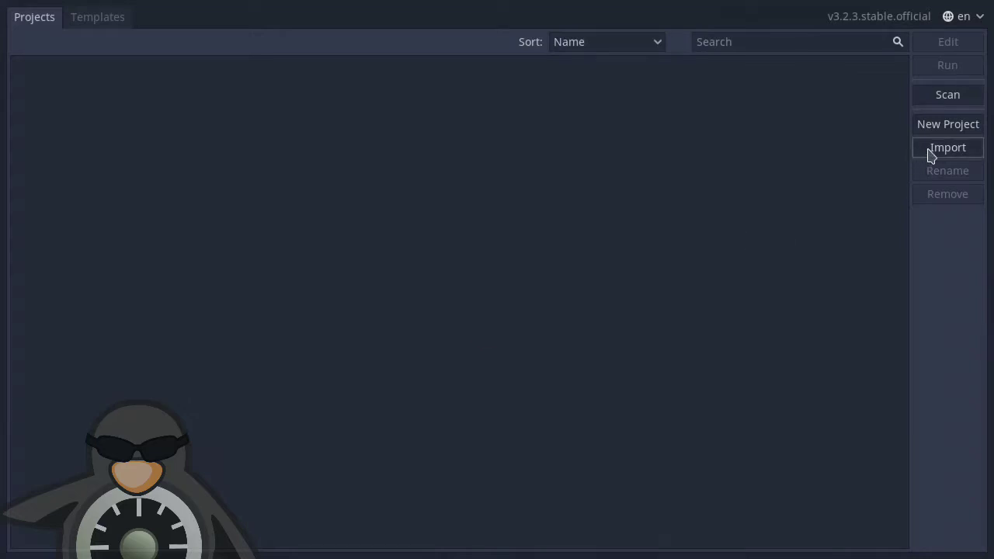
- Browse the asset-library templates across the first and second pages
left_click(101, 18)
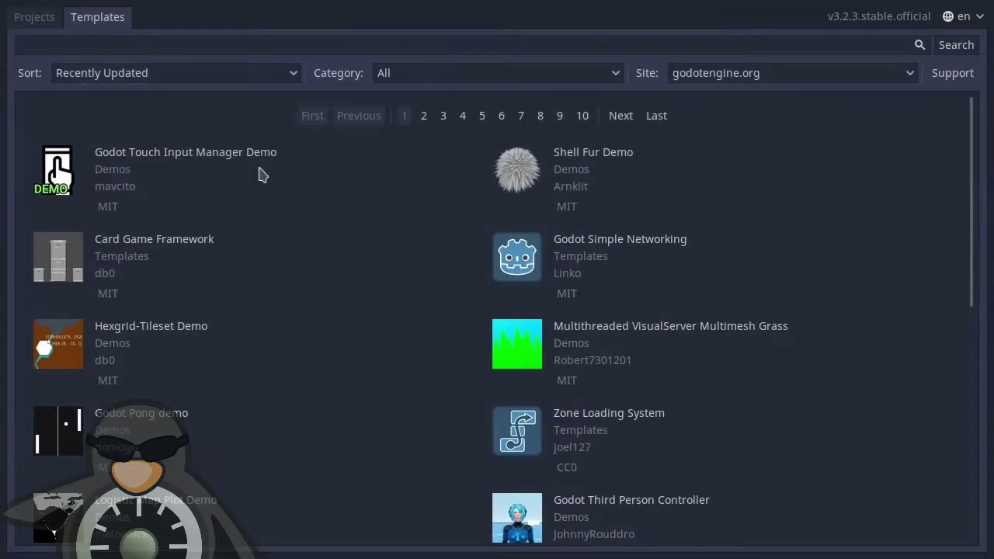
scroll(411, 337, "down", 2)
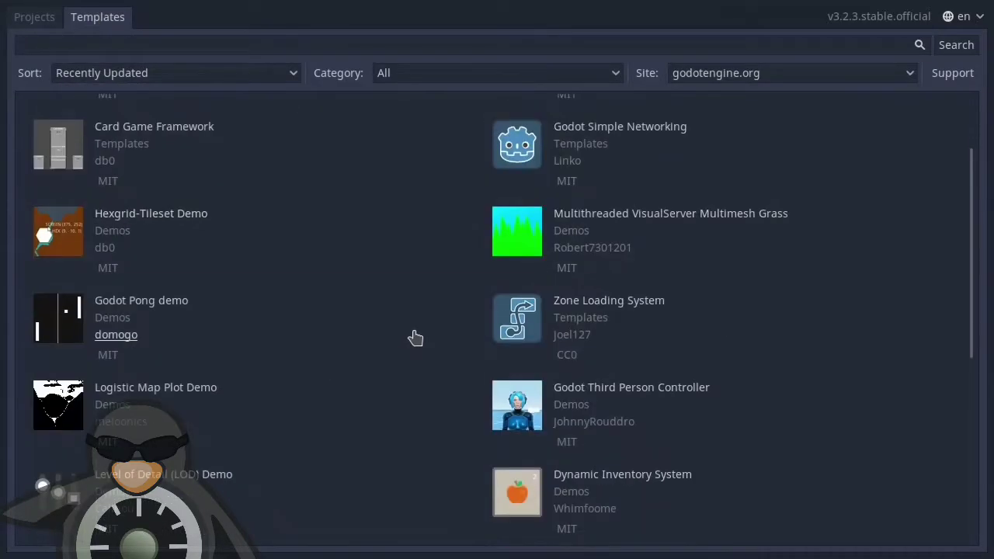
scroll(411, 337, "down", 2)
scroll(410, 337, "down", 3)
scroll(408, 348, "up", 7)
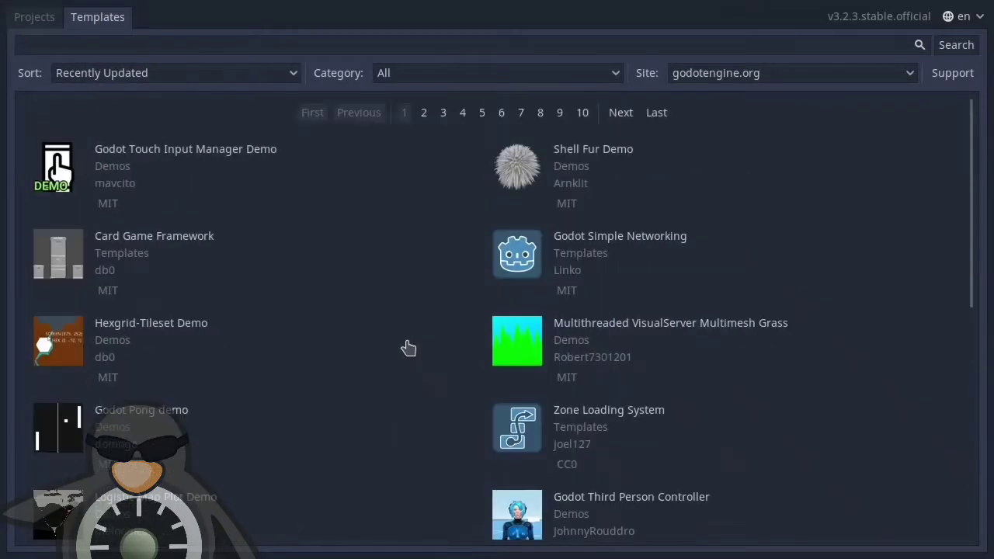
scroll(407, 347, "down", 7)
left_click(425, 522)
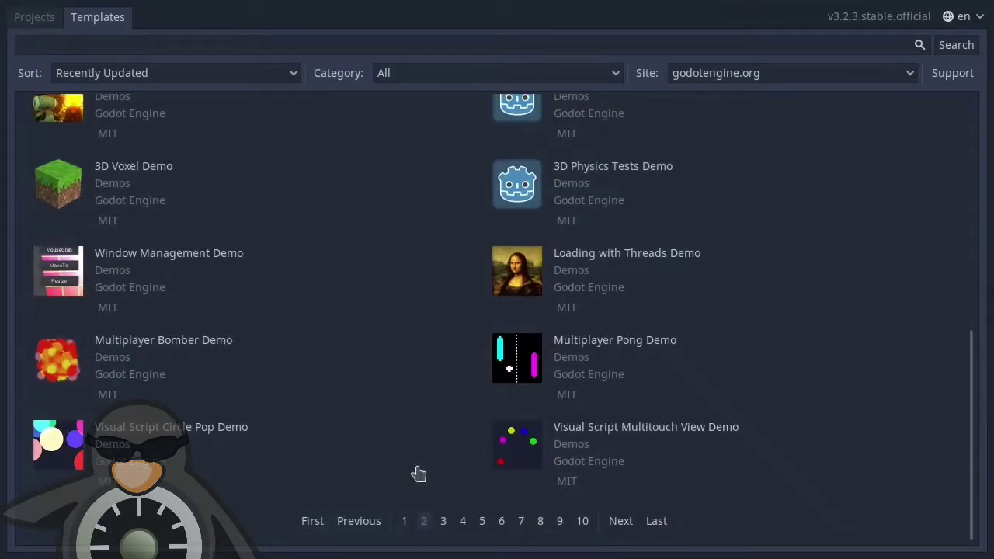
scroll(415, 470, "up", 4)
scroll(416, 464, "up", 3)
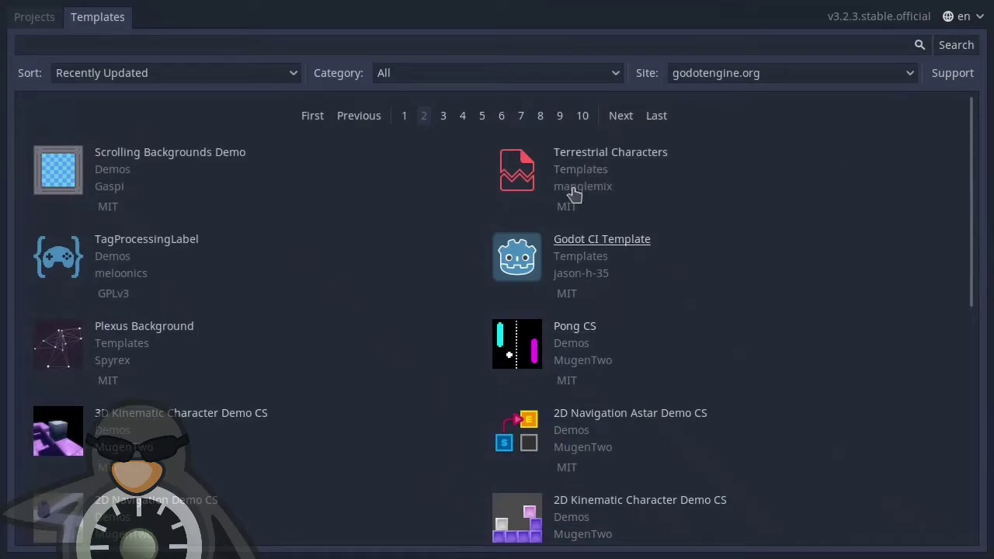
- Search the templates for 'paint' and download the 2D GD Paint Demo
left_click(151, 46)
type("pa")
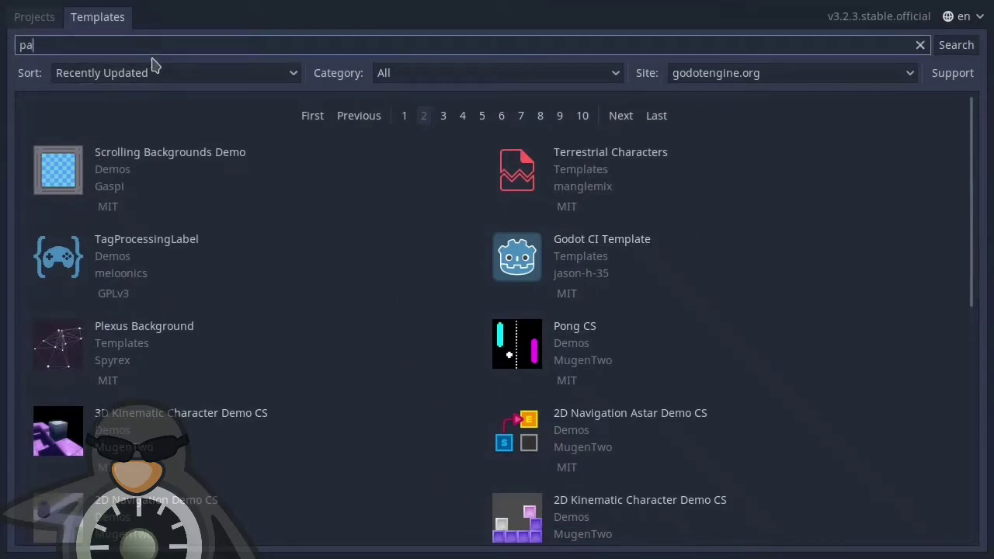
type("int")
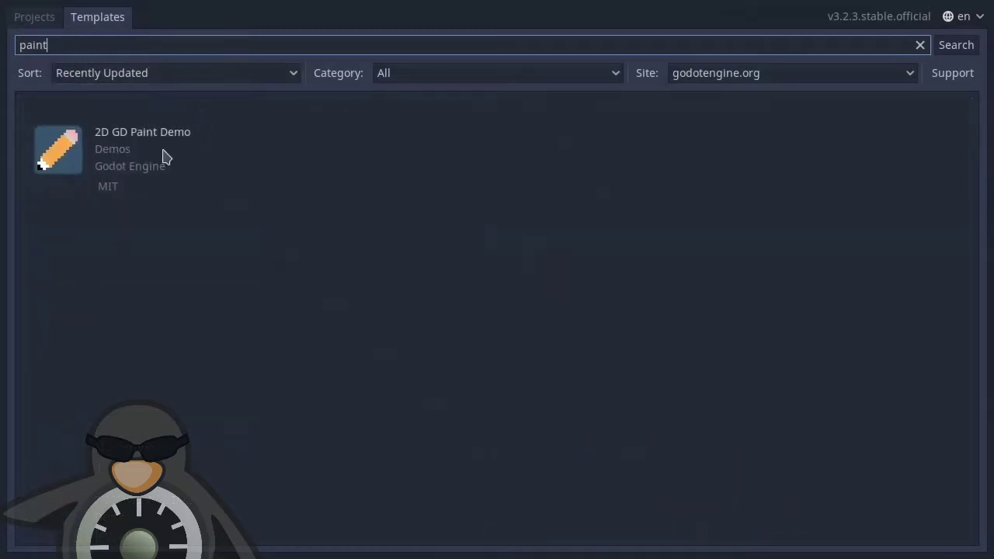
left_click(160, 135)
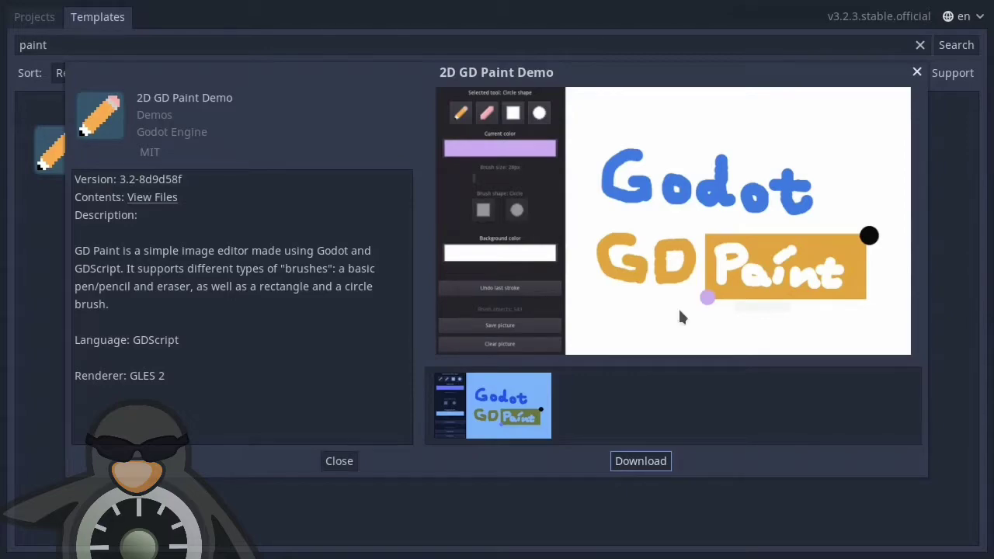
left_click(629, 465)
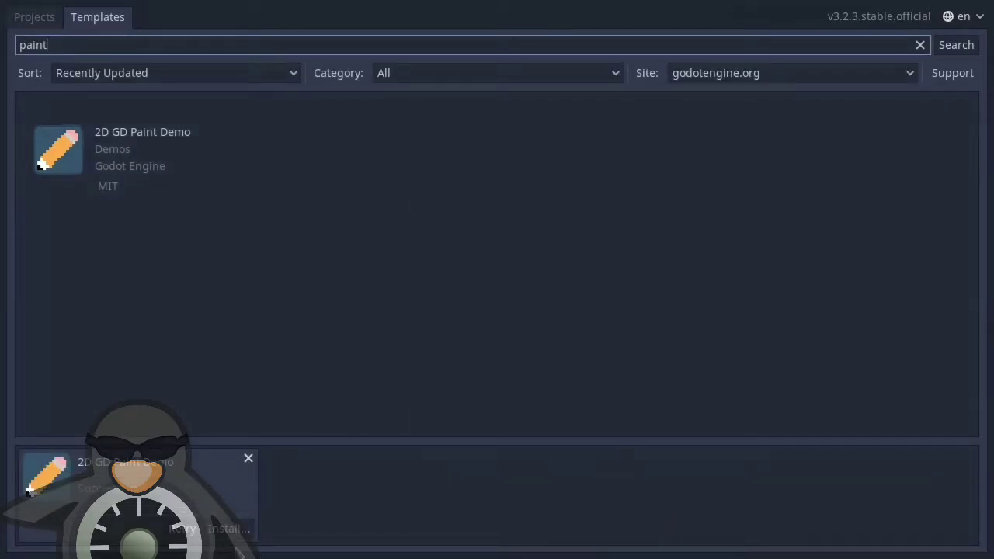
- Install the demo into a new folder under /Documents with Install & Edit, dismissing the success alert
left_click(241, 526)
left_click(518, 288)
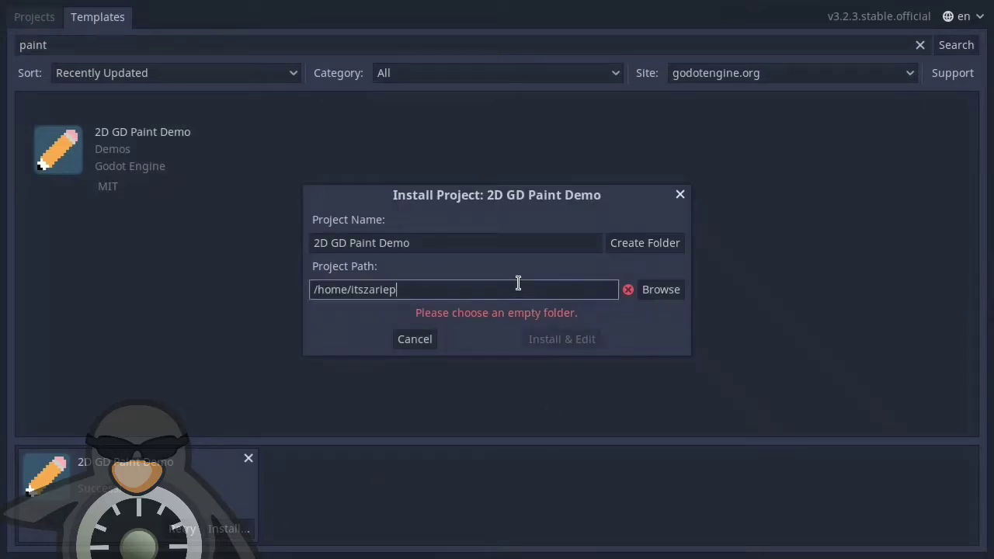
type("/Docume")
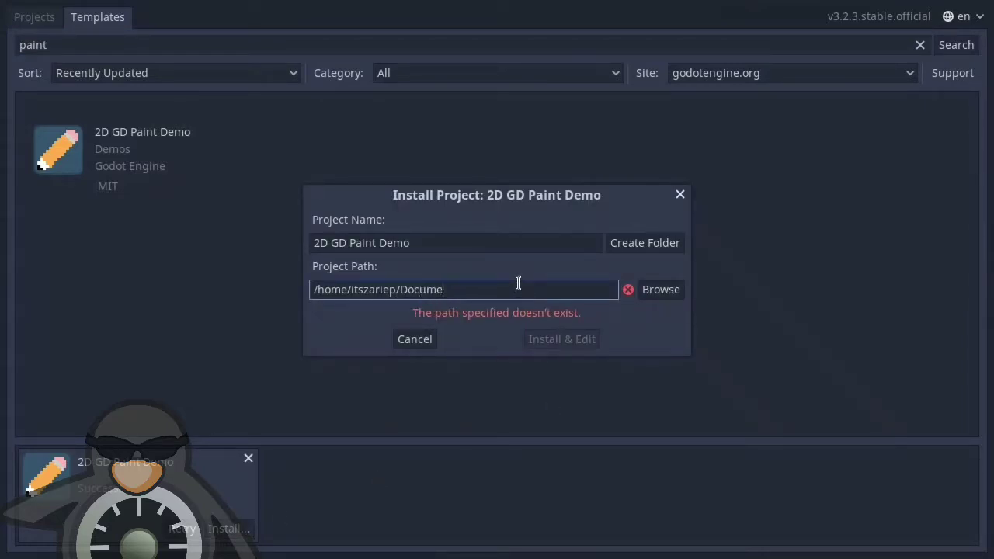
type("nts")
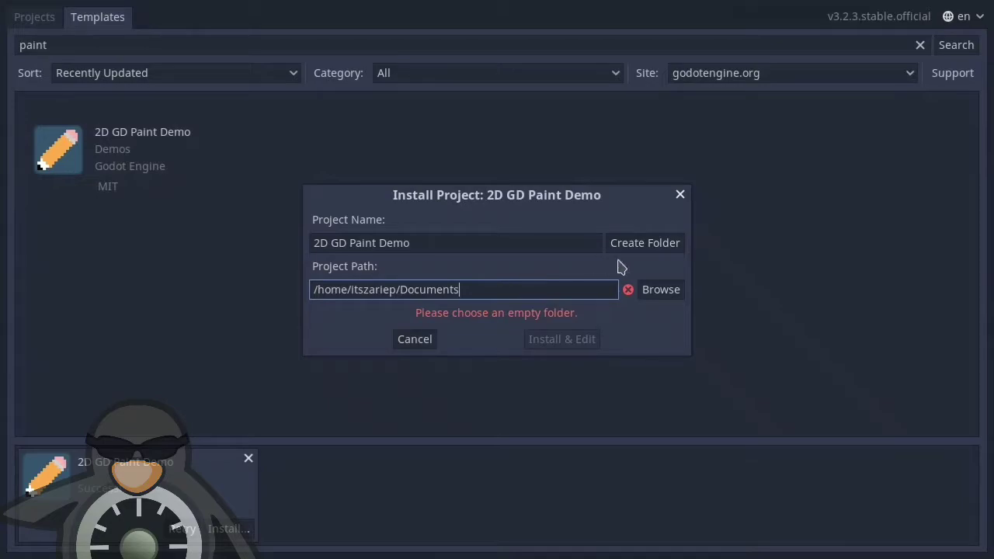
left_click(637, 246)
left_click(563, 339)
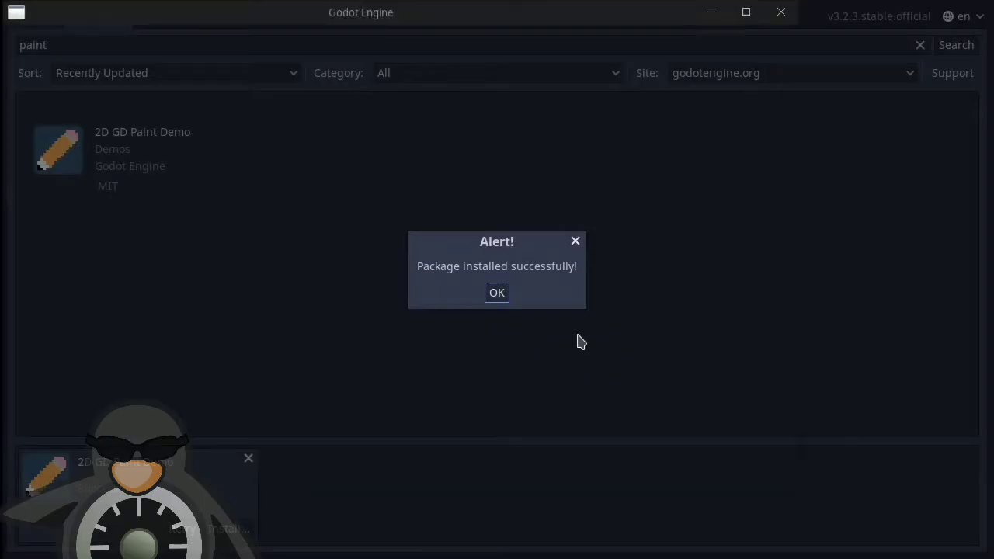
left_click(494, 293)
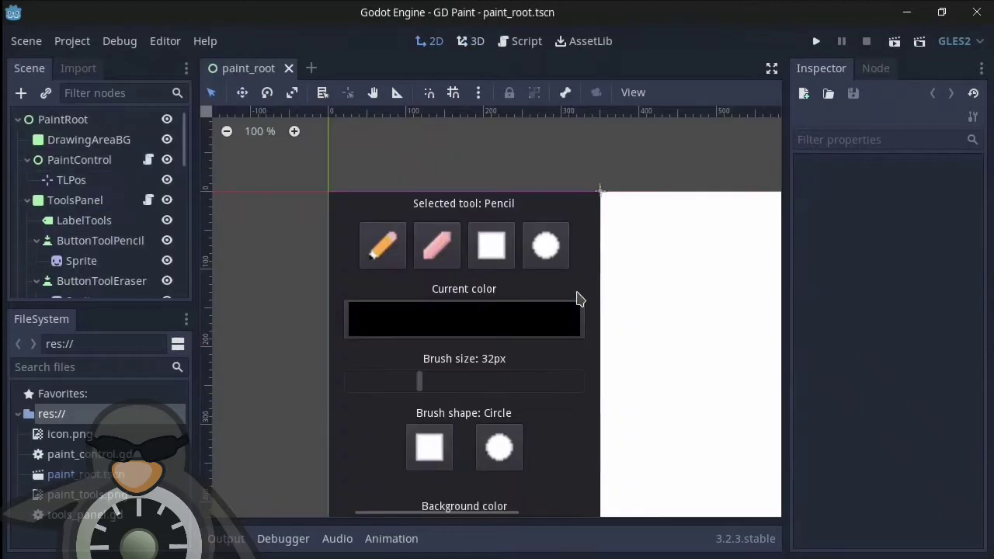
- Run the GD Paint project and paint a trail of black dots on the canvas
scroll(619, 366, "down", 1)
scroll(622, 357, "down", 1)
left_click(816, 40)
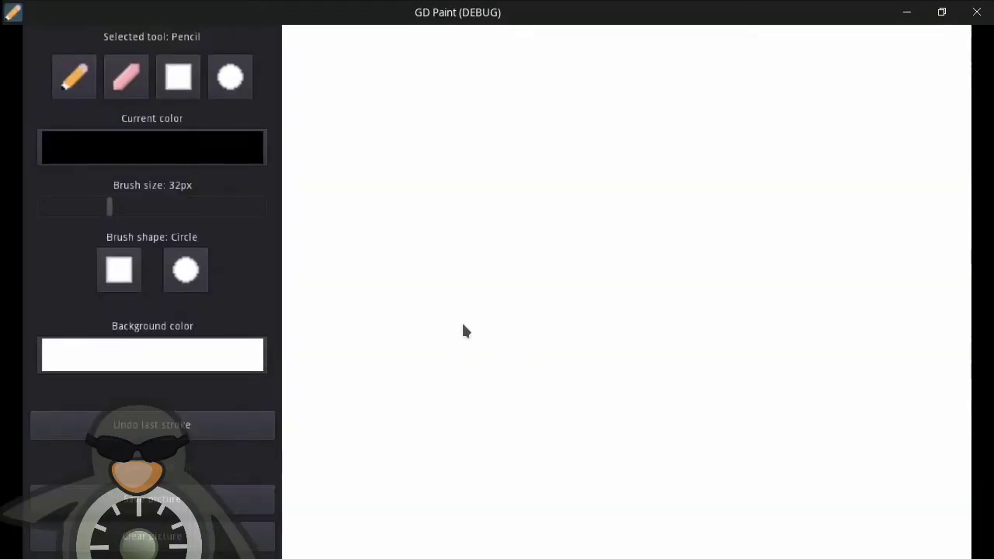
mouse_move(463, 332)
left_mouse_down()
mouse_move(632, 70)
mouse_move(492, 471)
mouse_move(539, 473)
mouse_move(564, 312)
mouse_move(743, 371)
mouse_move(566, 381)
mouse_move(324, 480)
mouse_move(601, 340)
mouse_move(660, 265)
mouse_move(464, 290)
mouse_move(464, 259)
mouse_move(375, 136)
mouse_move(480, 163)
left_mouse_up()
- Draw two black rectangles with the rectangle brush, then close the GD Paint window
left_click(178, 76)
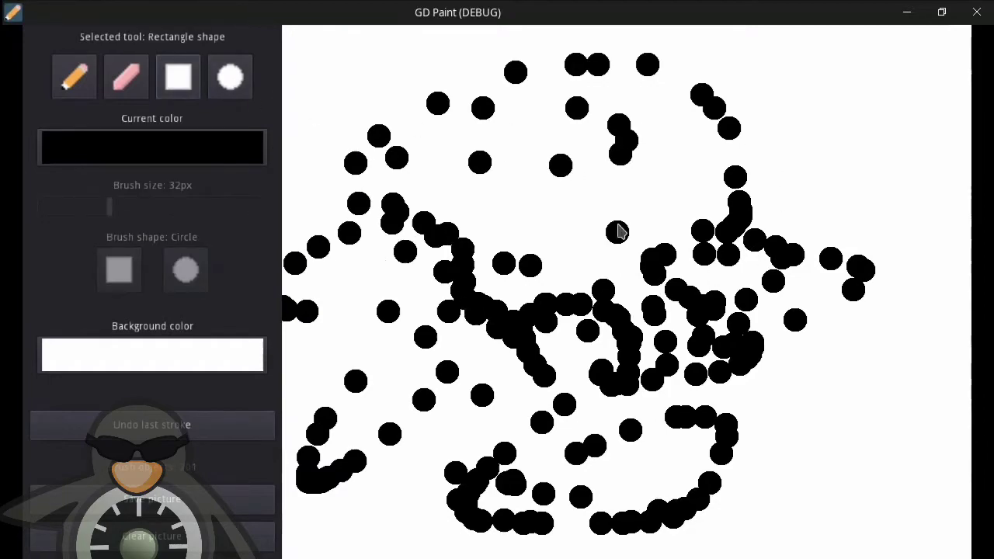
left_click_drag(549, 134, 679, 180)
left_click_drag(868, 159, 876, 424)
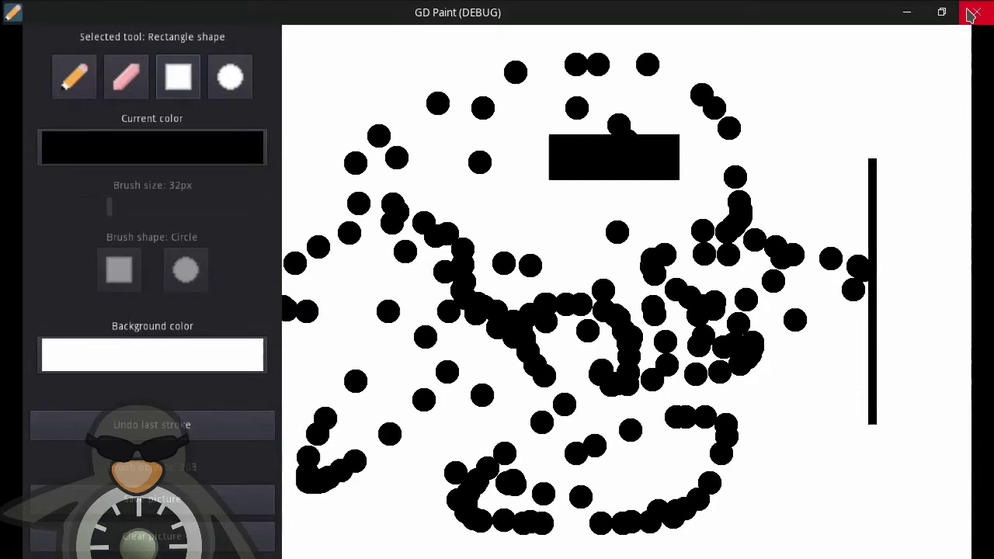
left_click(972, 16)
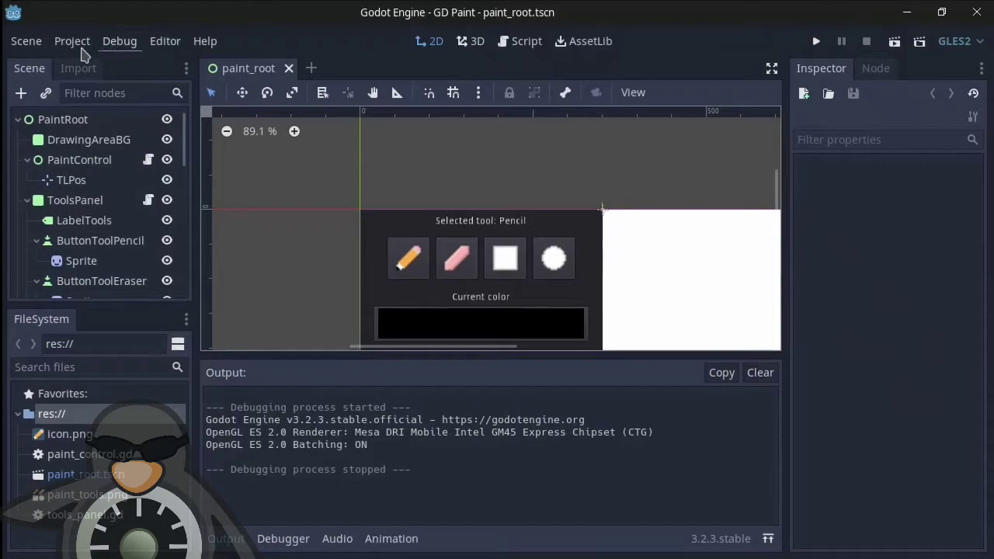
- Add an Android preset in Project > Export and enlarge the window to read its warnings
left_click(77, 43)
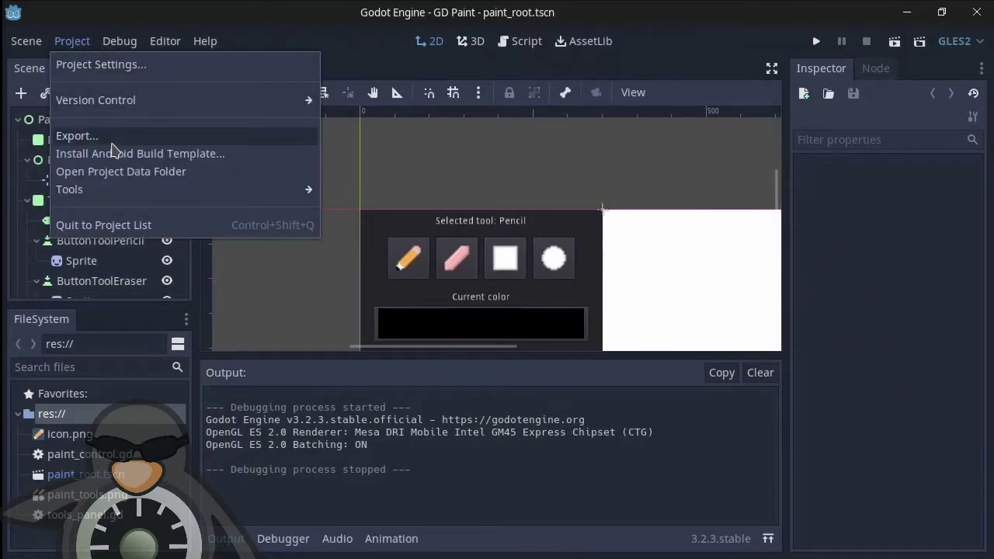
left_click(113, 138)
left_click(424, 94)
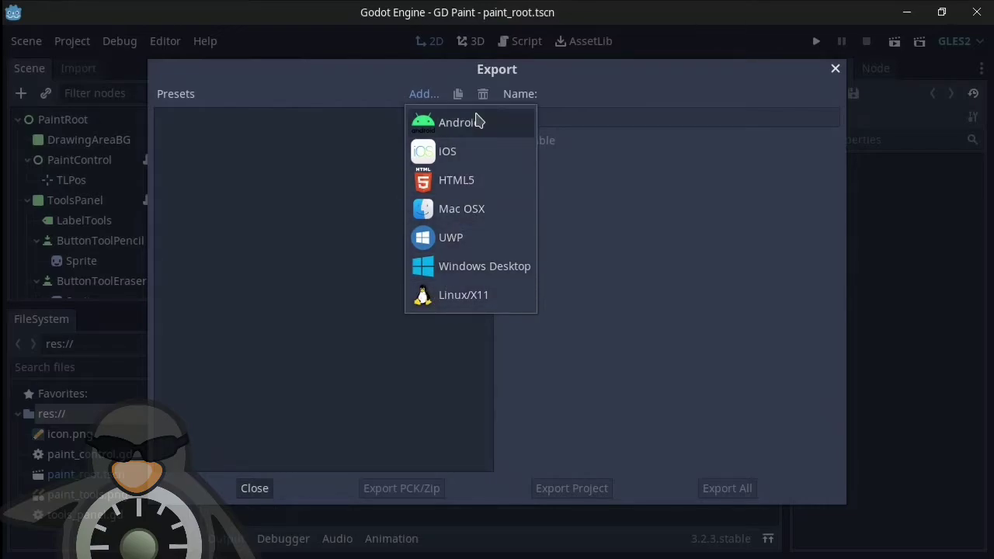
left_click(475, 122)
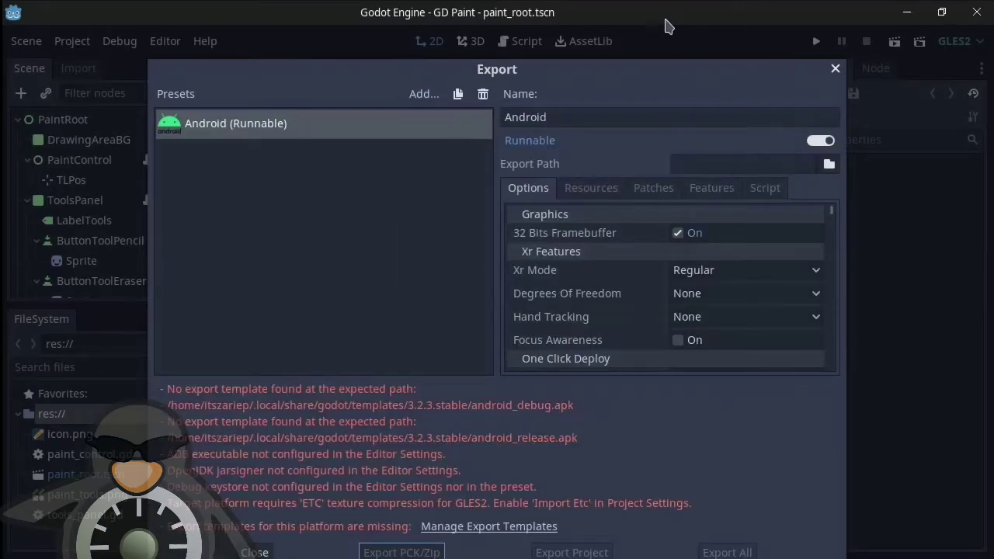
left_click_drag(648, 62, 654, 26)
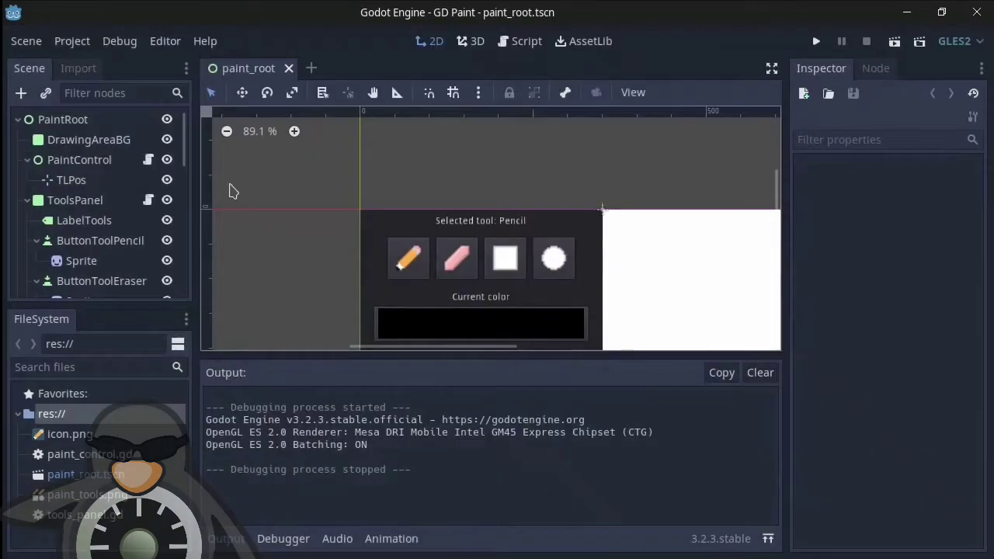
- Download the 3.2.3 export templates from the Official 3.2.3 mirror via the template manager
left_click(268, 506)
left_click(73, 41)
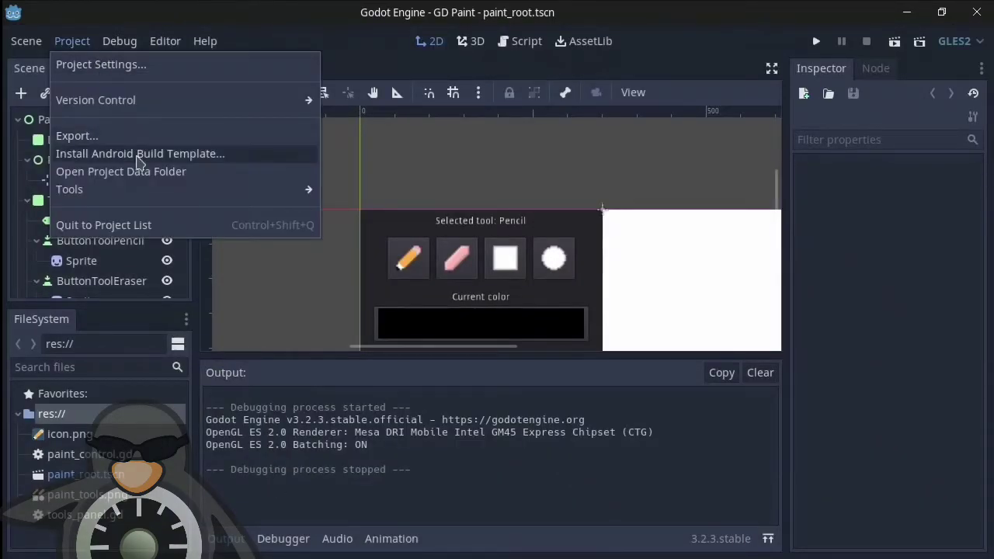
left_click(138, 154)
left_click(548, 307)
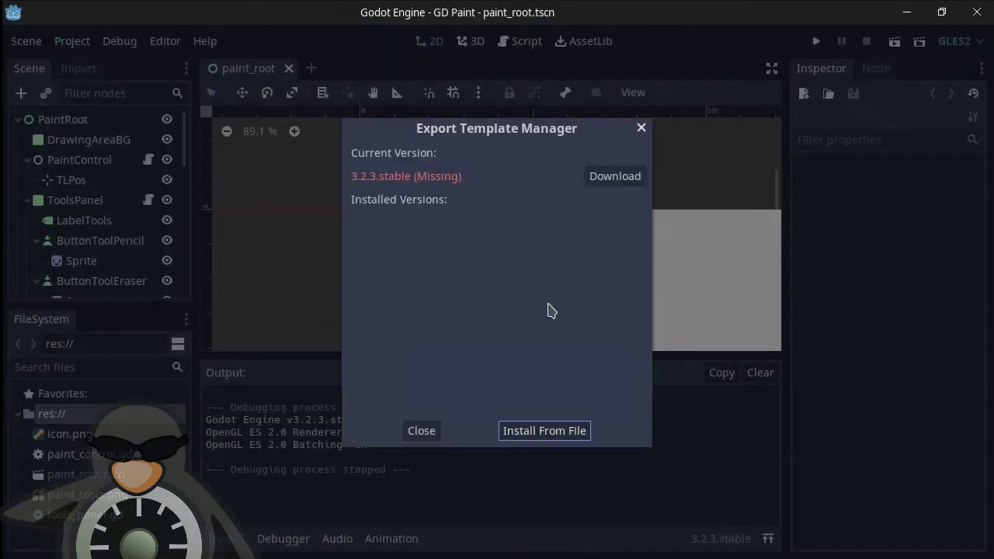
left_click(596, 183)
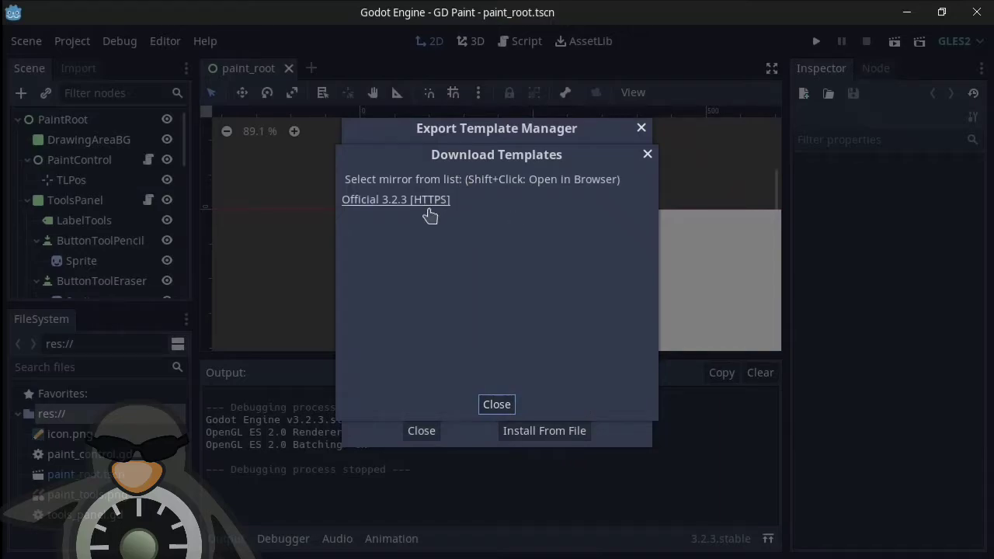
left_click(429, 201)
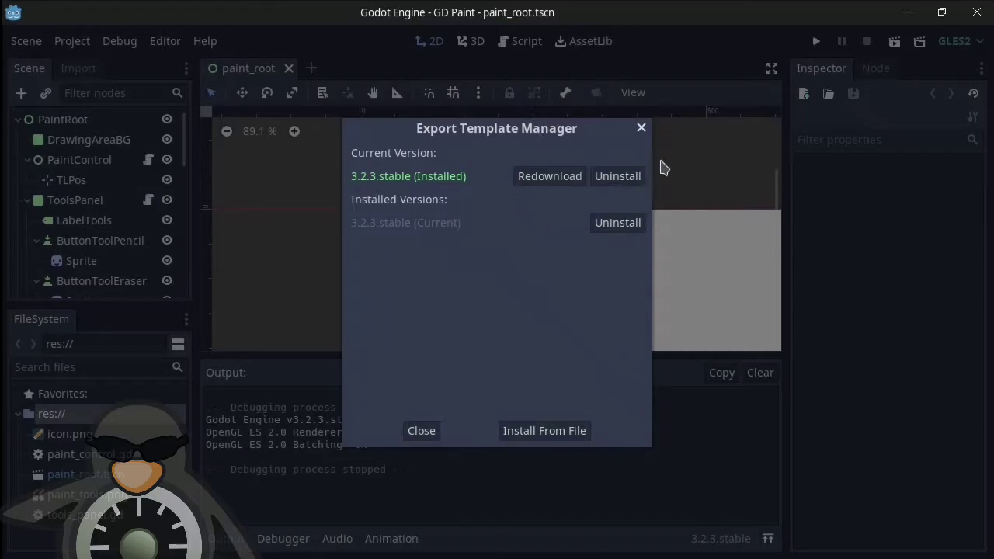
- Review the Android export errors in Project > Export, then open Project Settings
left_click(428, 433)
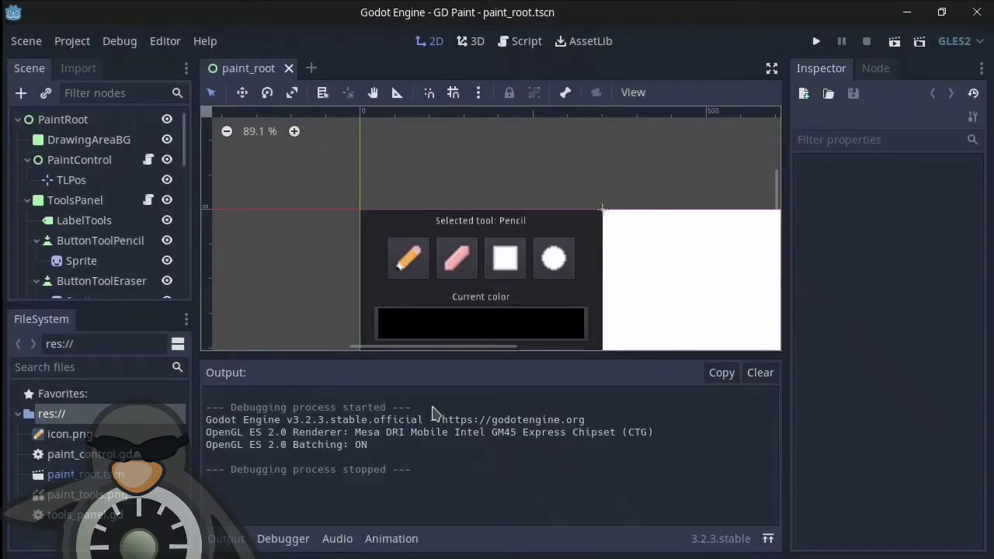
left_click(75, 42)
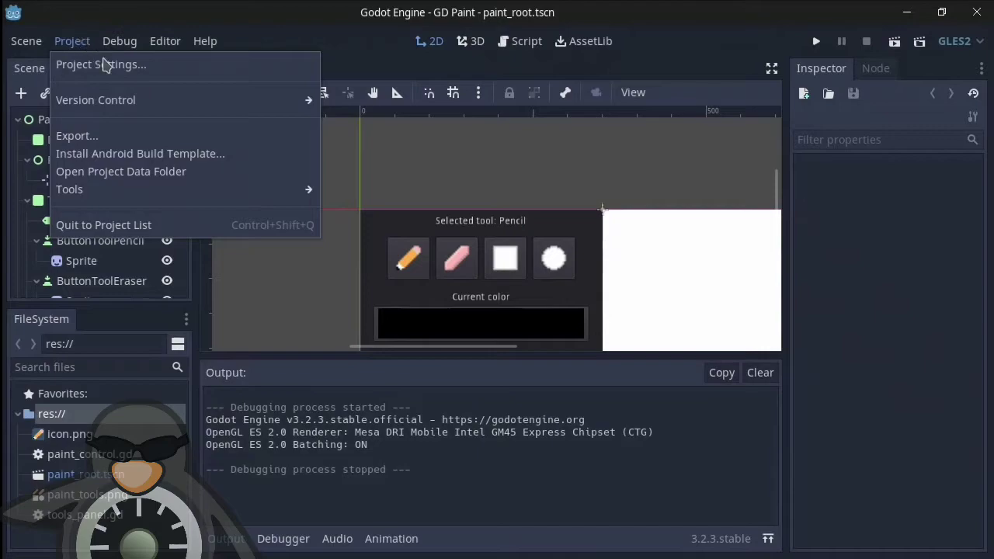
left_click(171, 137)
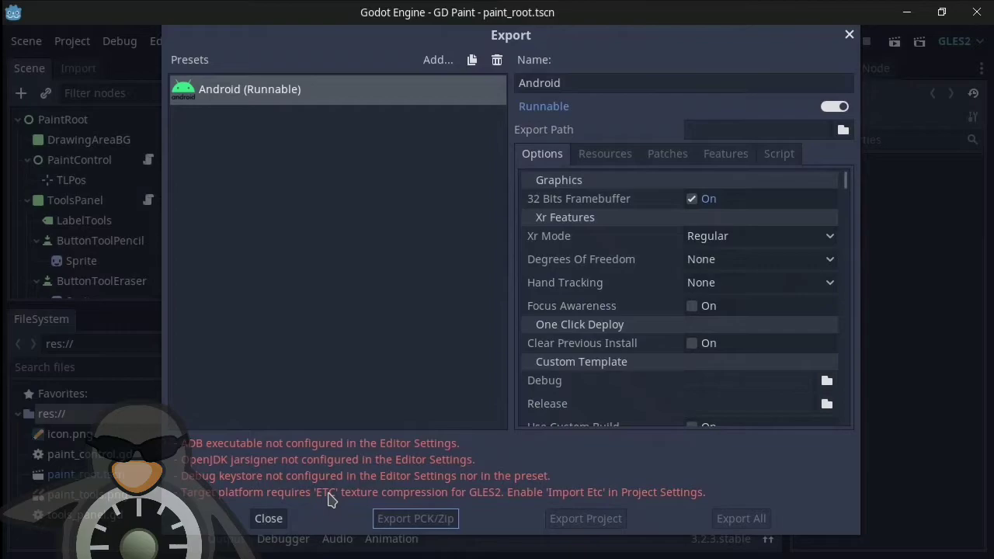
left_click(268, 519)
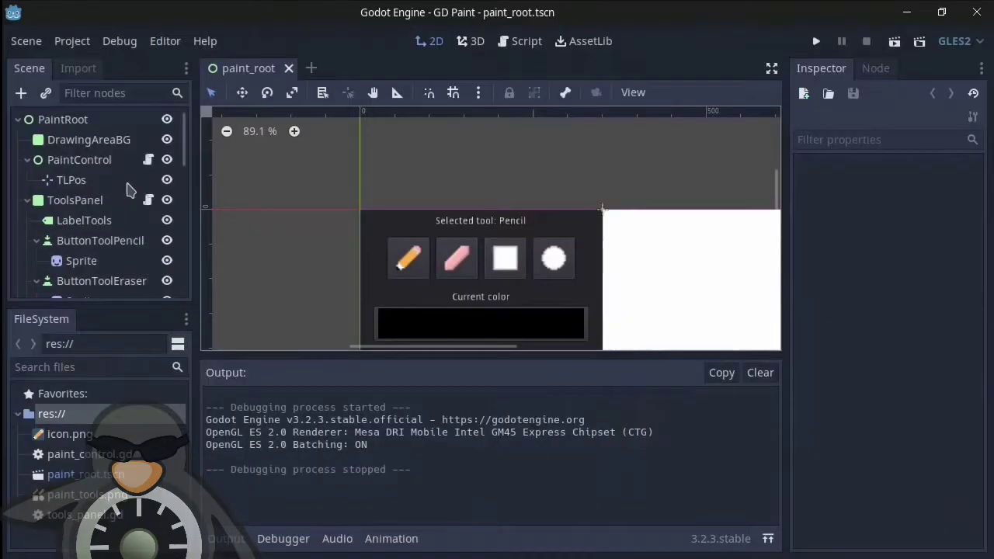
left_click(58, 41)
left_click(97, 66)
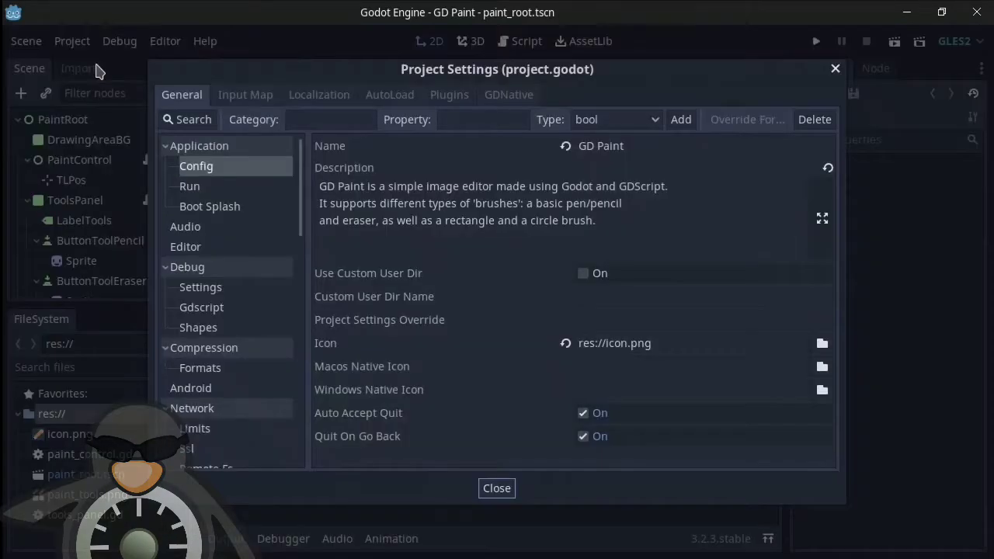
- Search settings for 'import e', check Import Etc, and choose Save & Restart
left_click(335, 122)
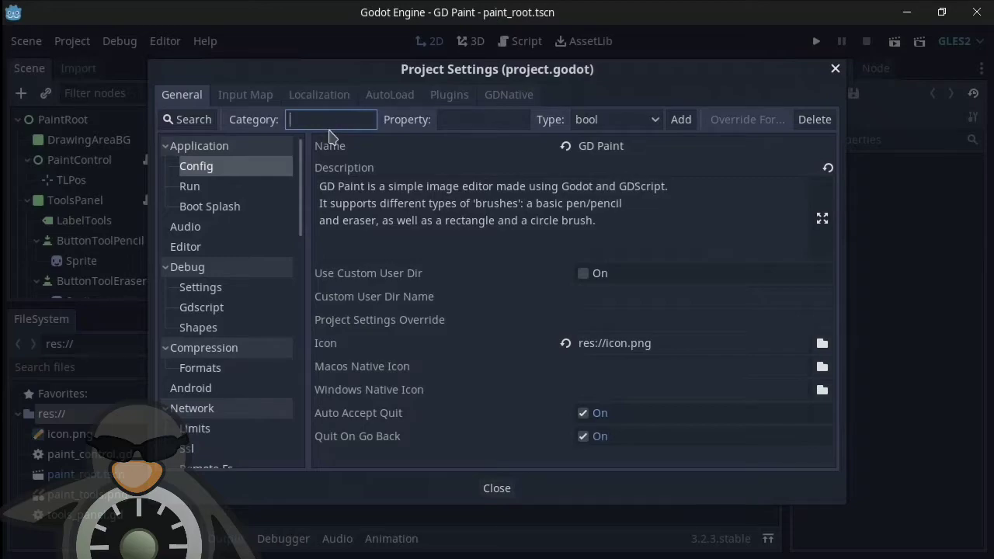
type("etc")
key("BackSpace")
key("BackSpace")
key("BackSpace")
left_click(200, 119)
type("e")
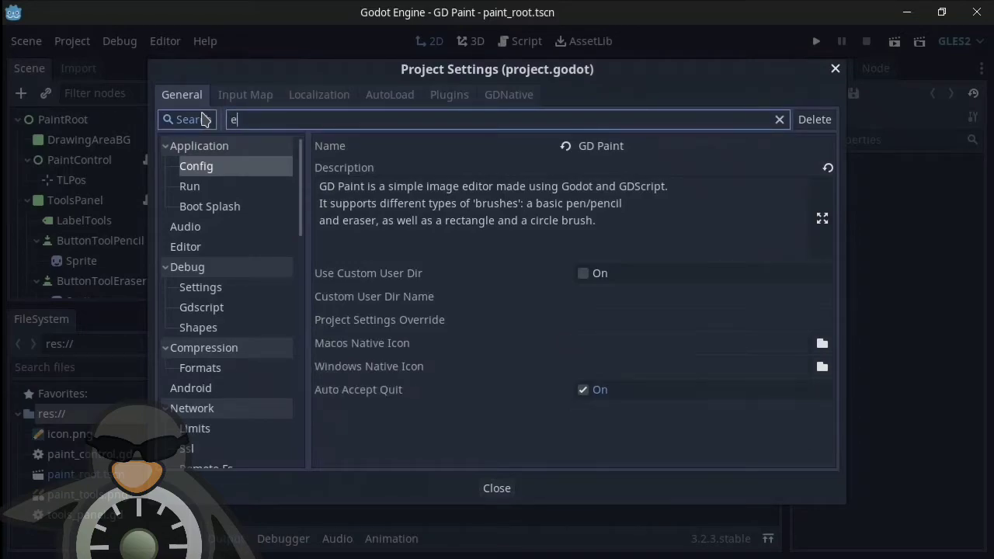
type("tc")
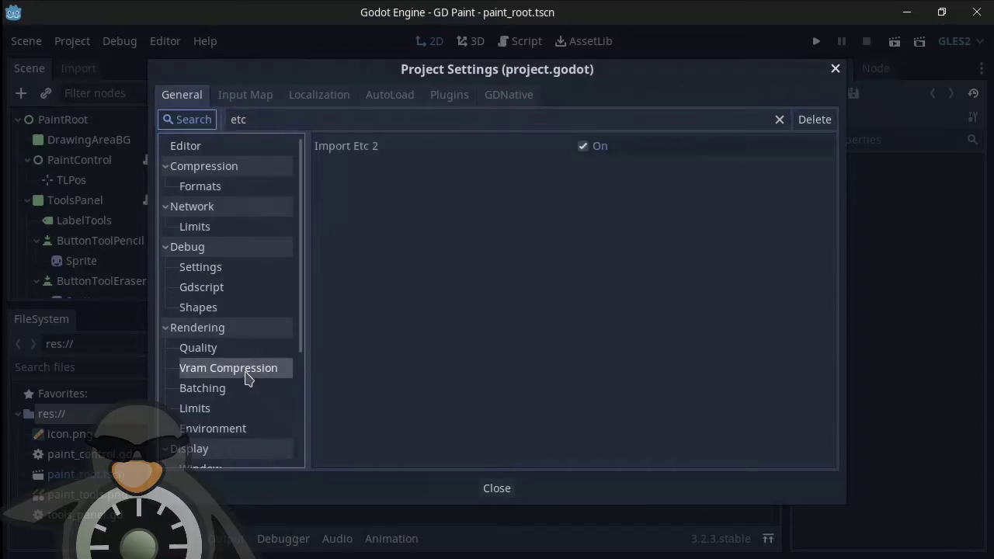
left_click(319, 110)
type("im")
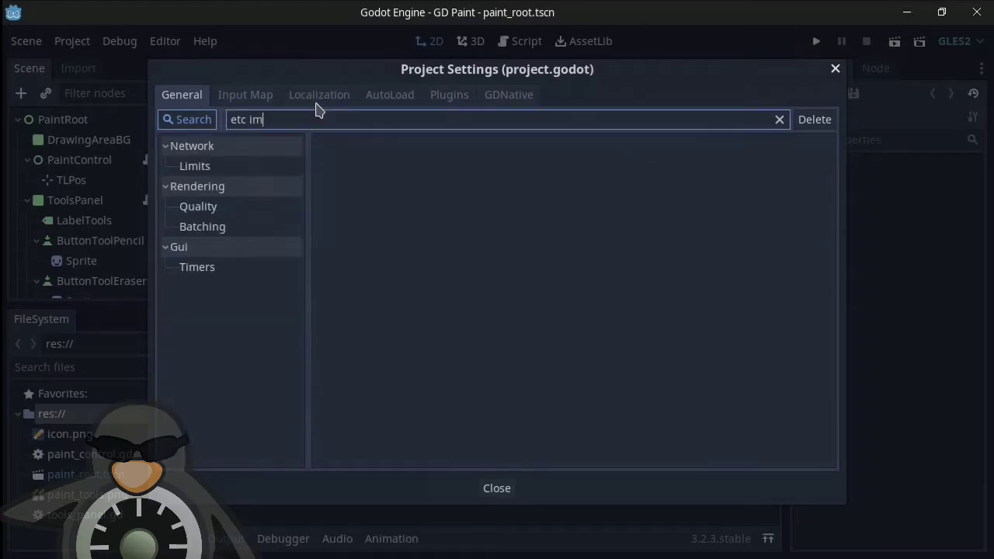
type("po")
key("BackSpace")
key("BackSpace")
key("BackSpace")
key("BackSpace")
key("BackSpace")
key("BackSpace")
key("BackSpace")
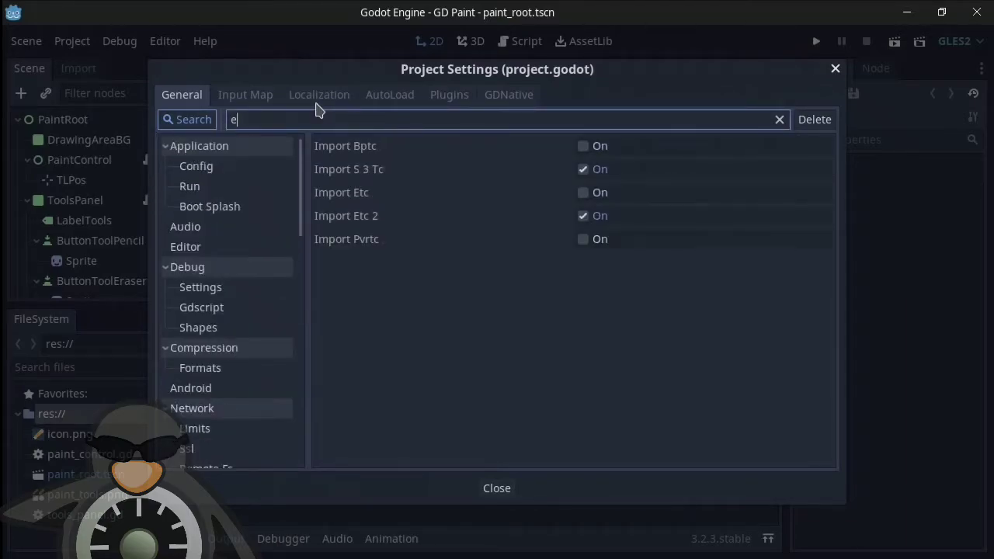
type("mpo")
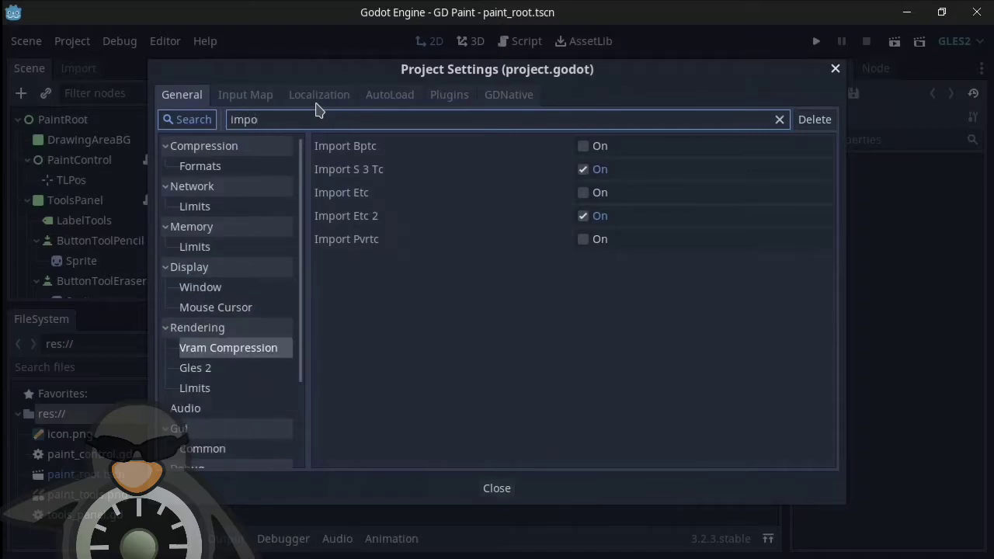
type("rt")
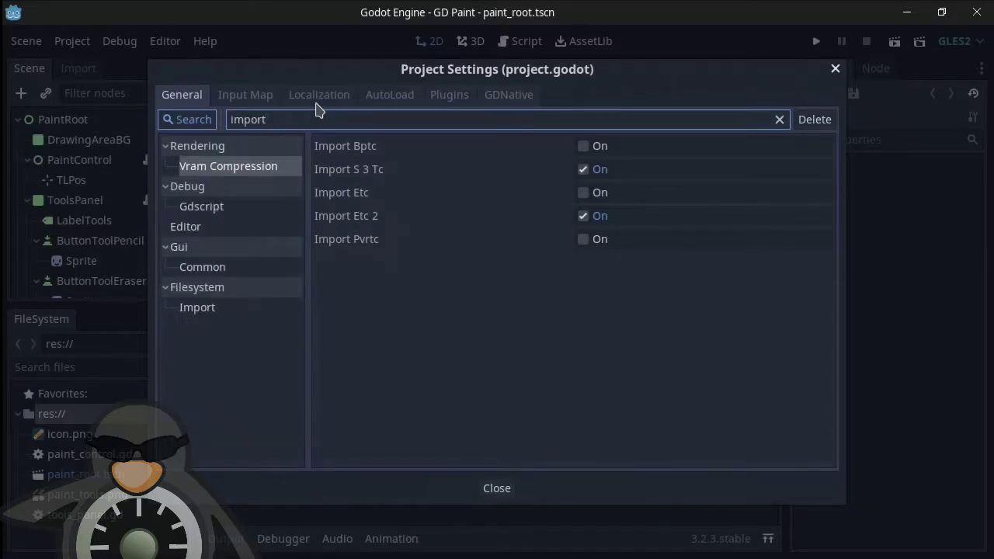
type(" e")
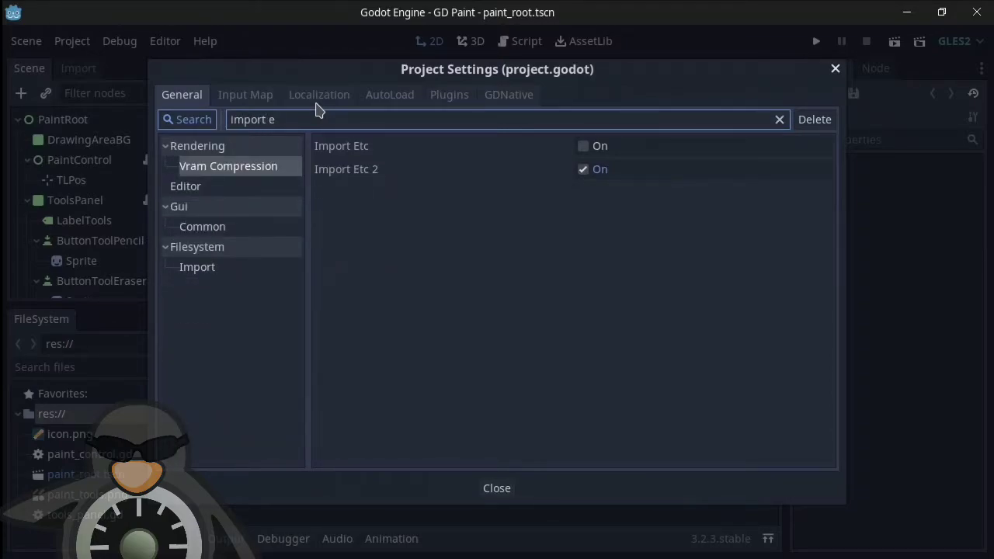
left_click(586, 148)
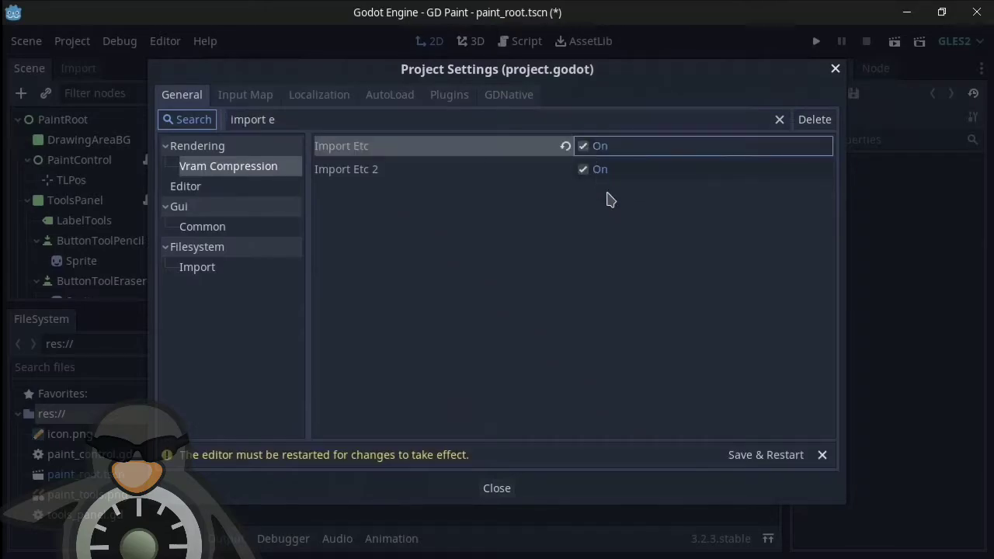
left_click(781, 458)
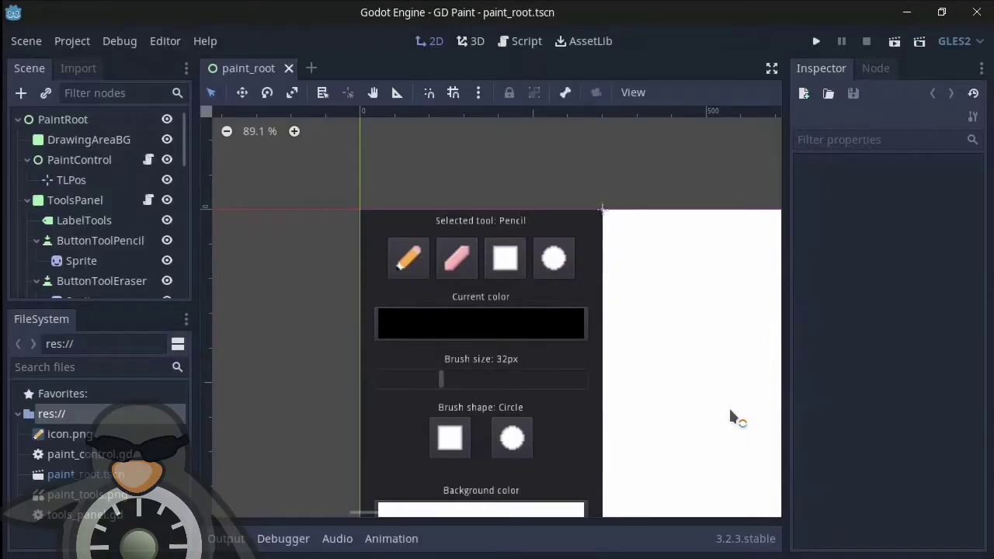
- Reopen Project > Export and select the Android (Runnable) preset to check its remaining warnings
left_click(87, 43)
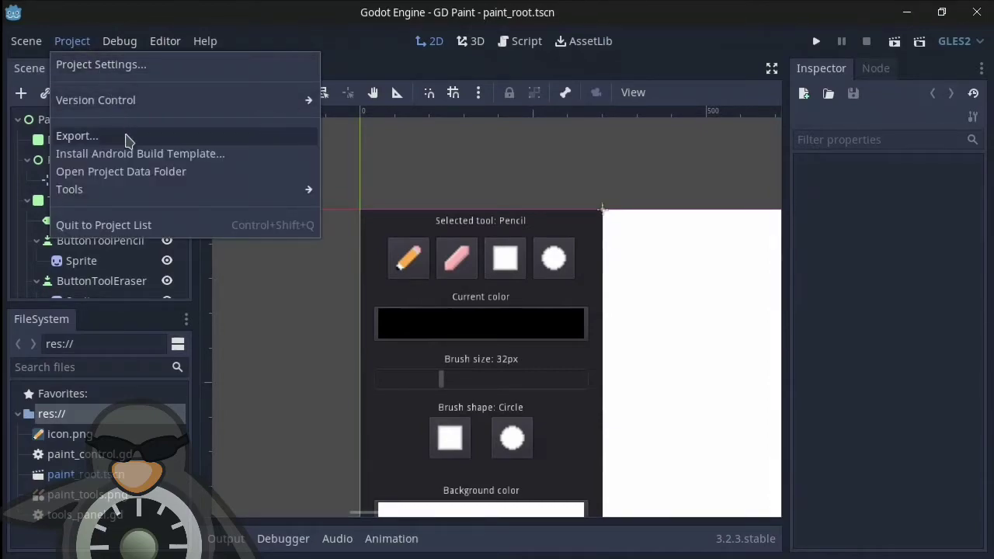
left_click(128, 138)
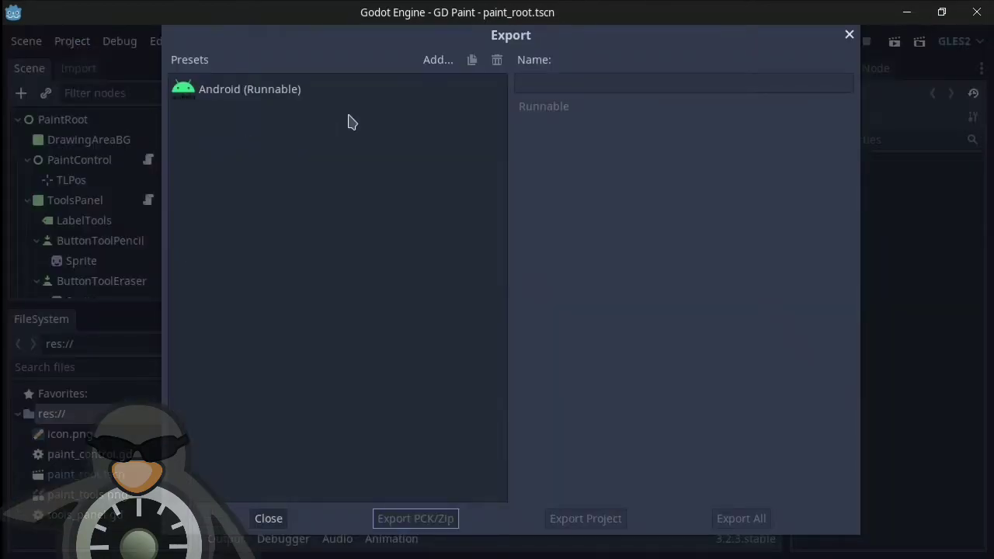
left_click(329, 98)
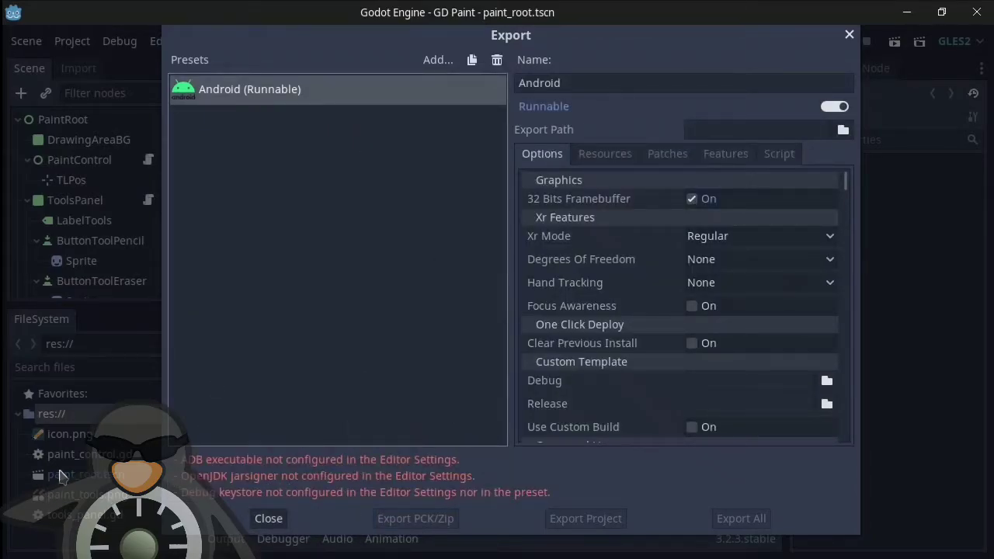
- Launch Midori from the taskbar application launcher by typing 'mi'
mouse_move(6, 548)
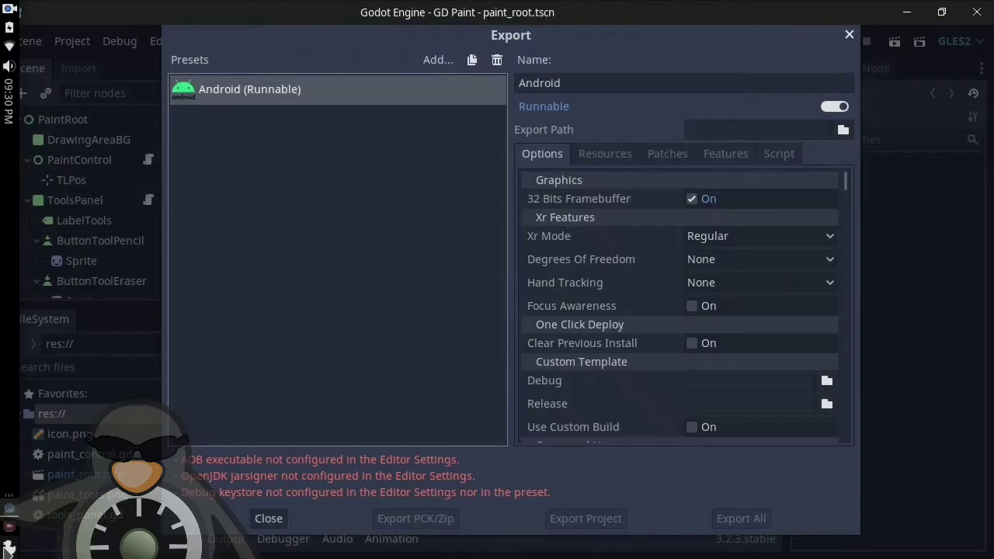
left_click(9, 547)
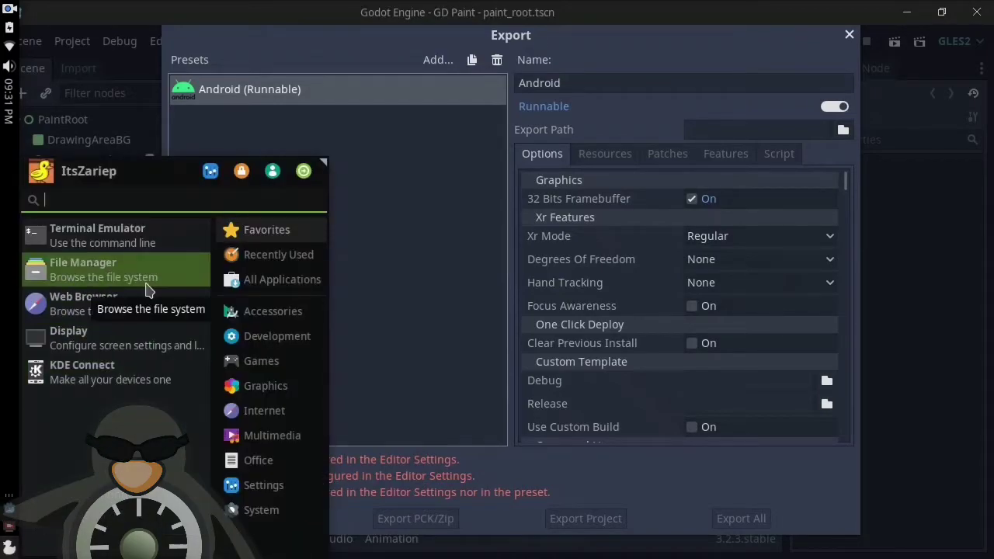
type("mi")
key("Return")
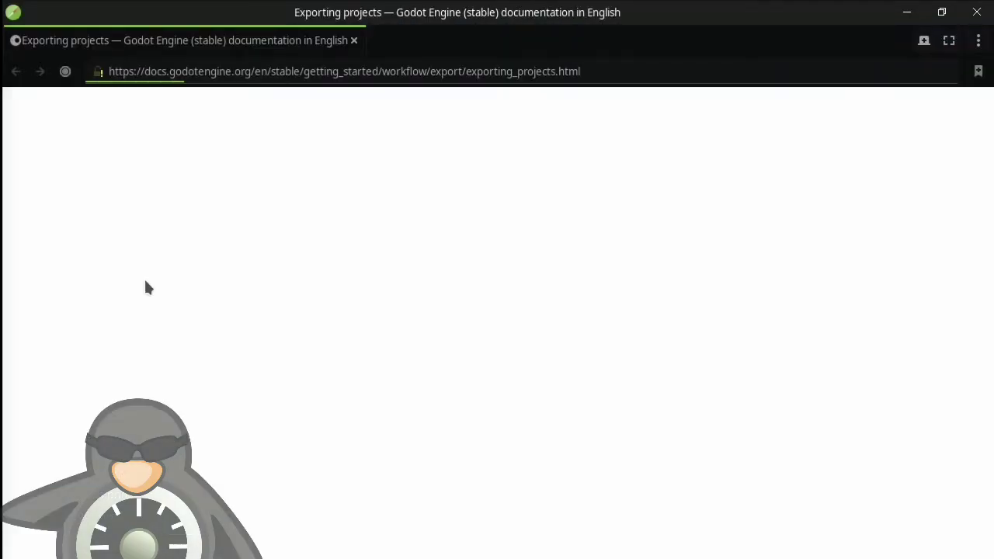
- In a new tab, search 'godot exporting android' and open the Exporting for Android result
left_click(923, 41)
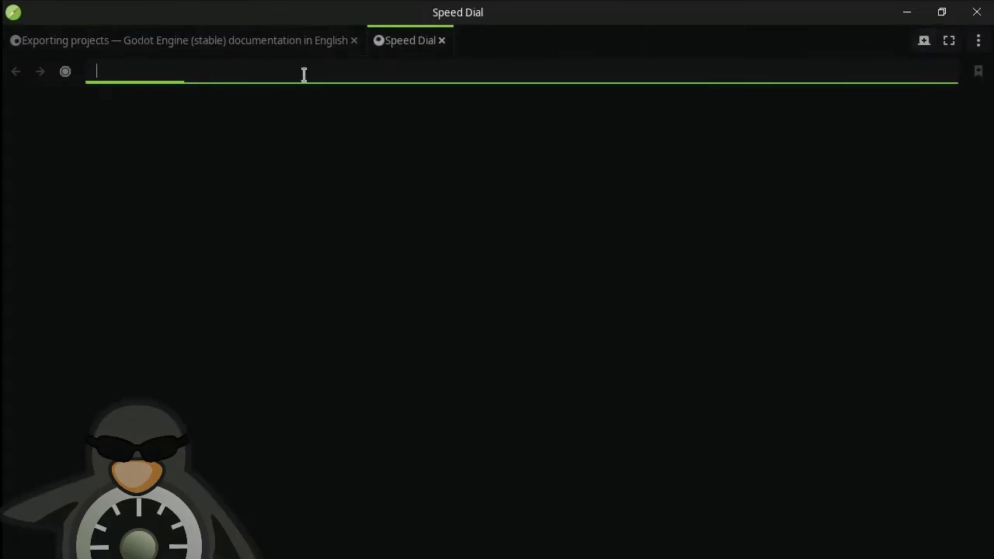
type("godo")
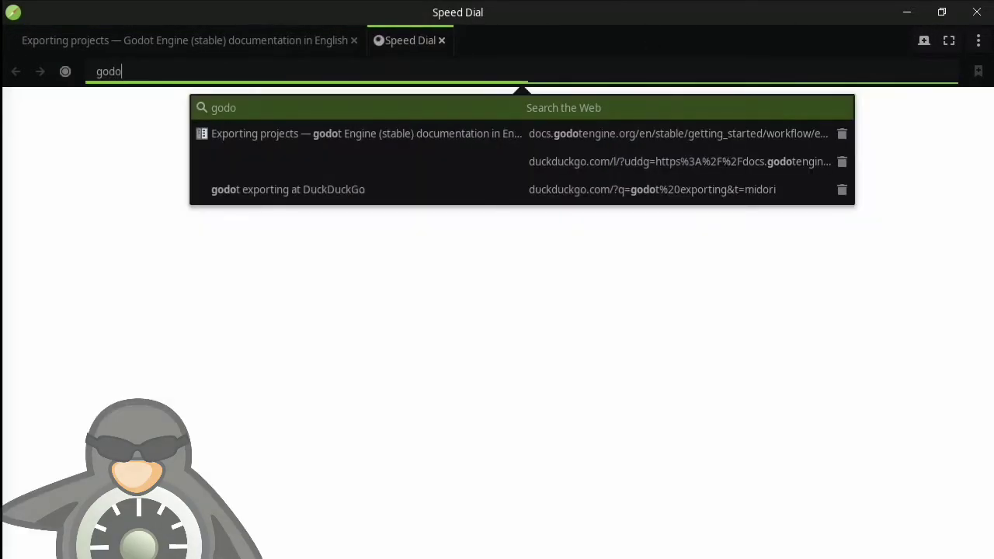
type("t expo")
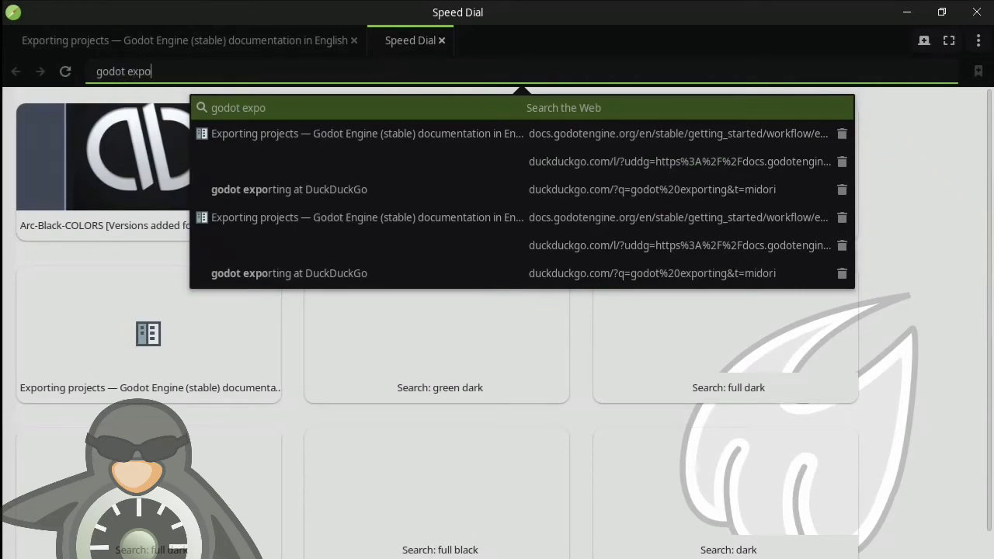
type("rting android")
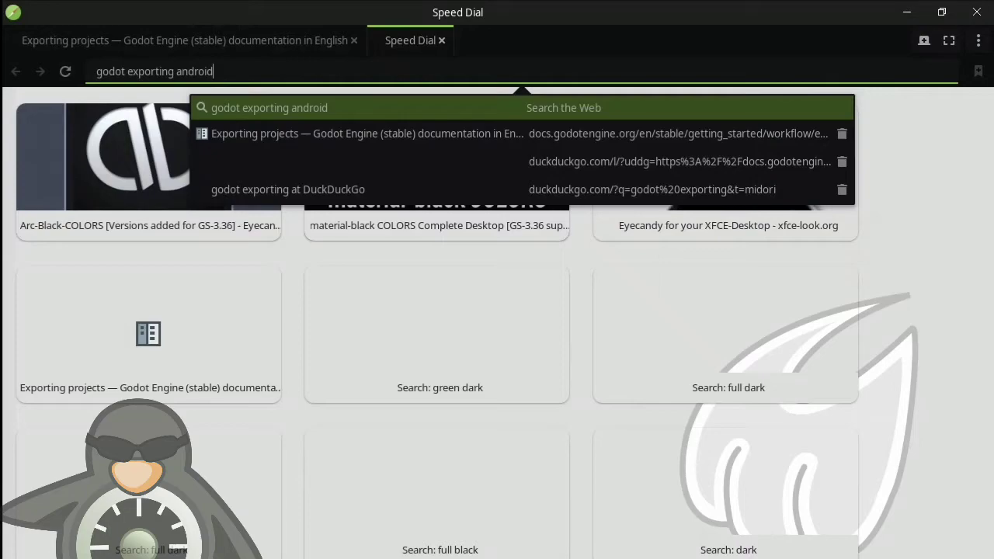
key("Return")
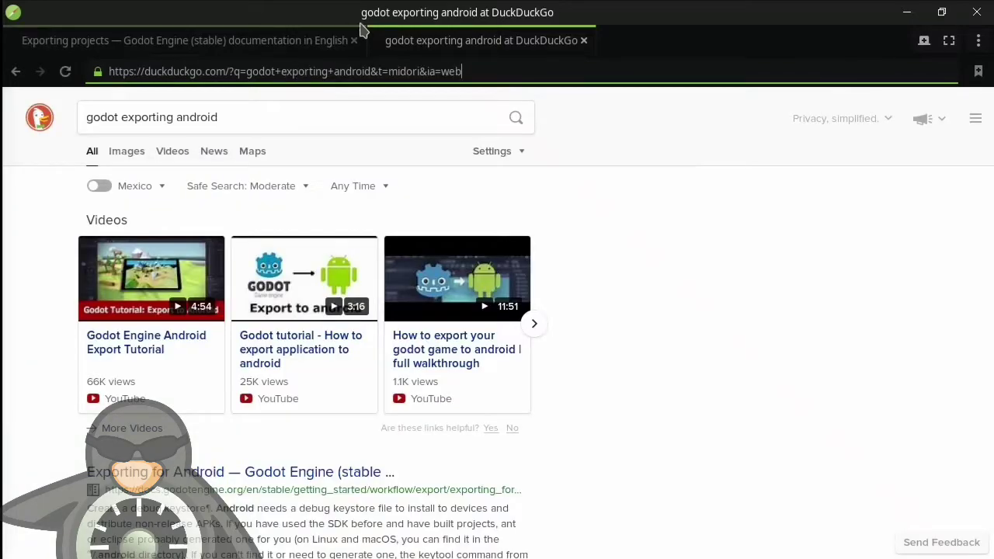
scroll(610, 342, "down", 2)
left_click(317, 380)
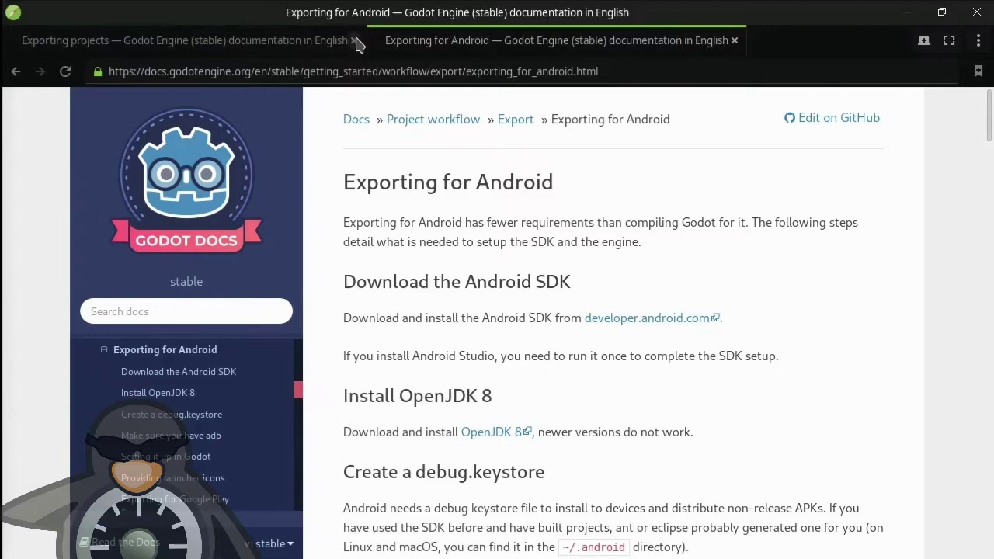
- Close the old Exporting projects tab and look over the Exporting for Android page heading
left_click(354, 41)
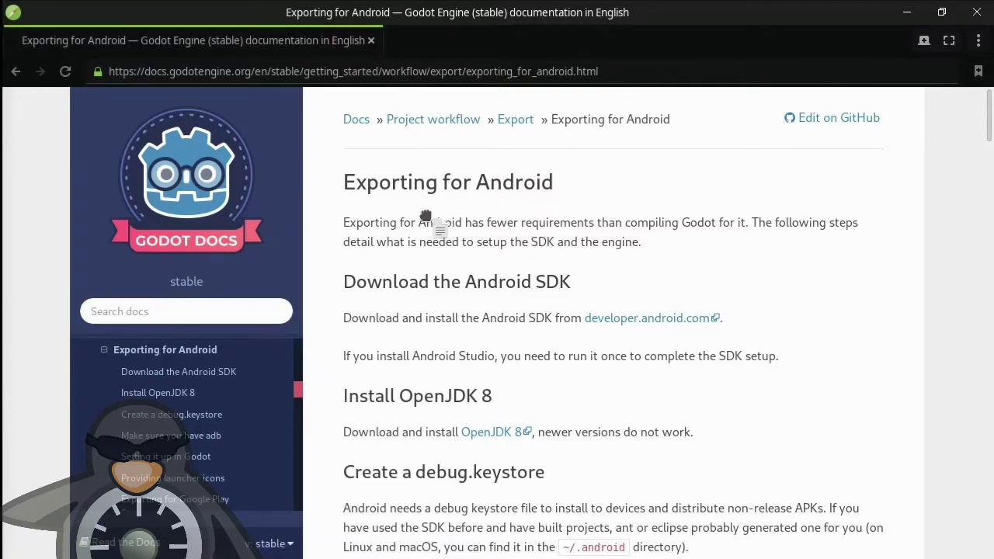
left_click_drag(367, 182, 462, 181)
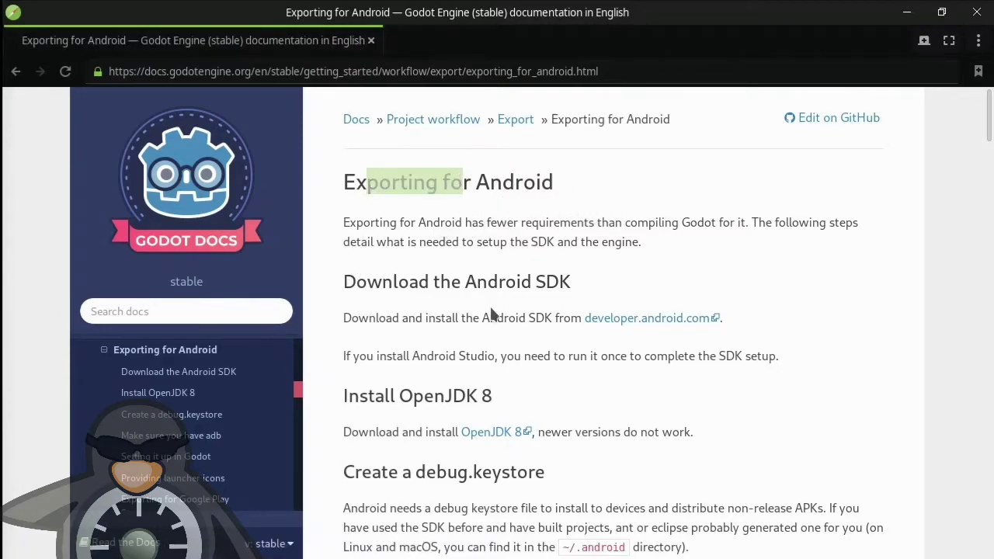
scroll(497, 311, "down", 2)
scroll(498, 306, "up", 2)
left_click(467, 321)
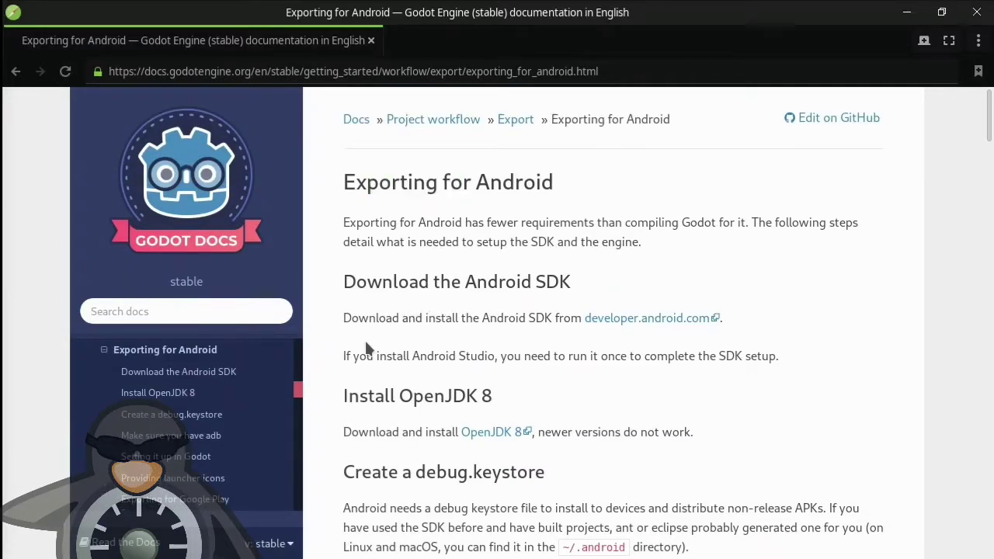
- Highlight the Download the Android SDK and Install OpenJDK 8 headings, then open the application launcher
left_click_drag(382, 282, 343, 282)
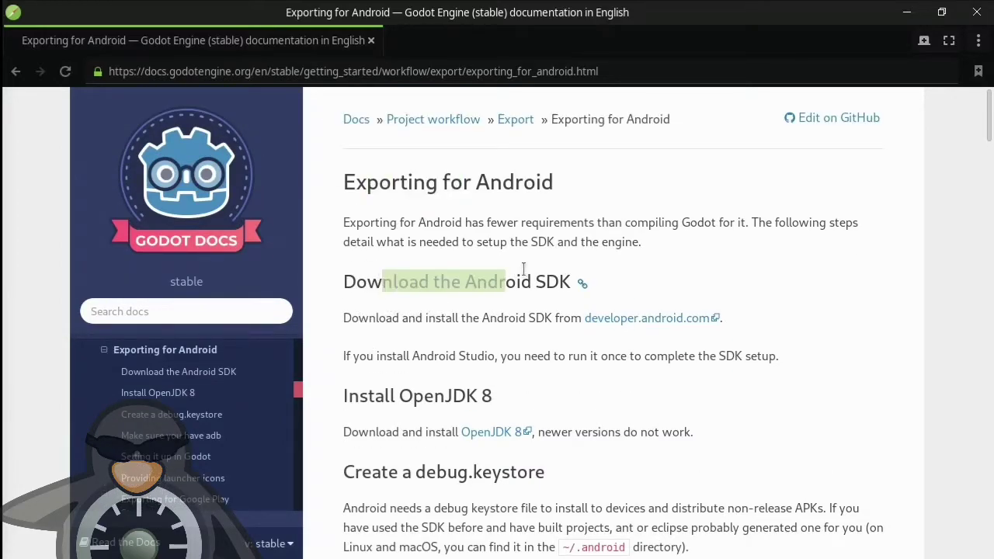
left_click_drag(400, 395, 529, 393)
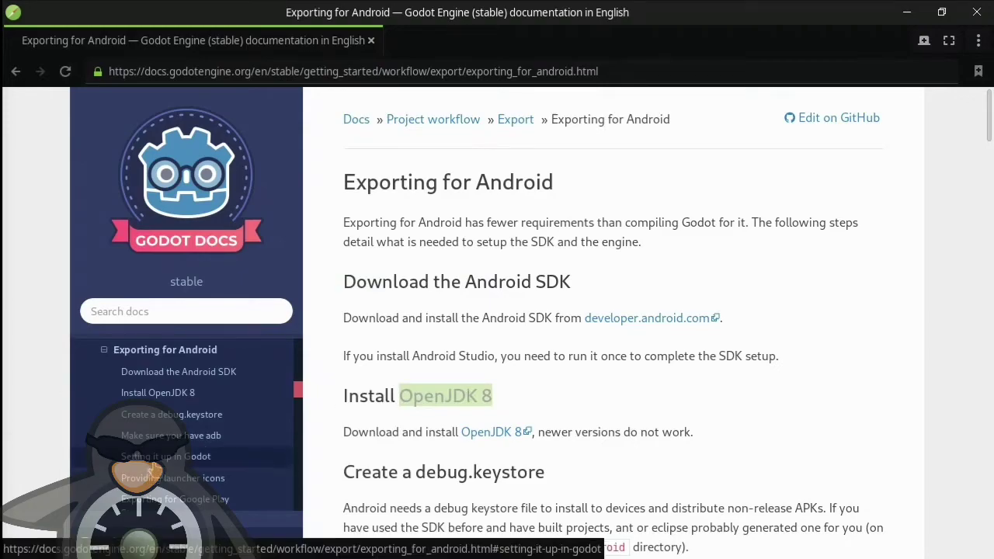
left_click(21, 474)
left_click(10, 546)
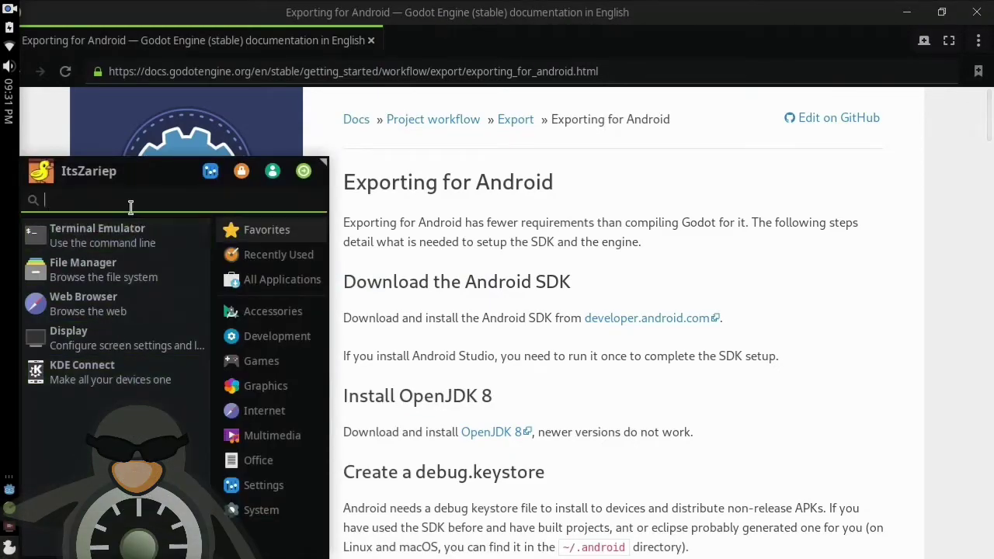
- Launch Add/Remove Software via 'add' and search android-tools, confirming it is already installed
type("add")
key("Return")
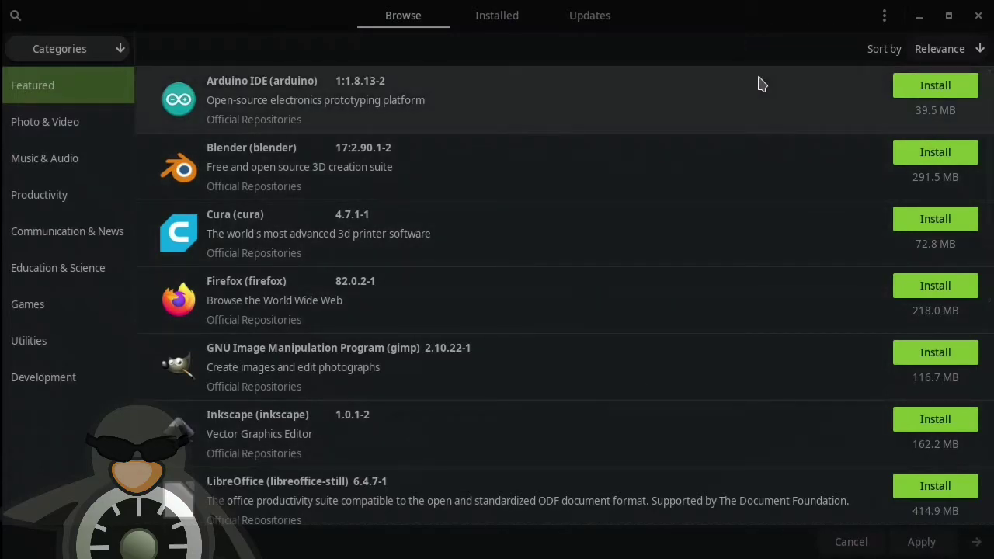
type("androi")
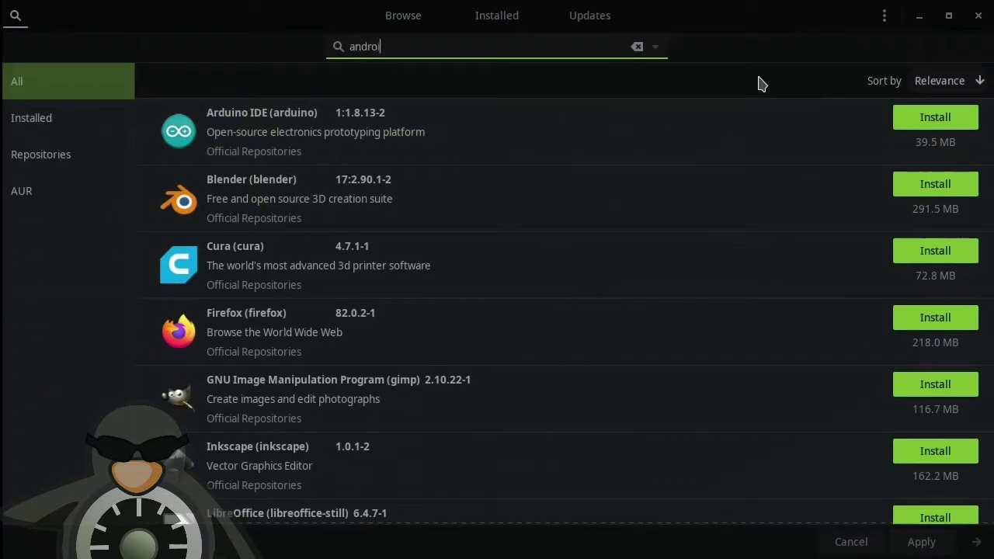
type("d-tools")
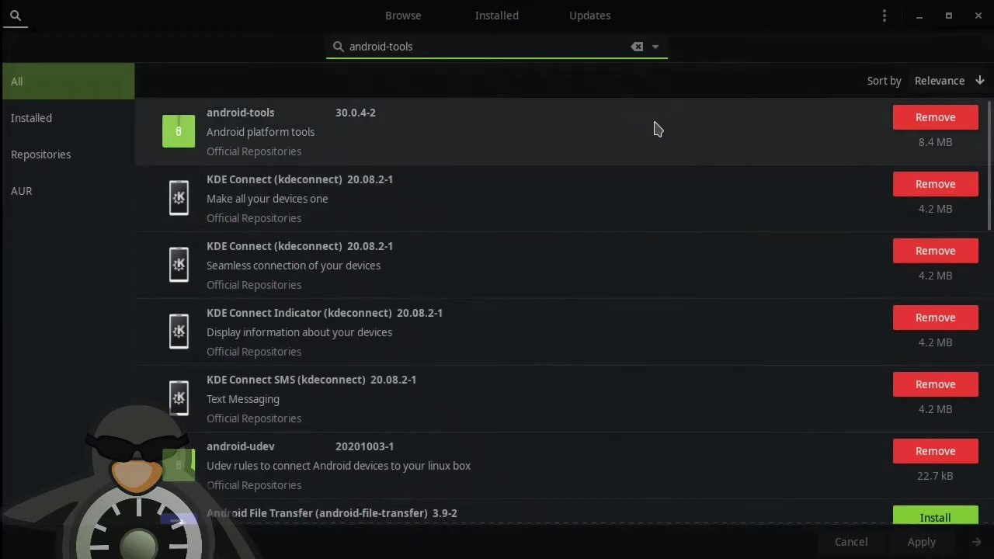
left_click(657, 127)
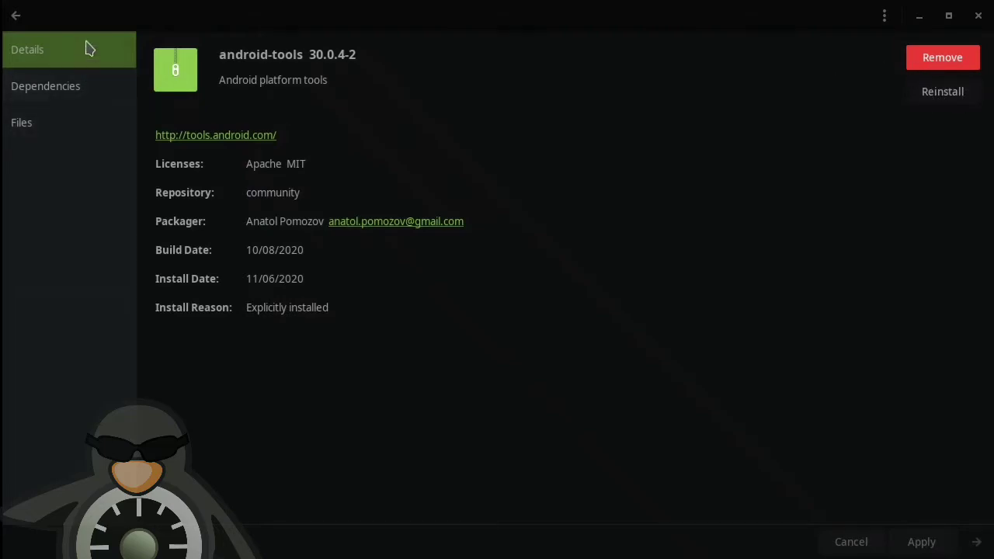
- Go back to the results and replace the search text with 'jd'
left_click(18, 17)
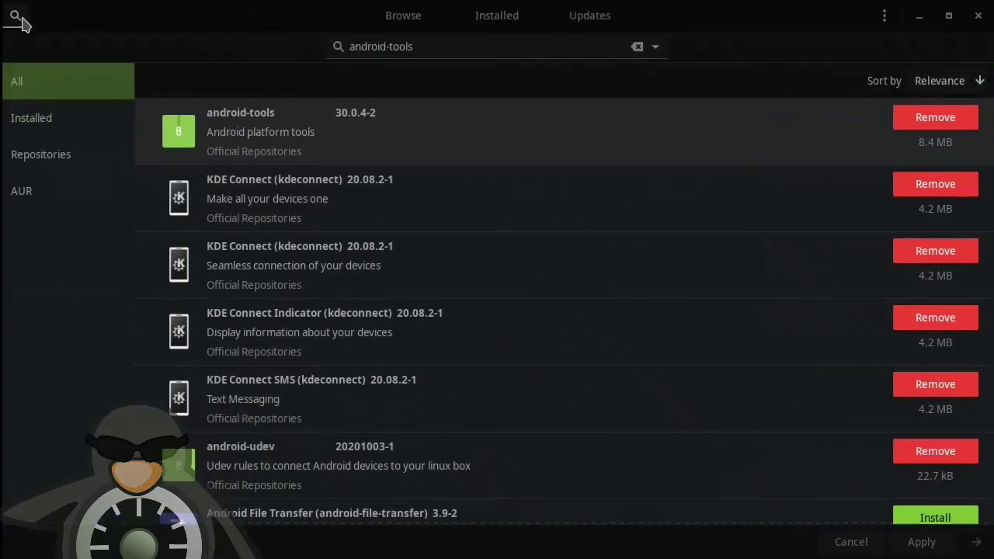
left_click(500, 52)
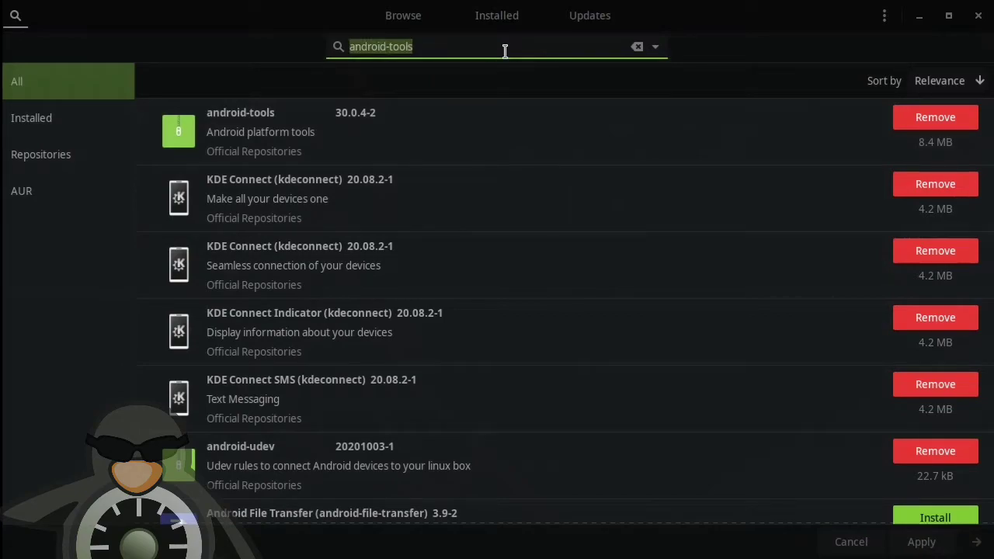
type("jdk")
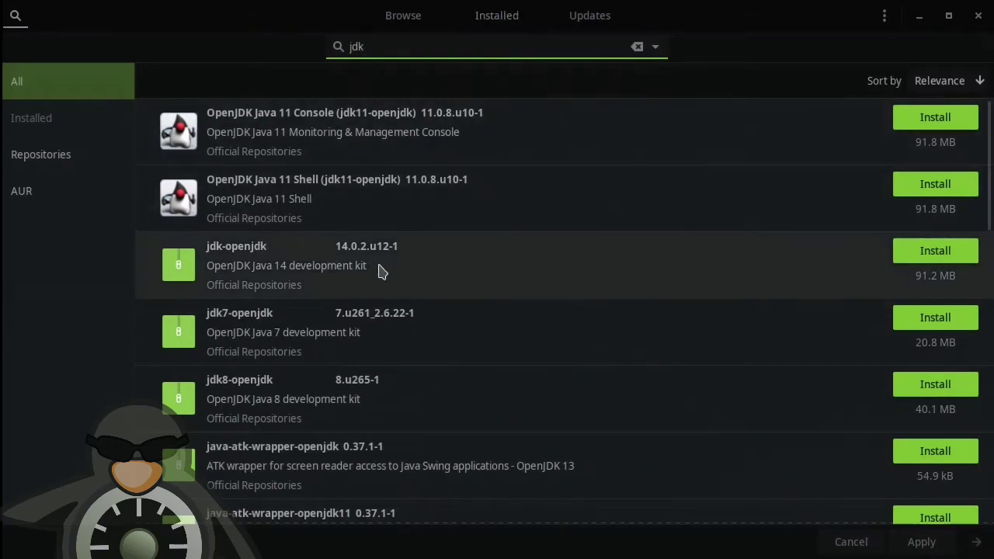
- Install jdk-openjdk 14.0.2 with its Java runtime dependencies, authorizing the transaction with the password
left_click(788, 251)
left_click(970, 62)
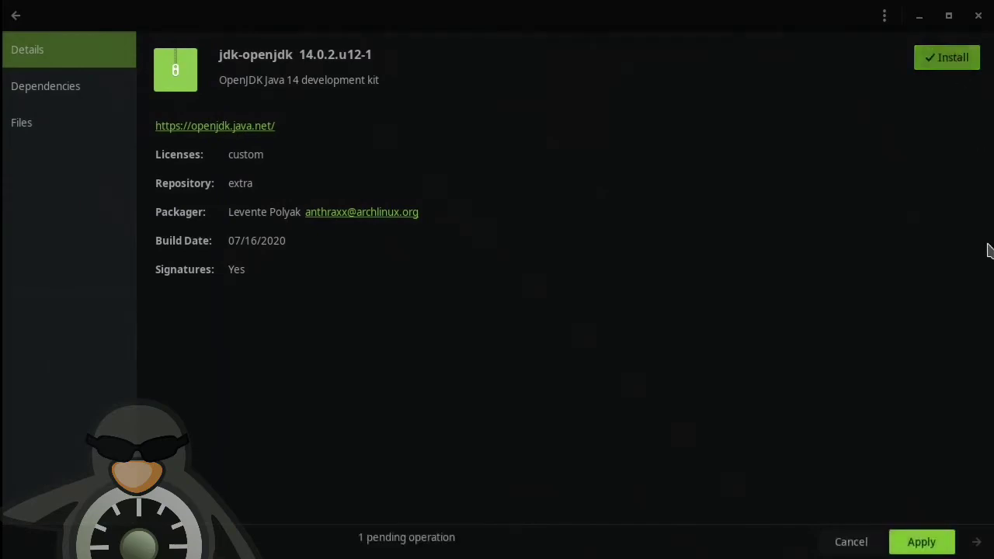
left_click(932, 544)
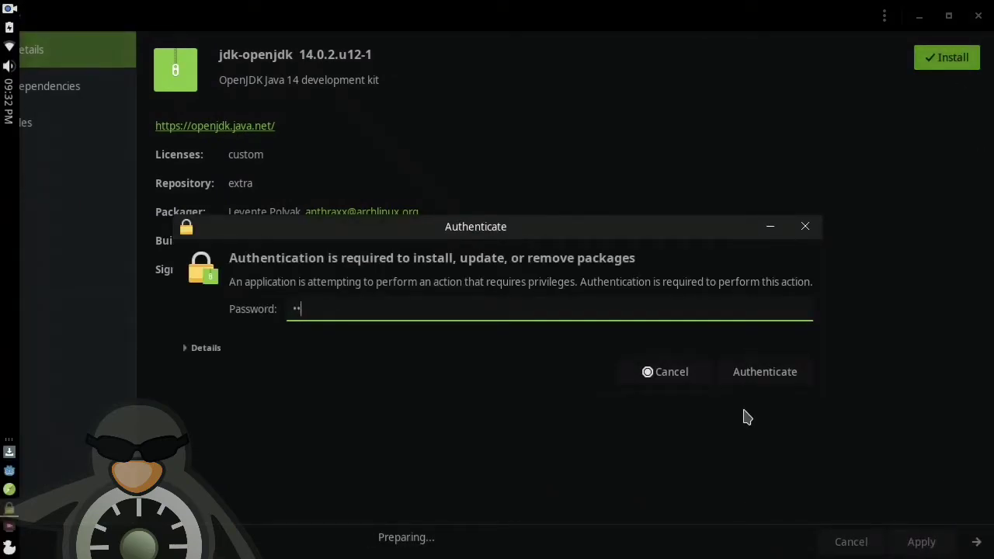
key("Return")
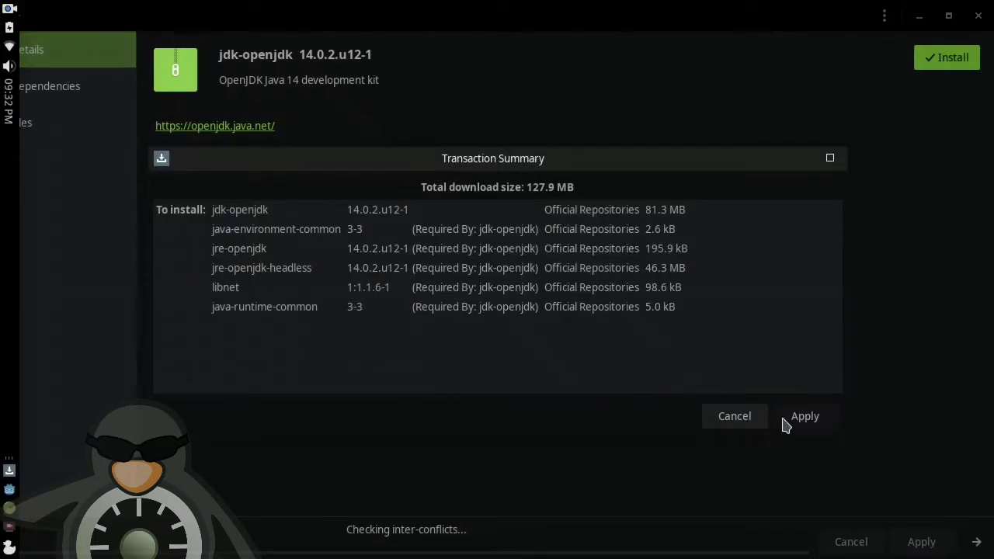
left_click(785, 423)
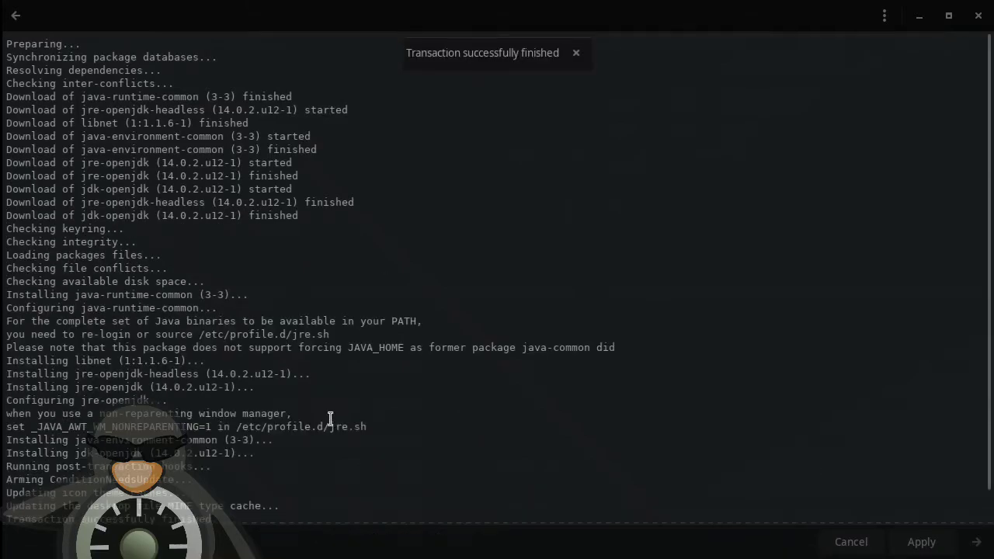
- In a new terminal, run adb and jarsigner to confirm both work, clearing after each
left_click(9, 548)
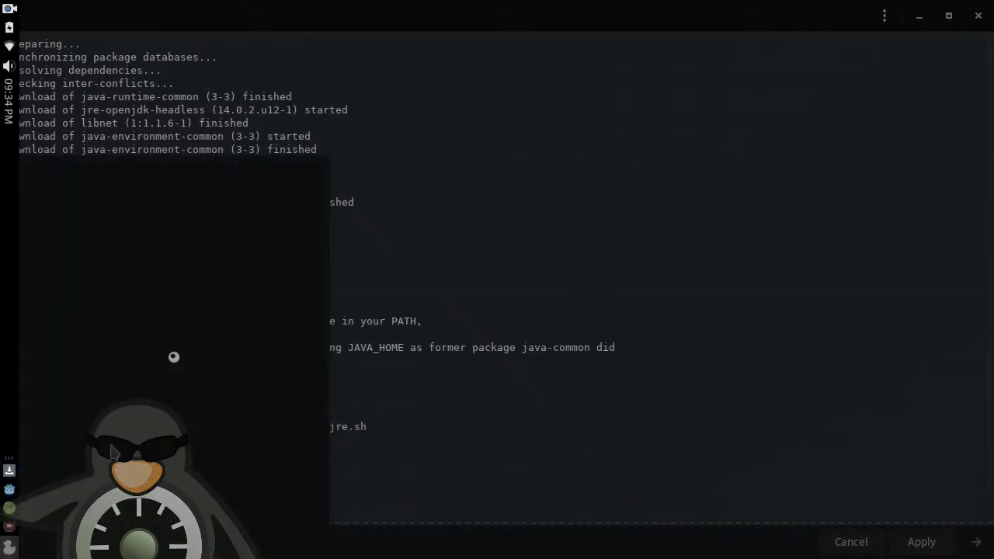
left_click(126, 241)
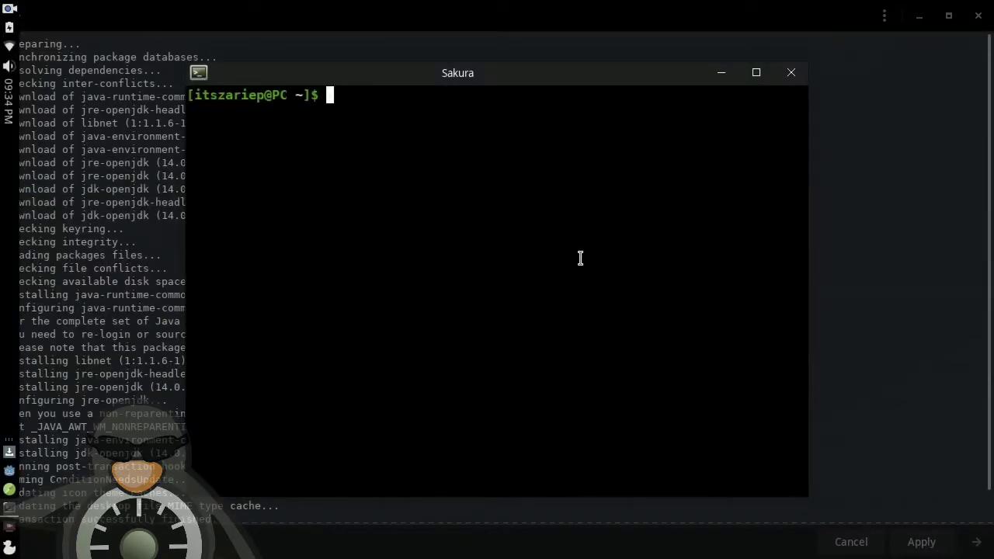
type("a")
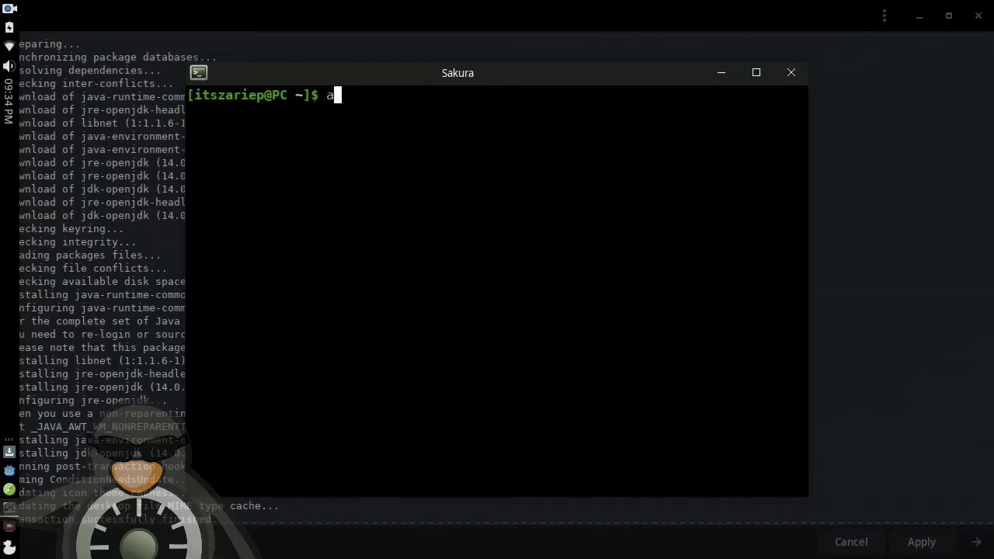
type("db")
key("Return")
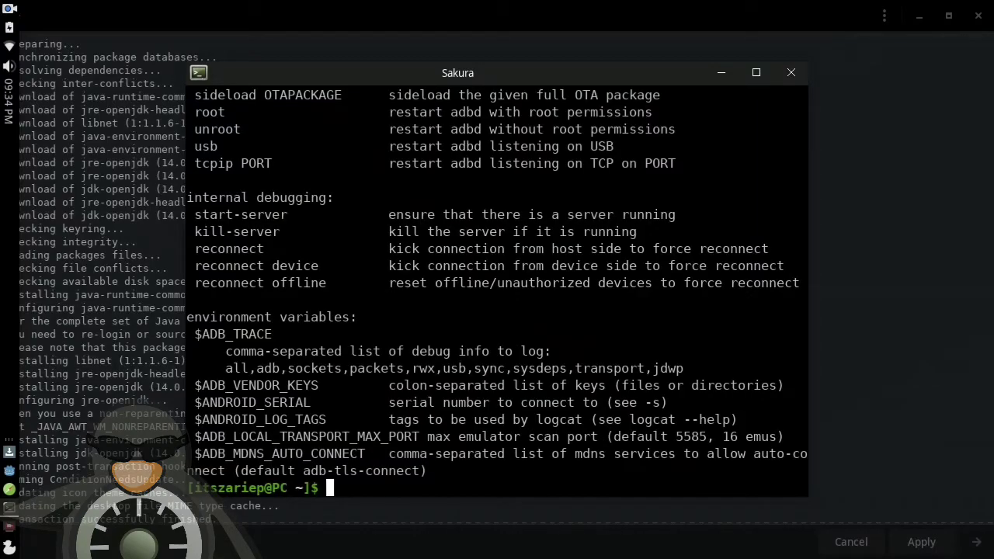
type("clear")
key("Return")
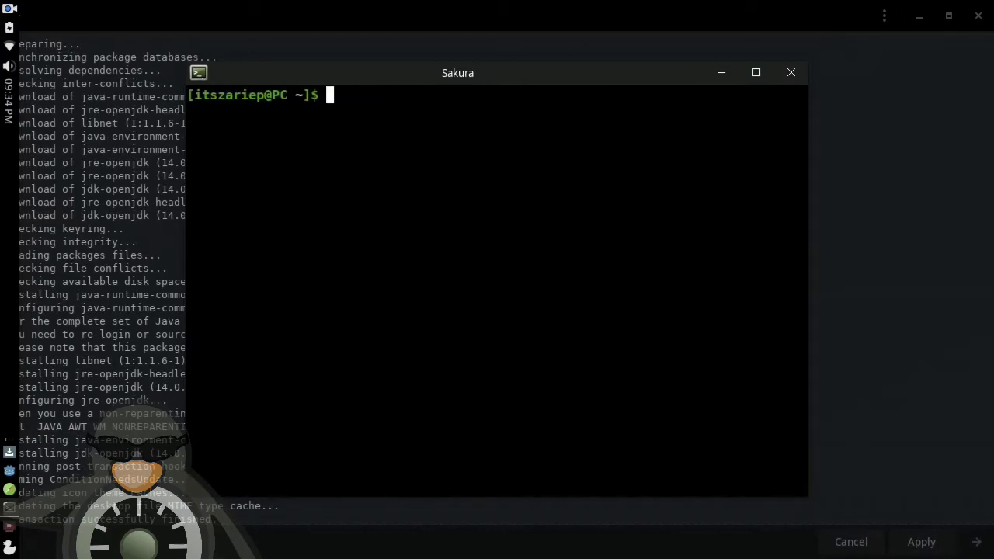
type("jarsigner")
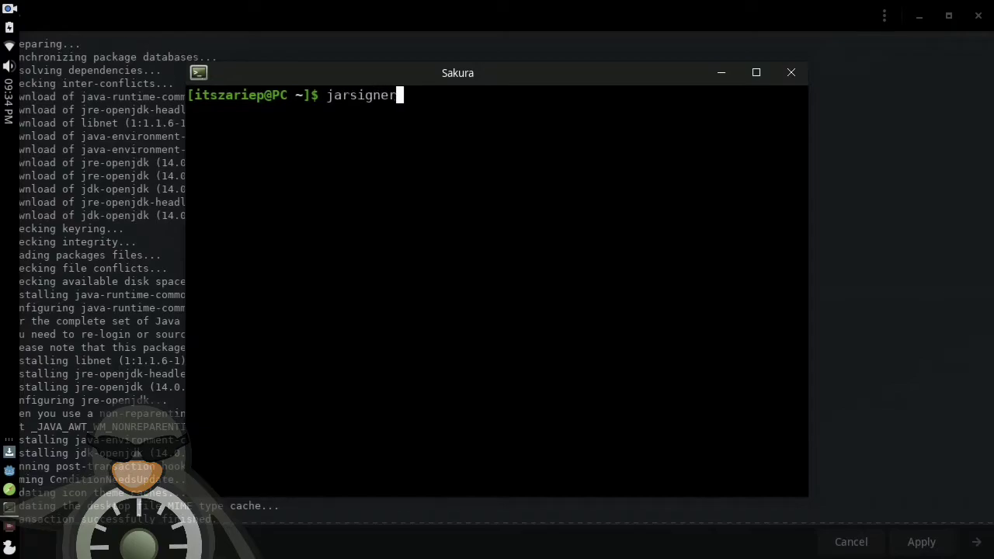
key("Return")
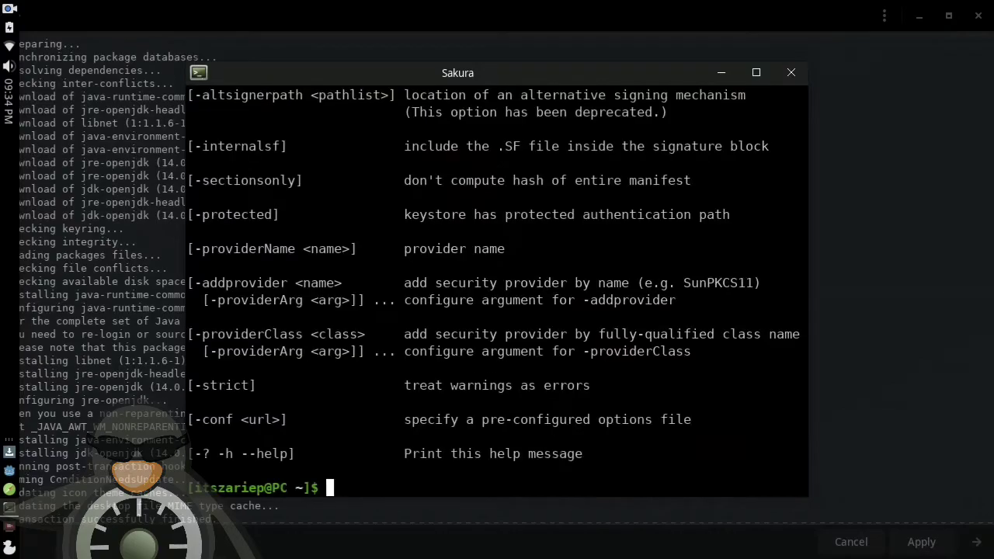
type("clear")
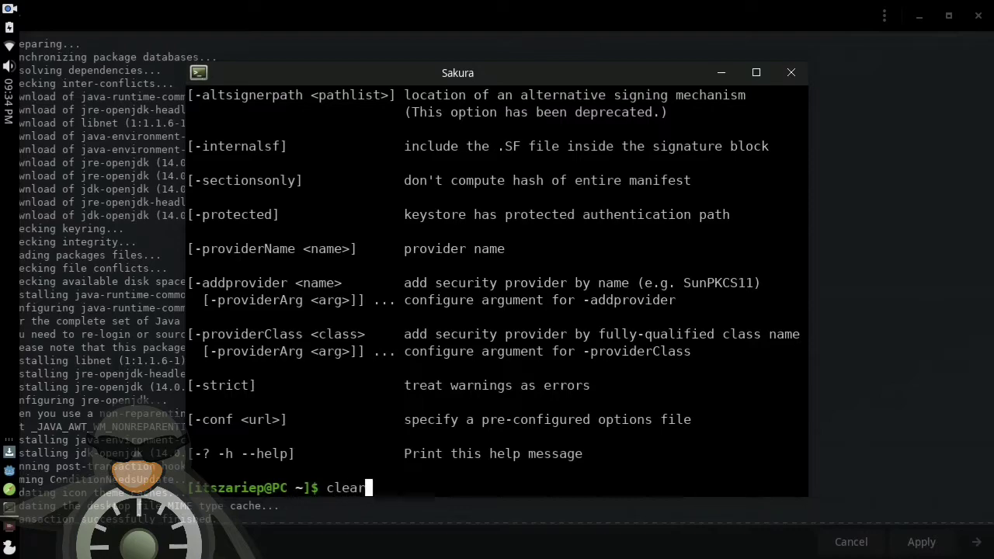
key("Return")
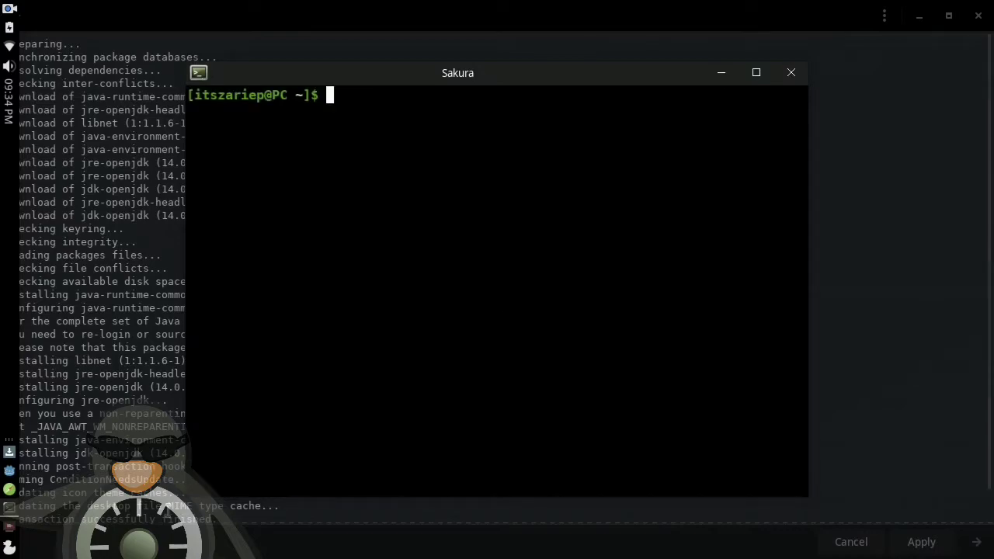
- Minimize Pamac, switch back to the Godot editor and close the Export dialog
right_click(21, 458)
left_click(9, 453)
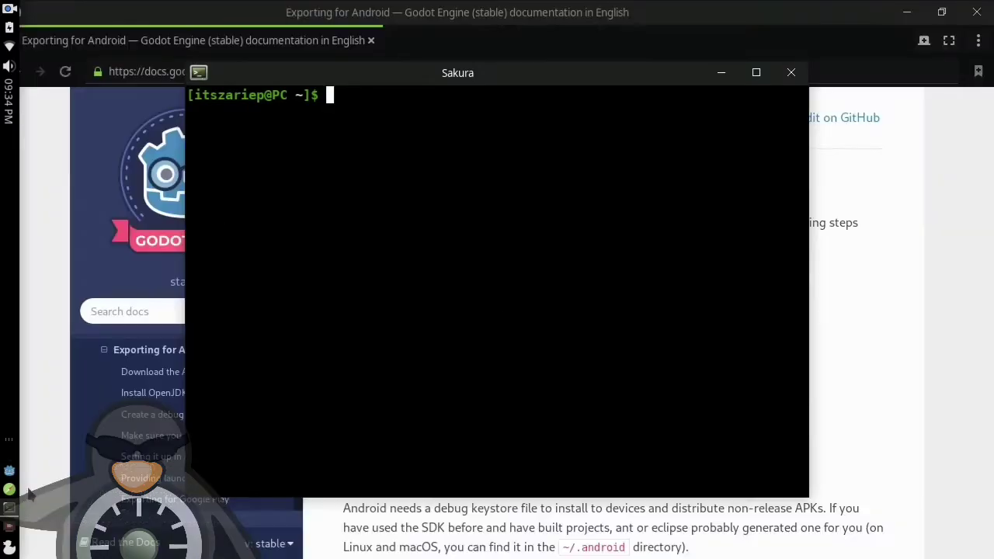
left_click(8, 486)
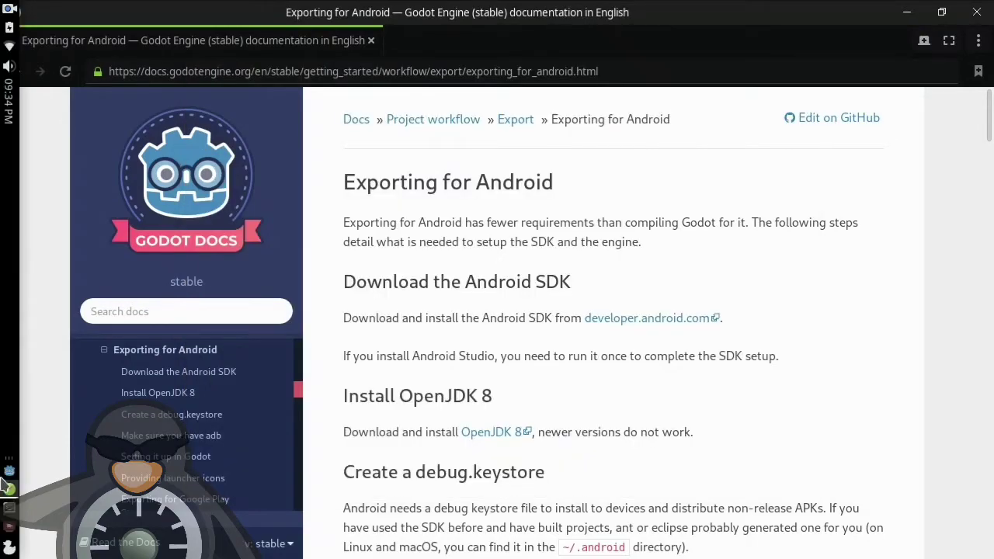
left_click(11, 475)
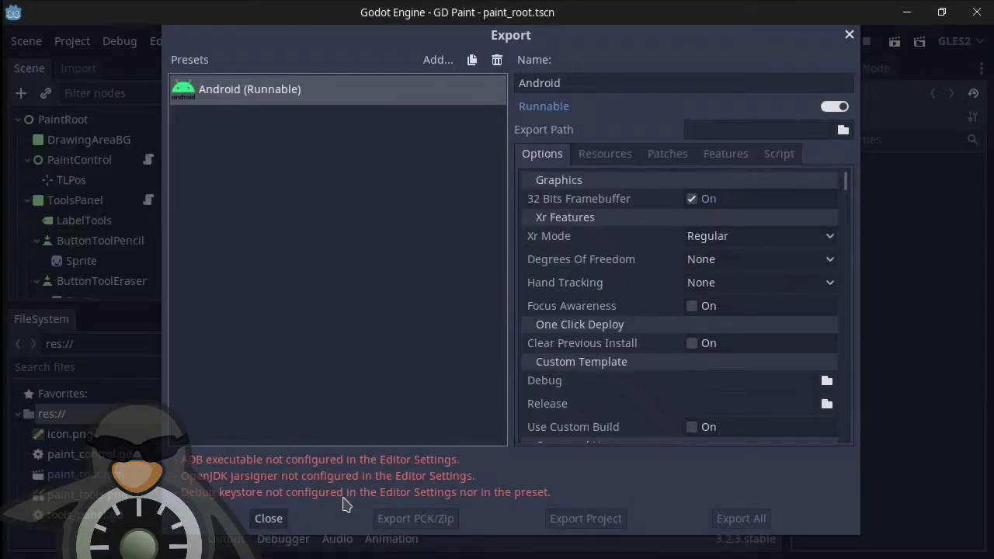
left_click(268, 519)
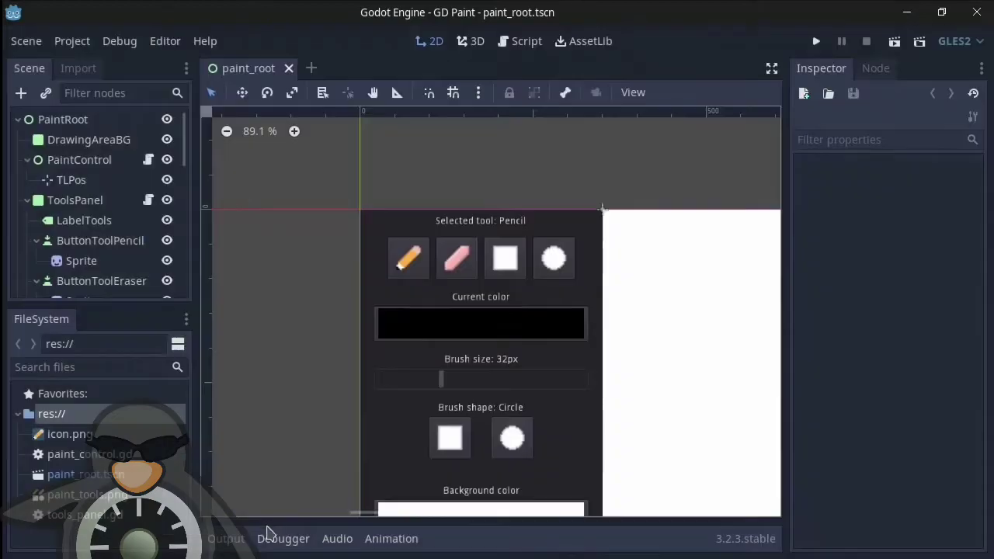
- Show Editor Settings at Export > Android, select the Adb field, and place a terminal beside it
left_click(168, 45)
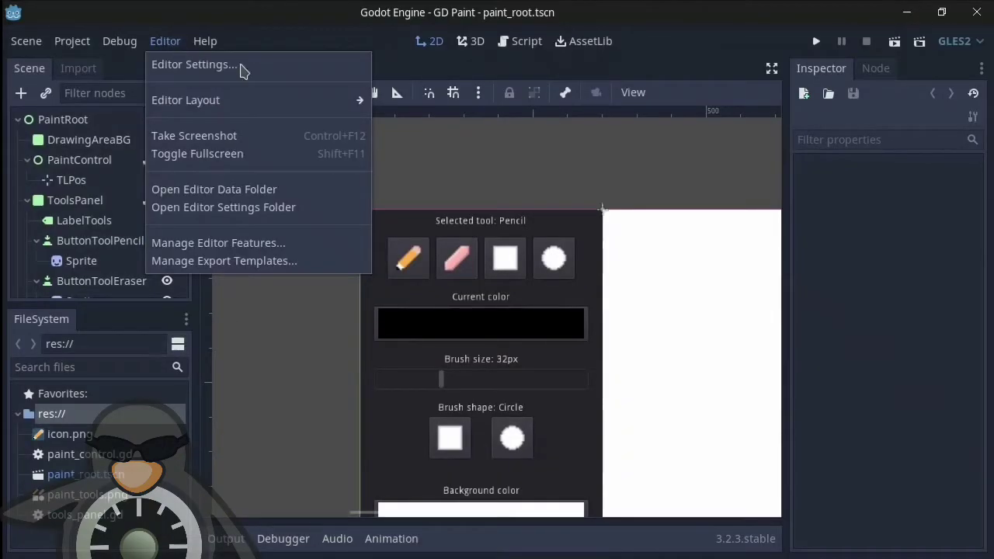
left_click(241, 68)
scroll(272, 200, "down", 5)
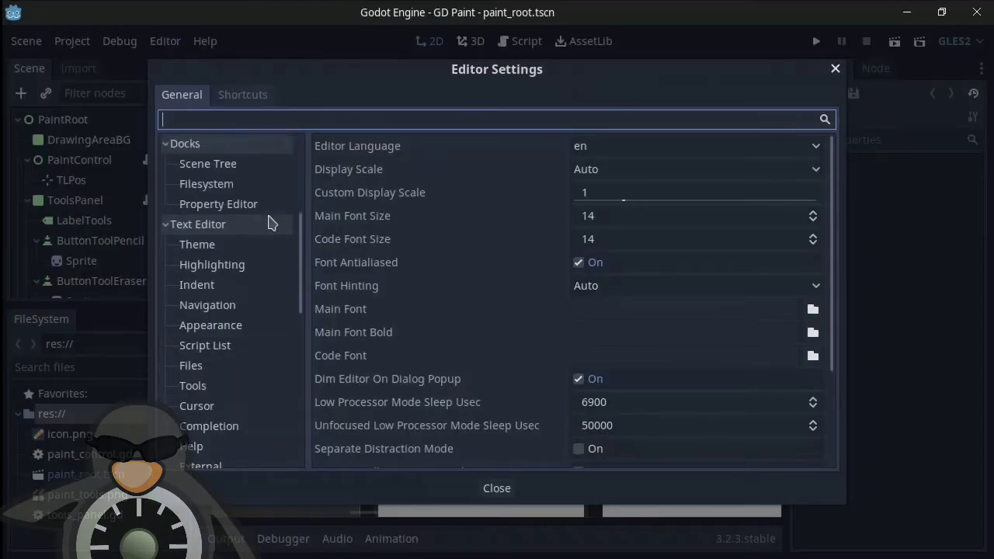
scroll(269, 222, "down", 5)
scroll(257, 244, "down", 5)
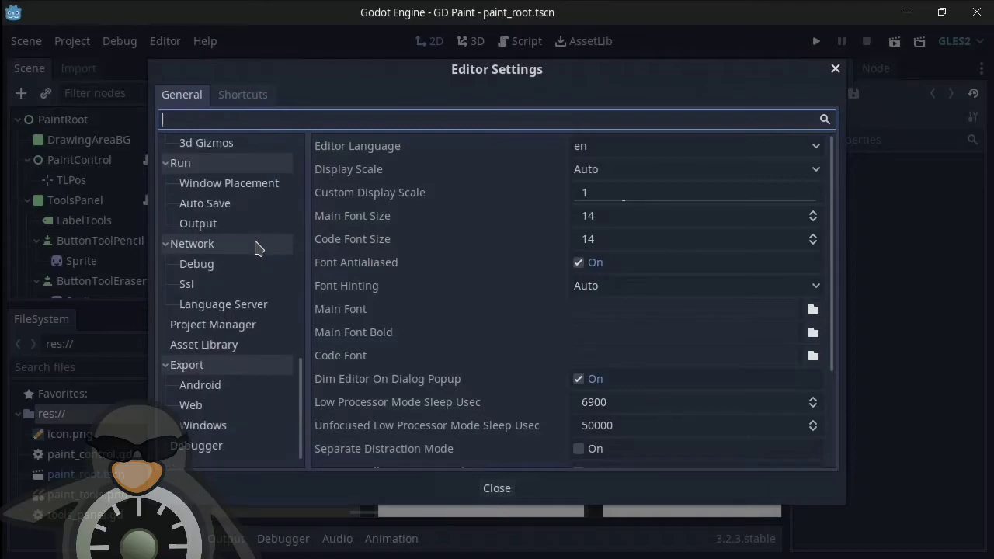
left_click(210, 391)
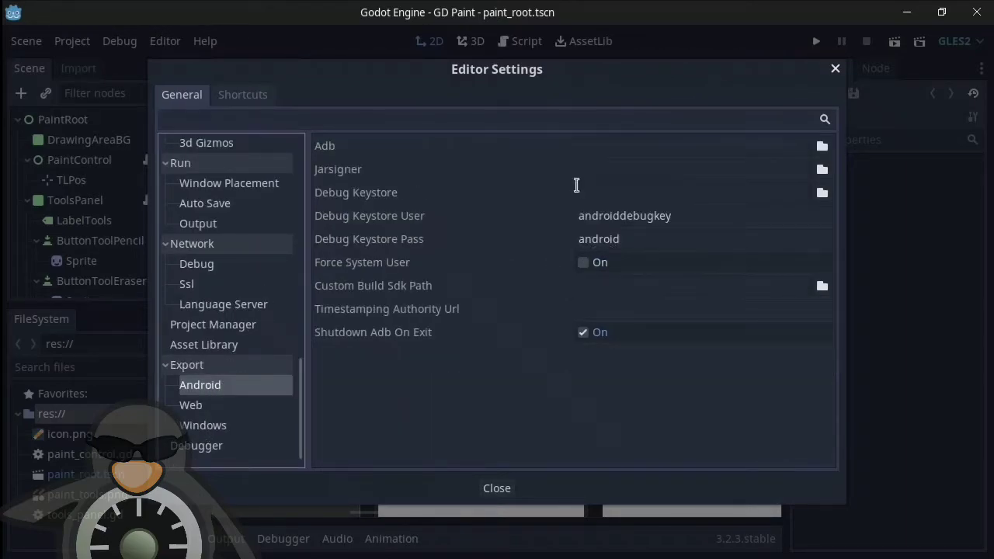
left_click(597, 147)
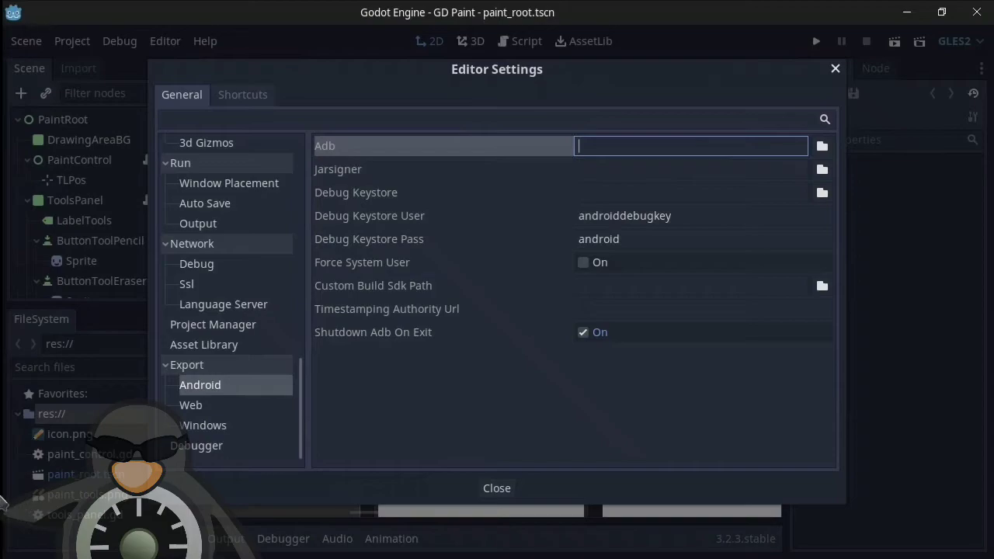
left_click(9, 508)
mouse_move(469, 74)
left_mouse_down()
mouse_move(528, 261)
mouse_move(553, 273)
left_mouse_up()
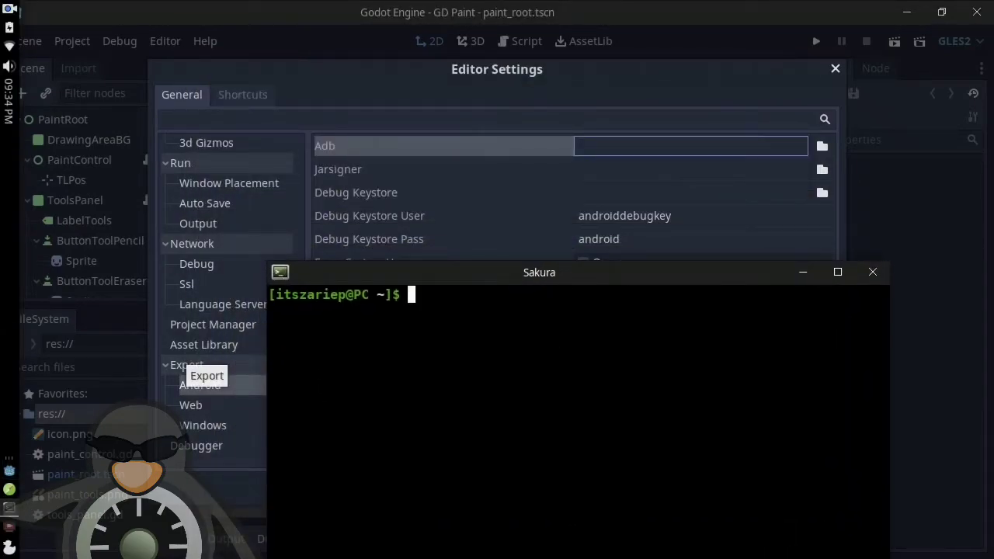
- Run 'whereis adb' in the terminal to find adb's location
type("whw")
type("reis")
key("Return")
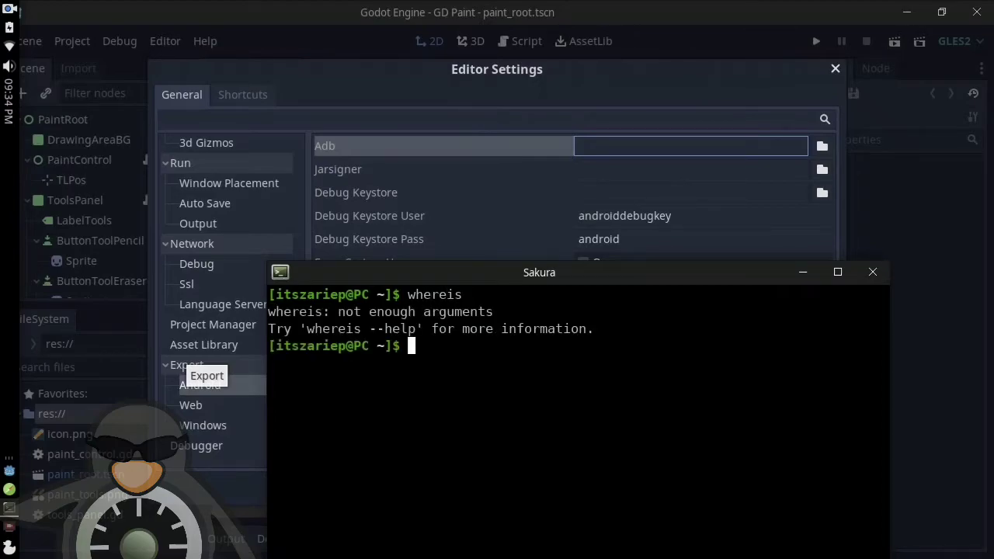
key("Up")
type("ad")
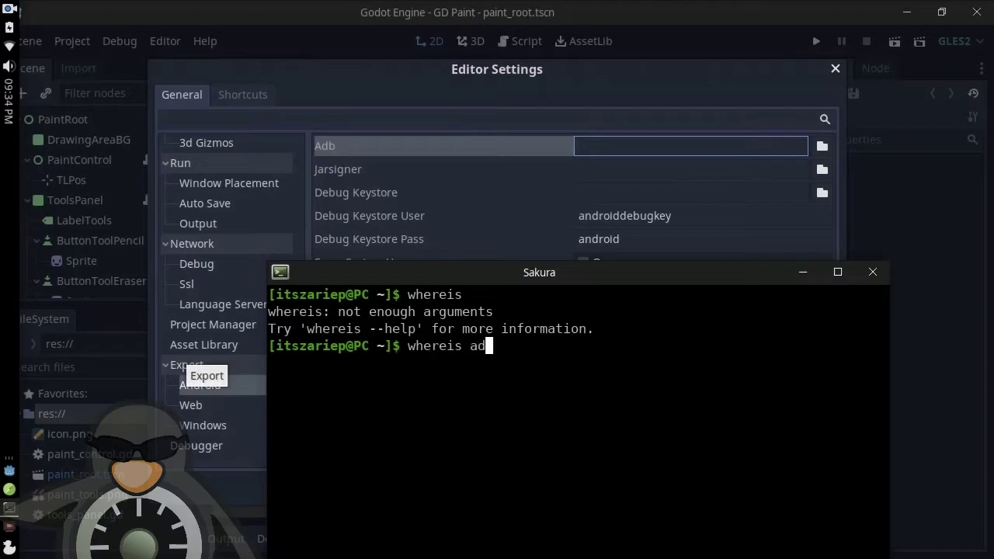
type("b")
key("Return")
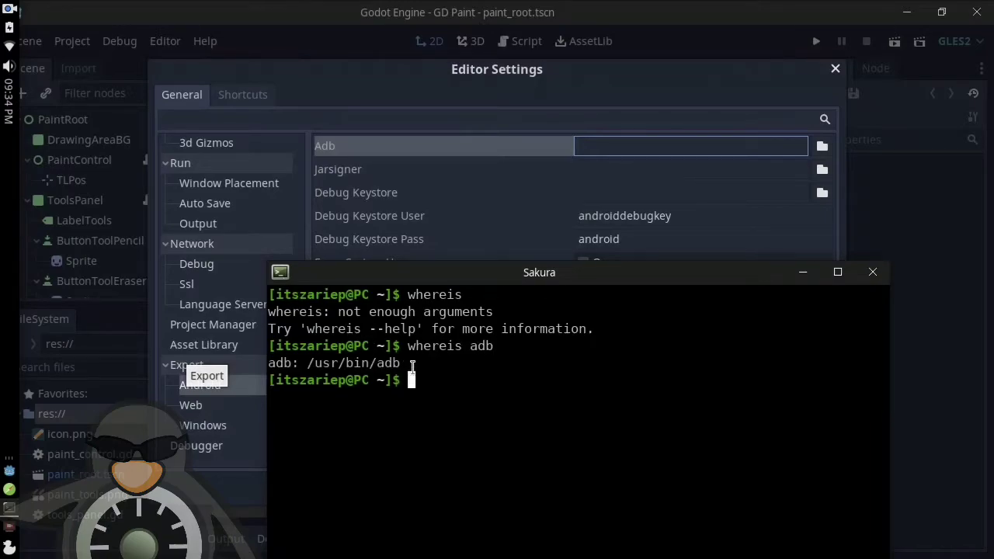
- Copy /usr/bin/adb from the output and paste it into Godot's Adb field
double_click(373, 363)
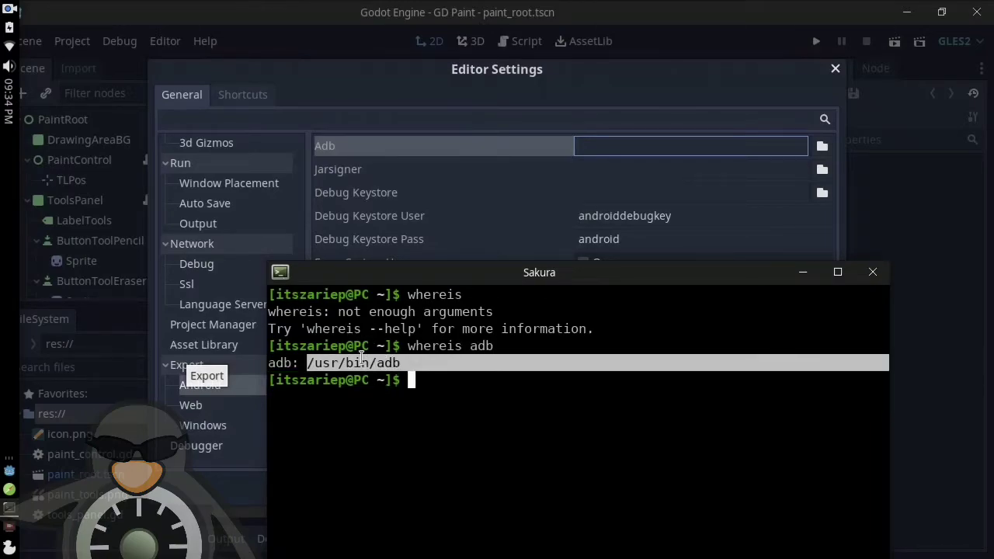
mouse_move(401, 363)
left_mouse_down()
mouse_move(316, 348)
mouse_move(308, 364)
left_mouse_up()
right_click(313, 371)
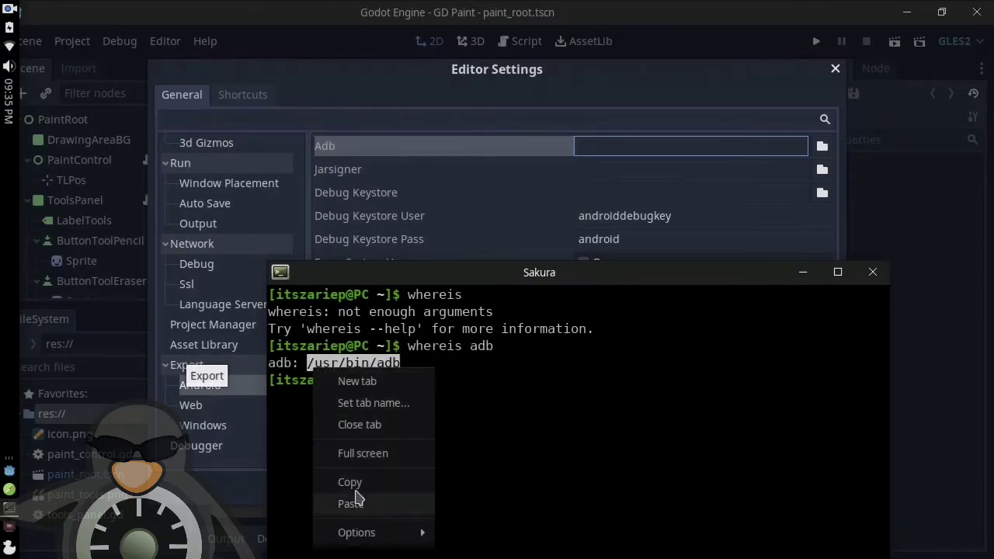
left_click(349, 482)
left_click(704, 151)
right_click(704, 156)
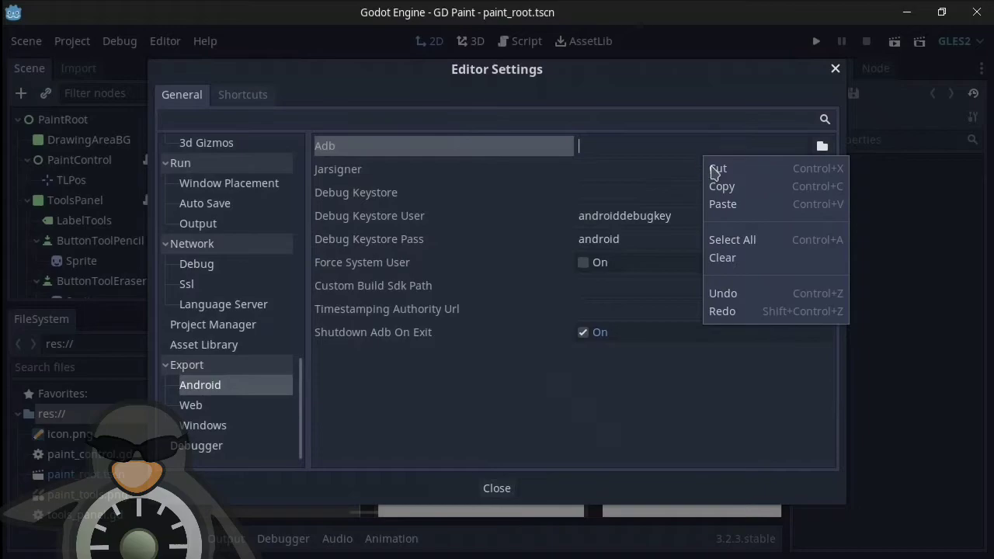
left_click(722, 203)
- Back in the terminal, run 'whereis jarsigner' to find jarsigner's location
mouse_move(8, 536)
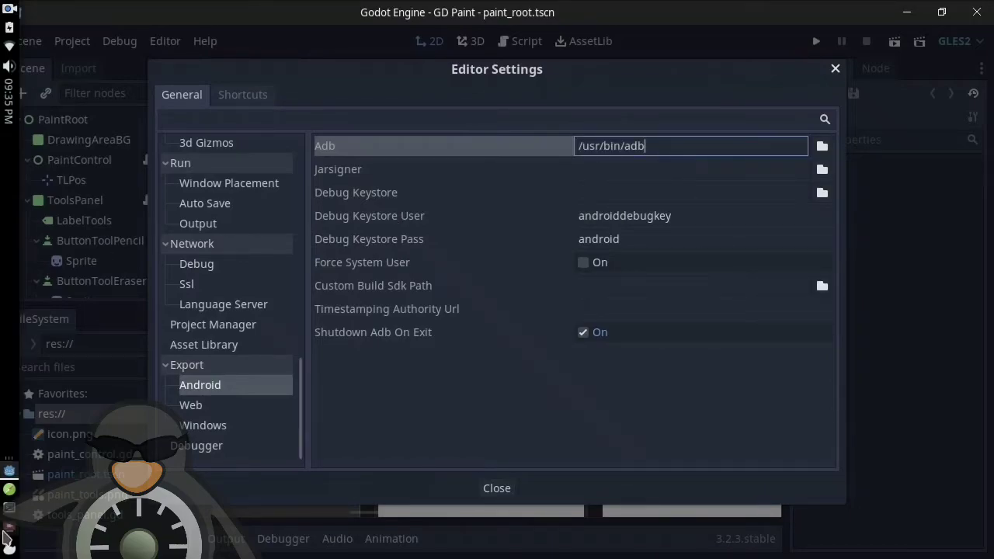
left_click(9, 508)
key("Up")
key("BackSpace")
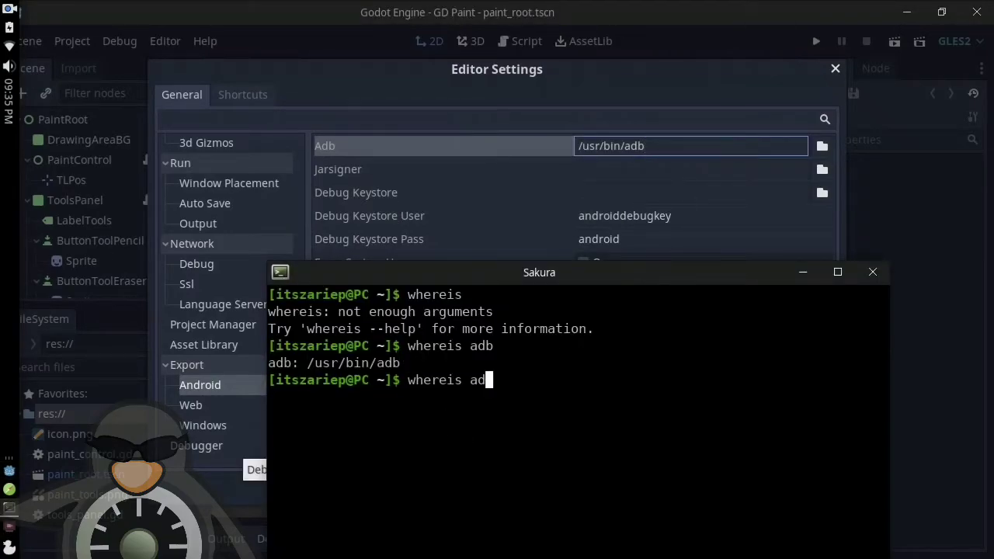
key("BackSpace")
key("BackSpace")
type("jarsi")
type("gner")
key("Return")
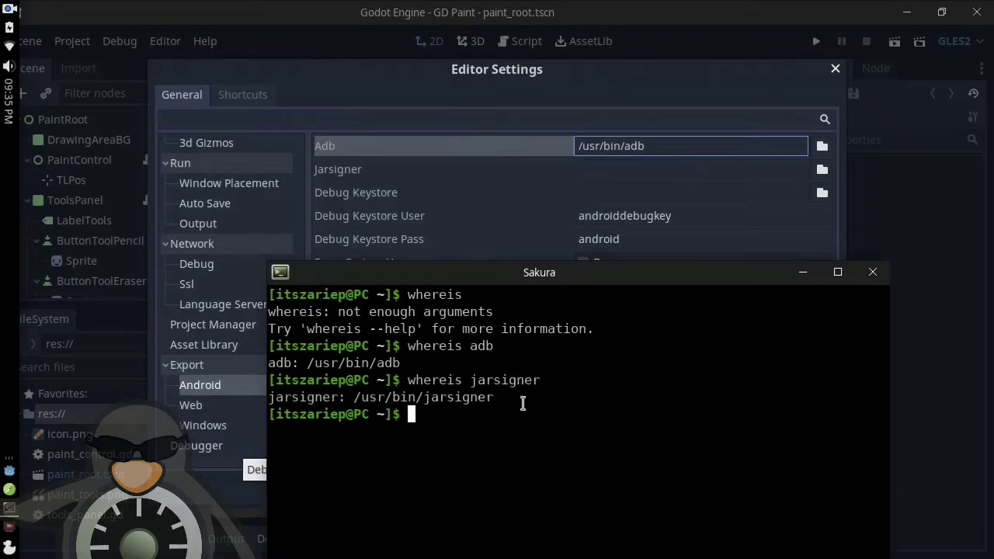
- Copy /usr/bin/jarsigner and paste it into Godot's Jarsigner field, re-entering it after an undo
mouse_move(504, 400)
left_mouse_down()
mouse_move(376, 382)
mouse_move(354, 397)
left_mouse_up()
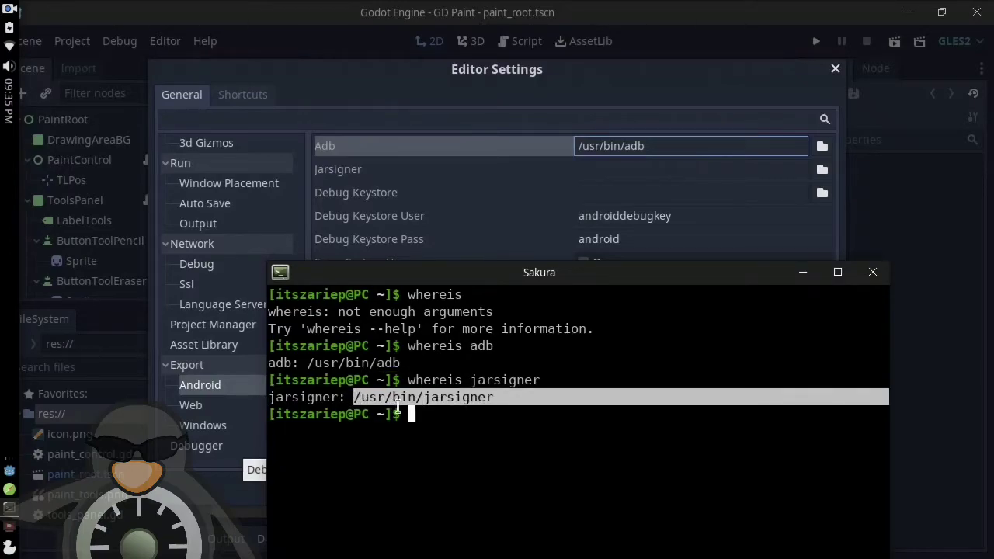
double_click(356, 397)
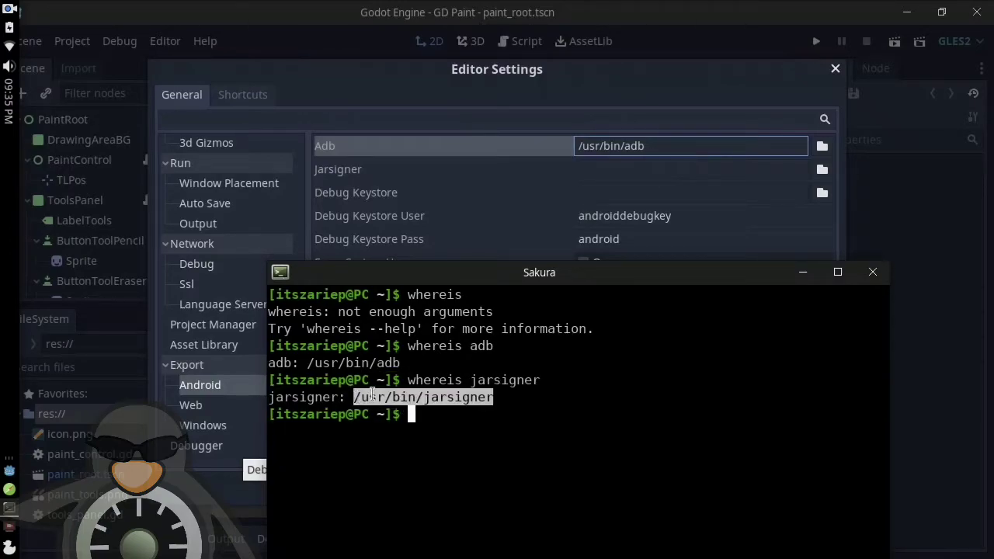
right_click(372, 396)
left_click(411, 330)
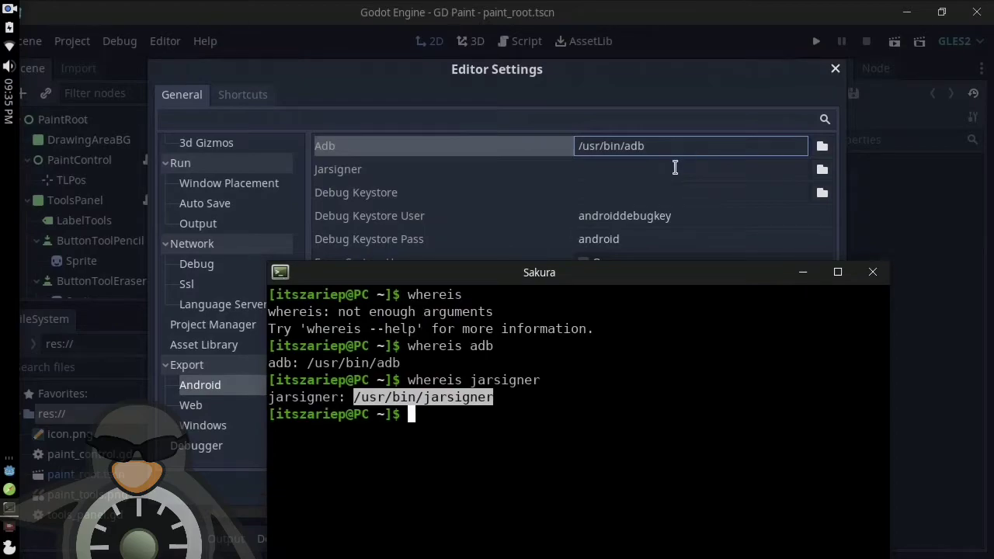
right_click(675, 168)
left_click(686, 219)
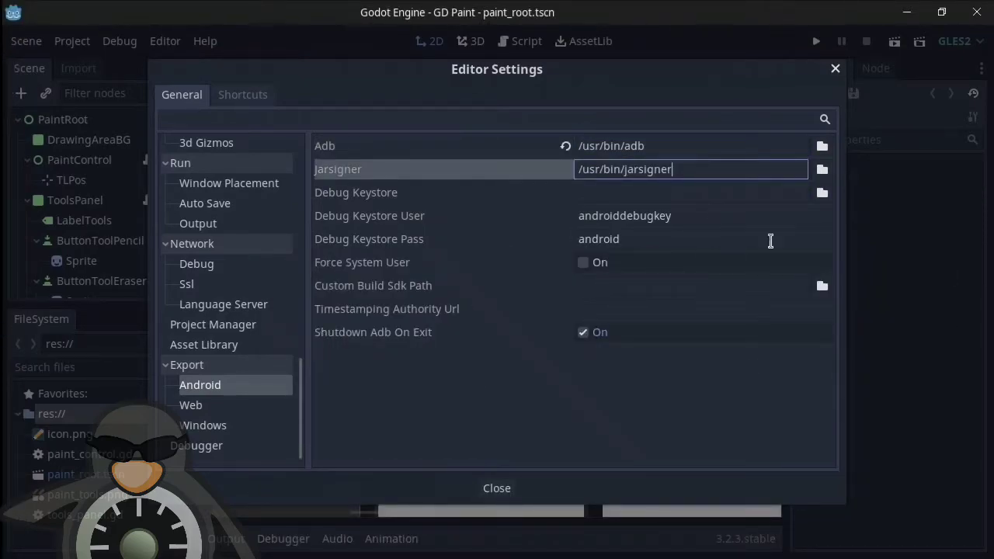
key("ctrl+z")
left_click(365, 193)
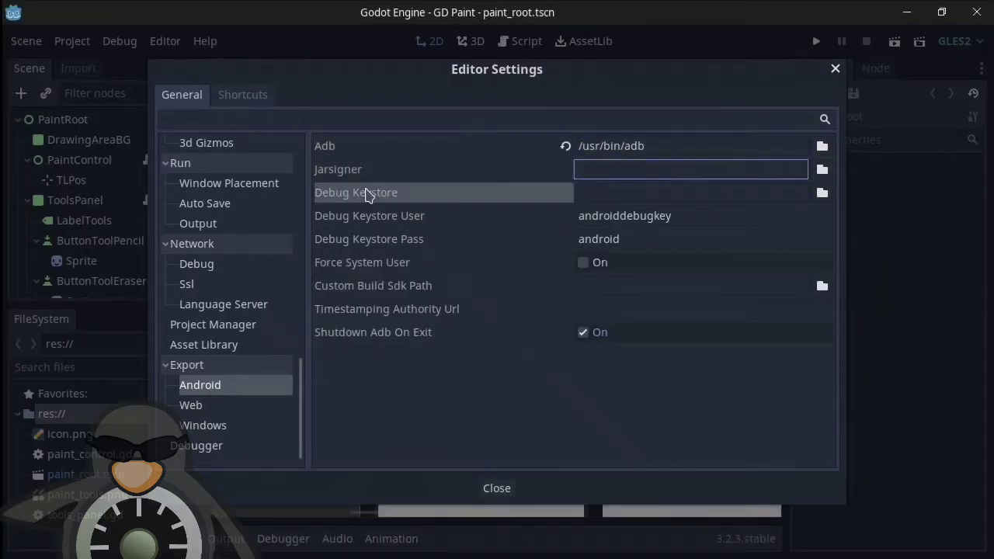
right_click(624, 167)
left_click(644, 216)
left_click(511, 197)
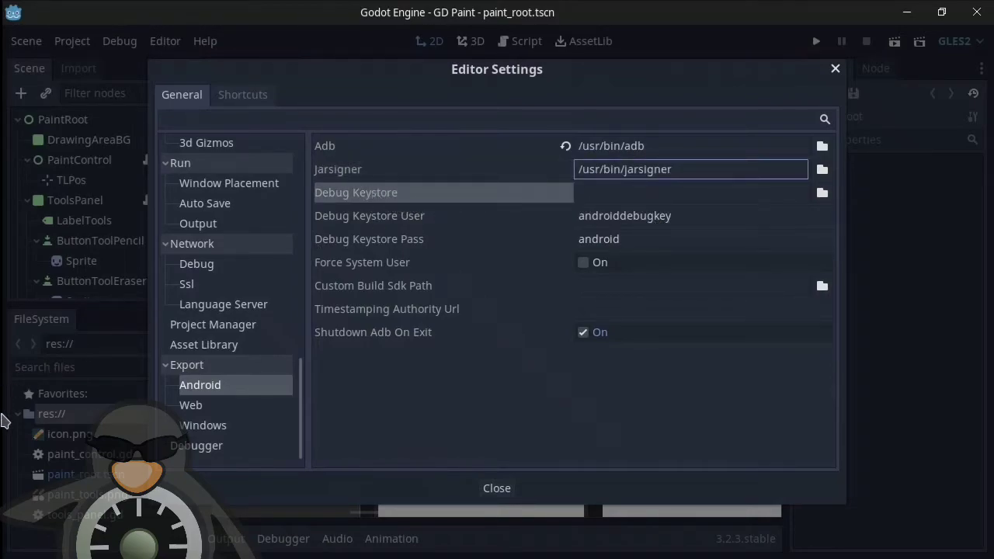
- Scroll the docs to 'Create a debug.keystore', copy the keytool command, and return to the terminal
left_click(10, 497)
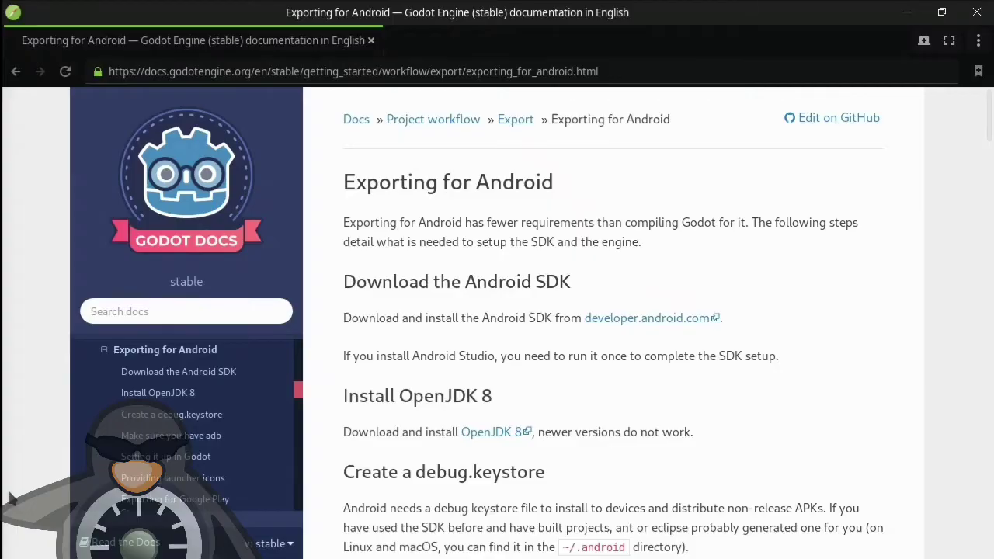
scroll(653, 404, "down", 5)
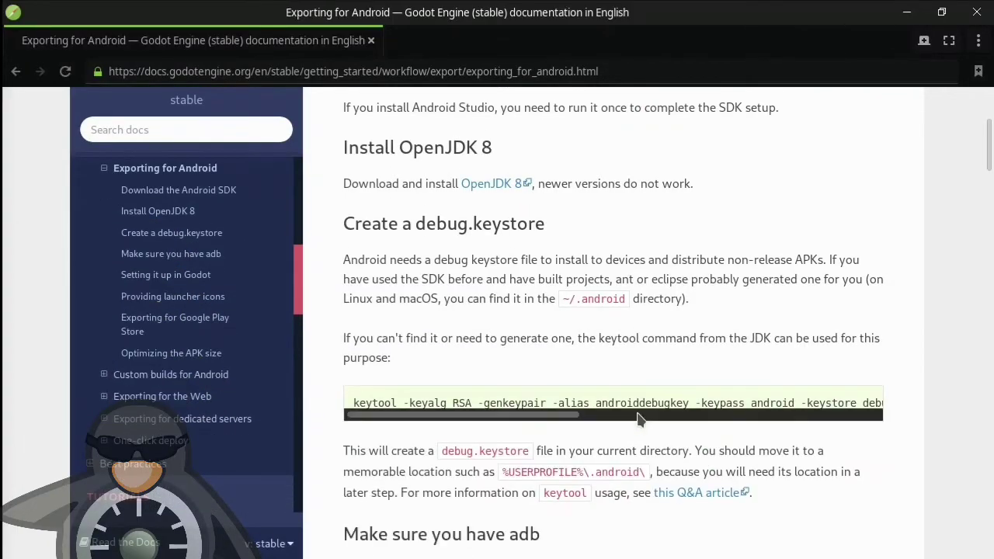
scroll(639, 412, "right", 1)
scroll(638, 412, "left", 1)
scroll(639, 411, "right", 1)
scroll(621, 404, "right", 3)
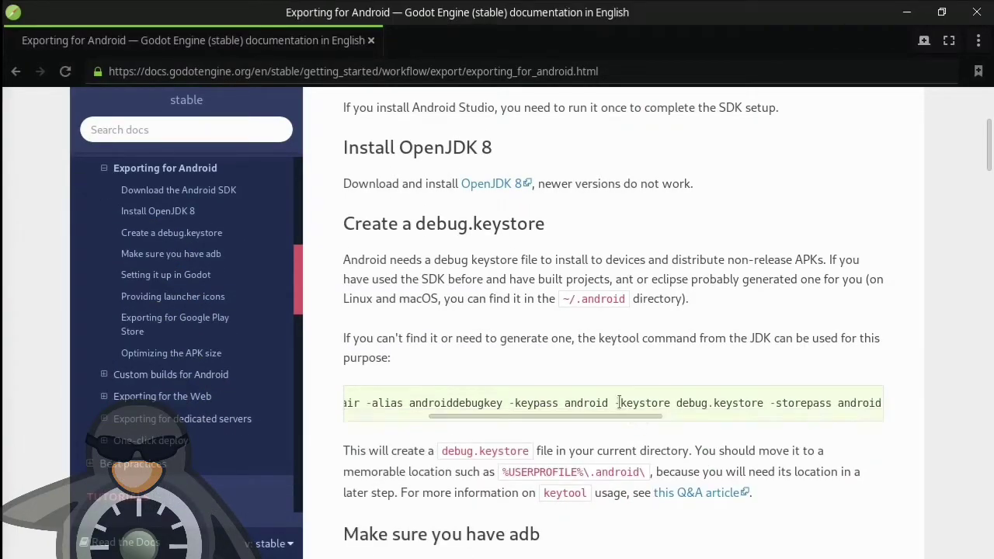
scroll(569, 405, "down", 1)
scroll(567, 379, "right", 3)
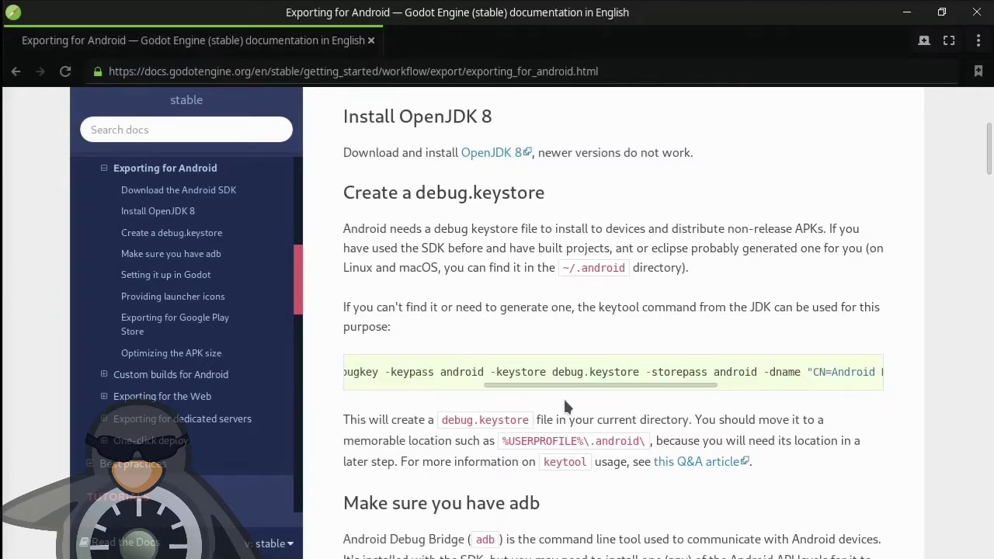
scroll(565, 404, "down", 3)
scroll(565, 404, "up", 2)
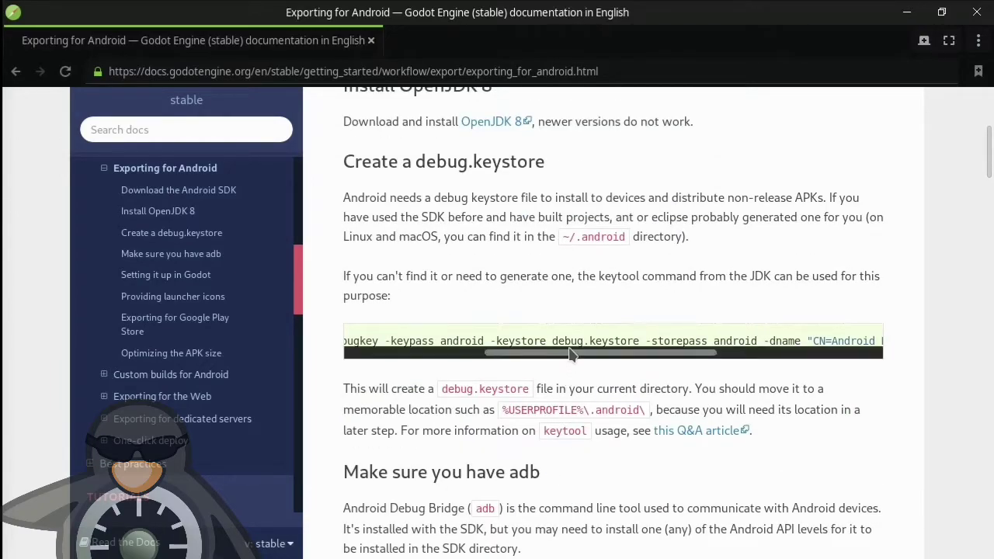
triple_click(570, 340)
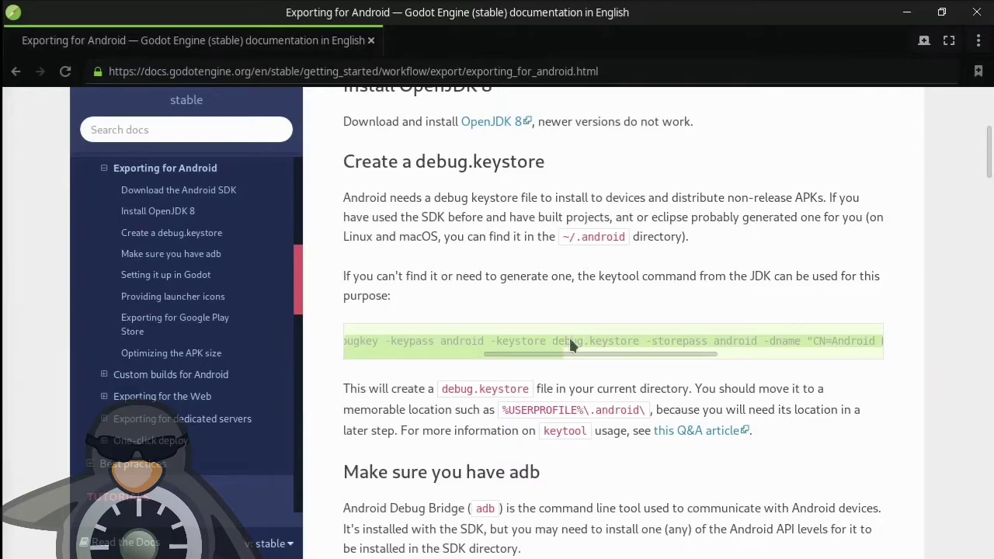
scroll(570, 345, "up", 1)
right_click(570, 342)
left_click(588, 349)
mouse_move(6, 544)
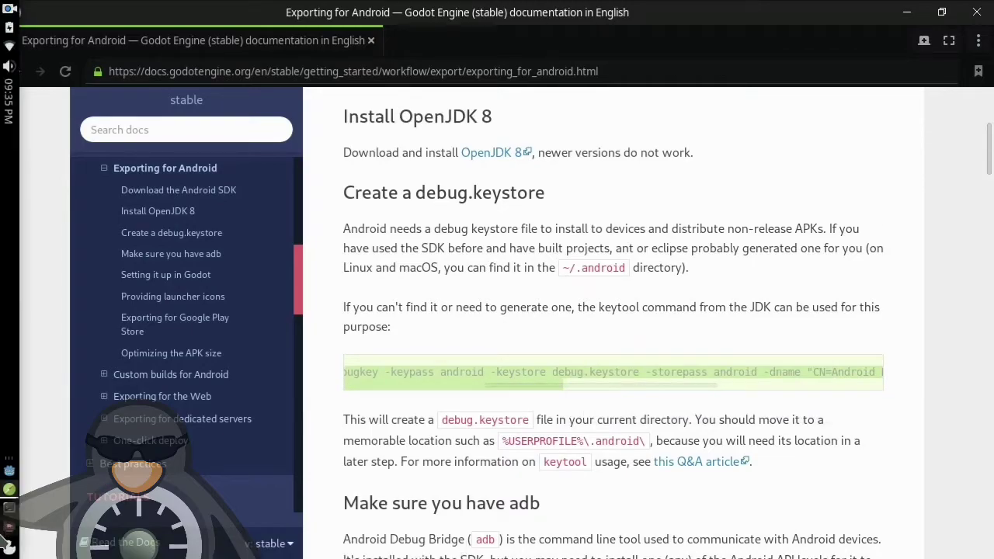
left_click(9, 508)
- Paste and run the keytool command, then find the new debug.keystore in the file manager's home folder
right_click(525, 403)
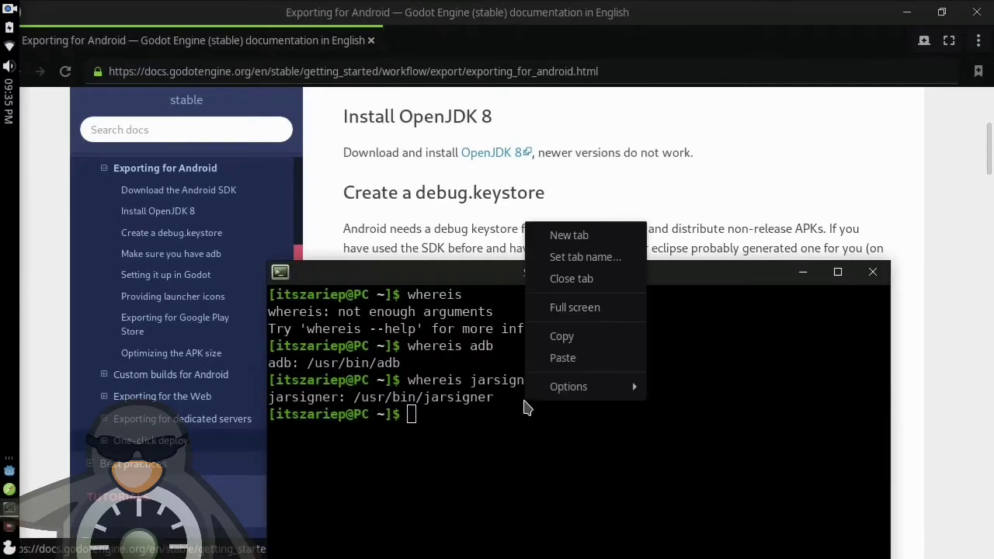
left_click(589, 357)
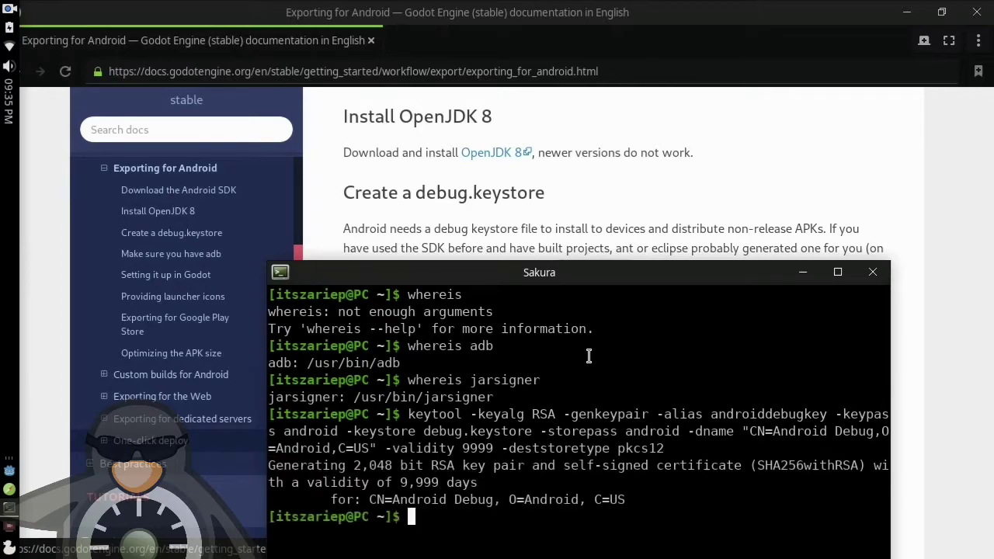
left_click(11, 547)
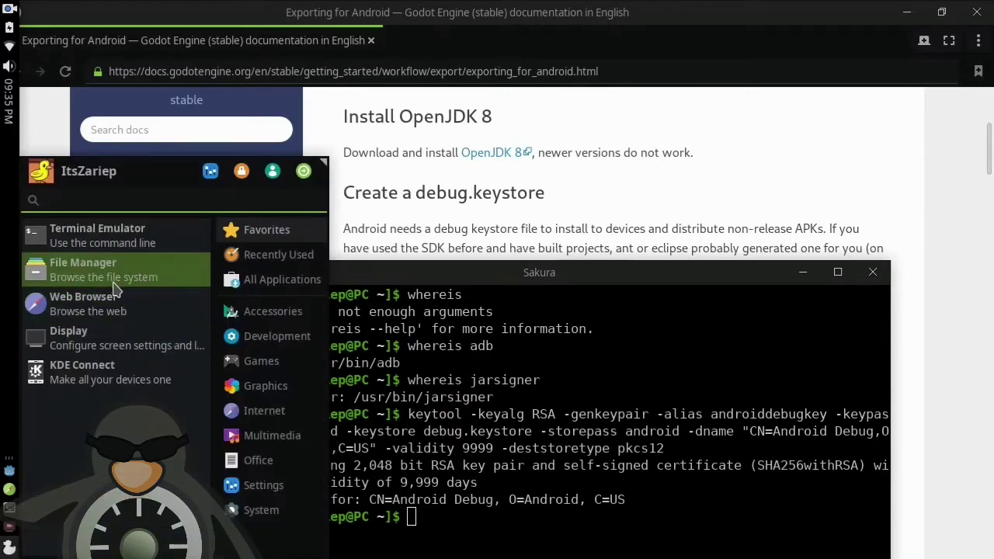
left_click(115, 289)
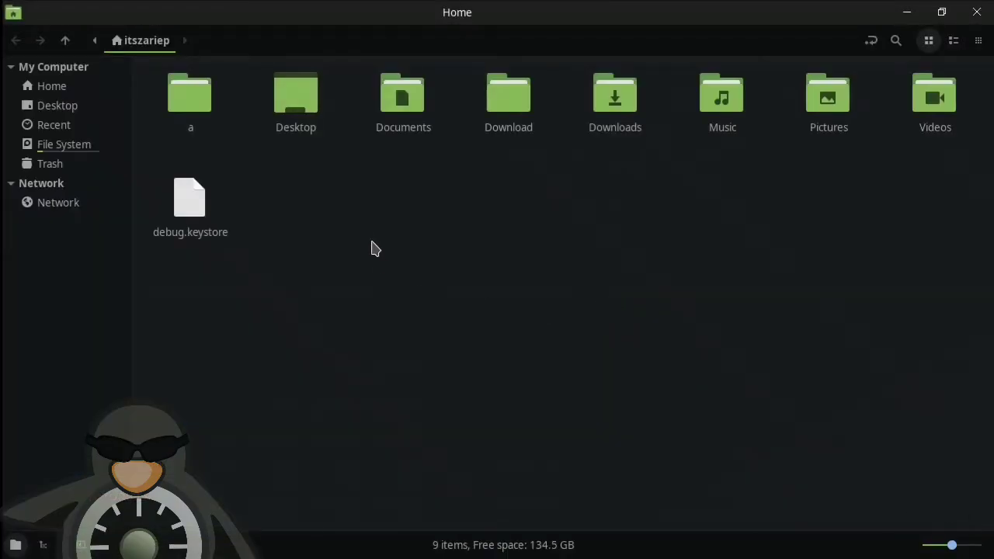
left_click_drag(367, 235, 178, 215)
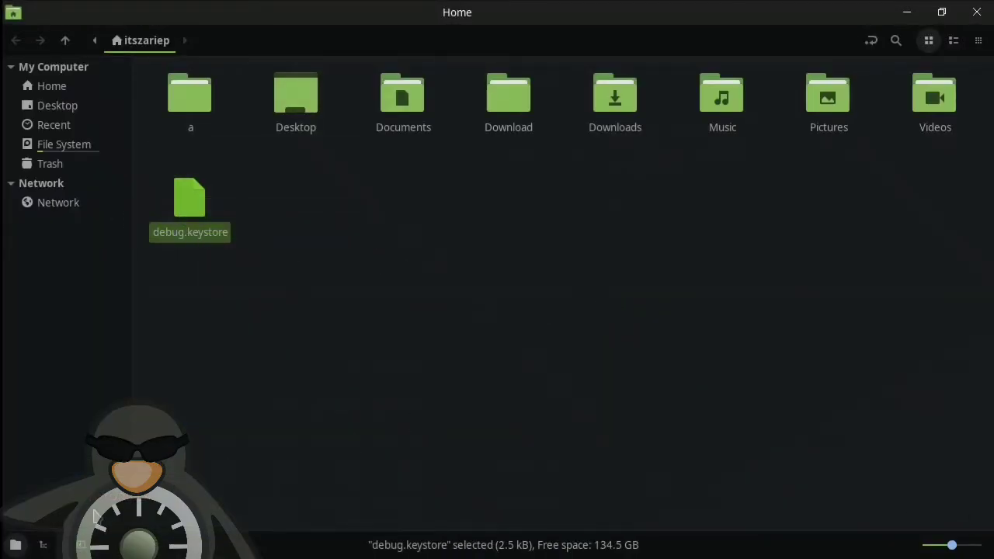
- Set Debug Keystore to debug.keystore from the home folder and close Editor Settings
mouse_move(3, 519)
left_click(9, 455)
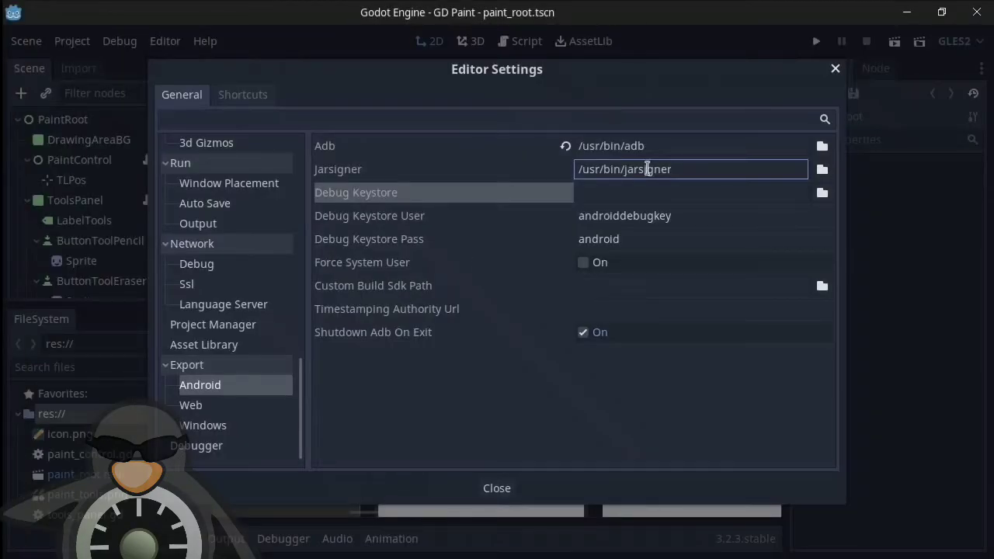
left_click(822, 193)
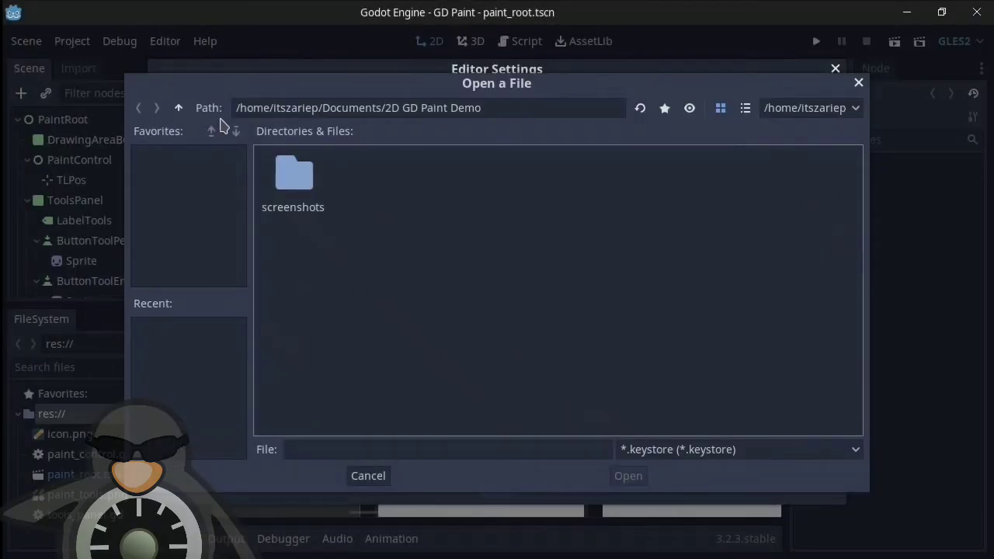
key("Escape")
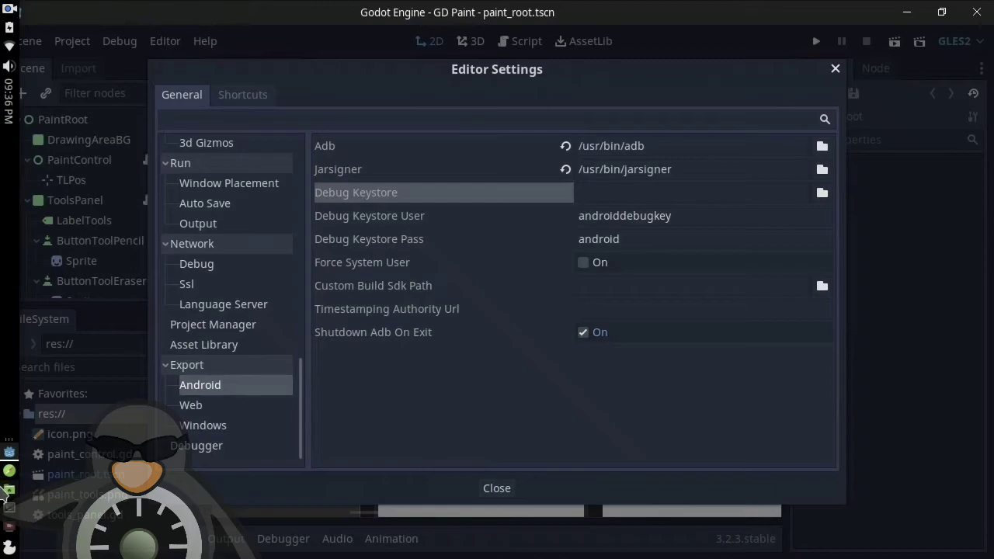
left_click(823, 193)
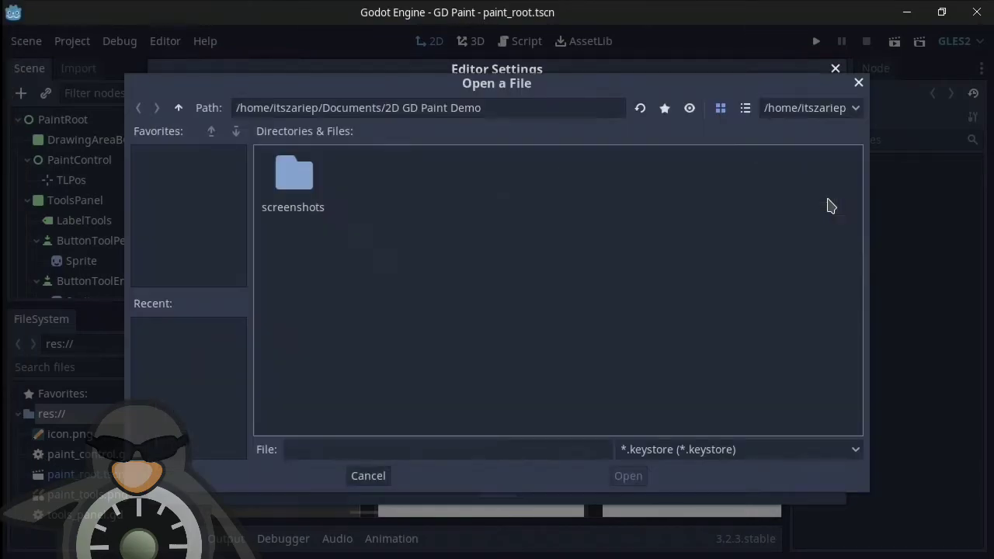
left_click(180, 108)
left_click(180, 108)
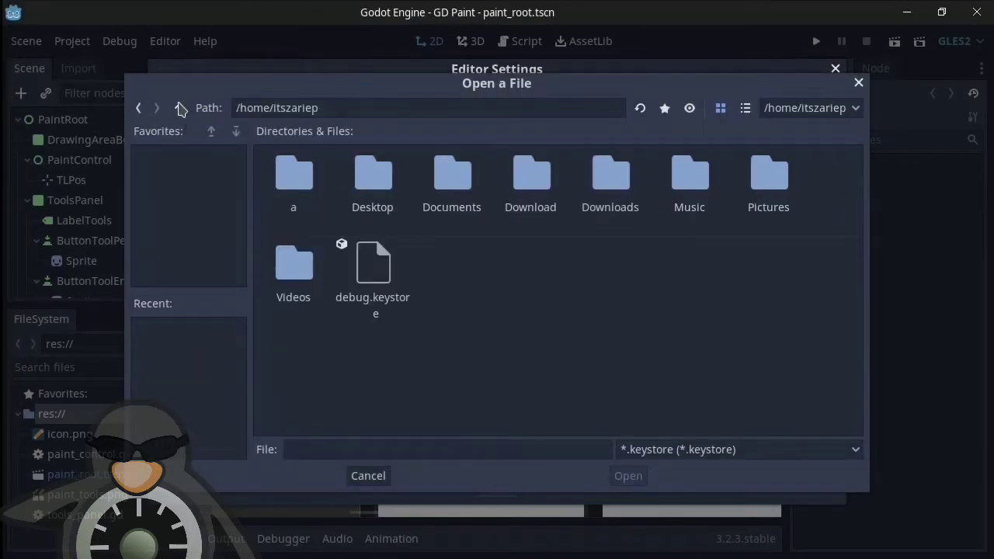
double_click(387, 268)
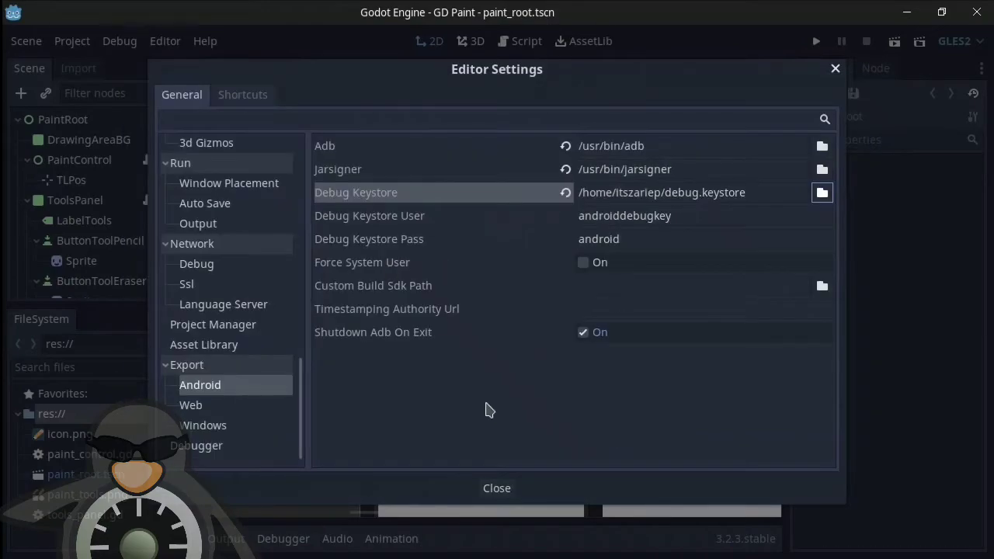
left_click(502, 489)
left_click(160, 42)
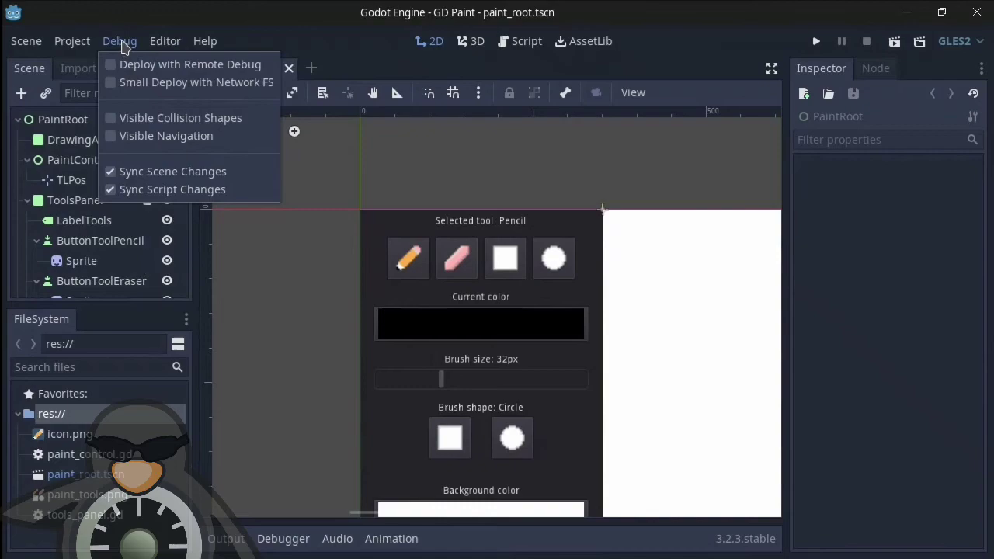
- Open Project > Export and scroll through the Android (Runnable) preset's package, screen and keystore options
mouse_move(77, 49)
left_click(138, 137)
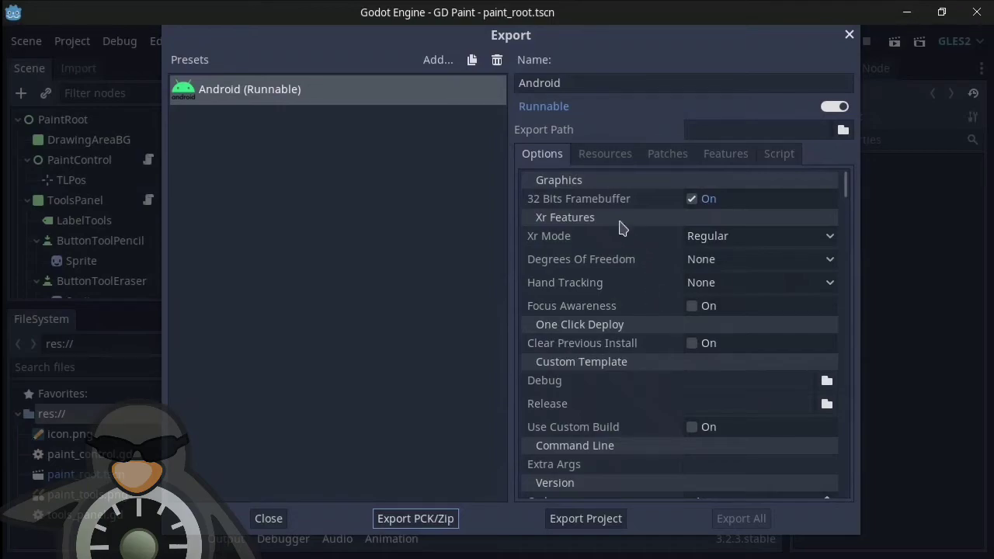
scroll(632, 326, "down", 5)
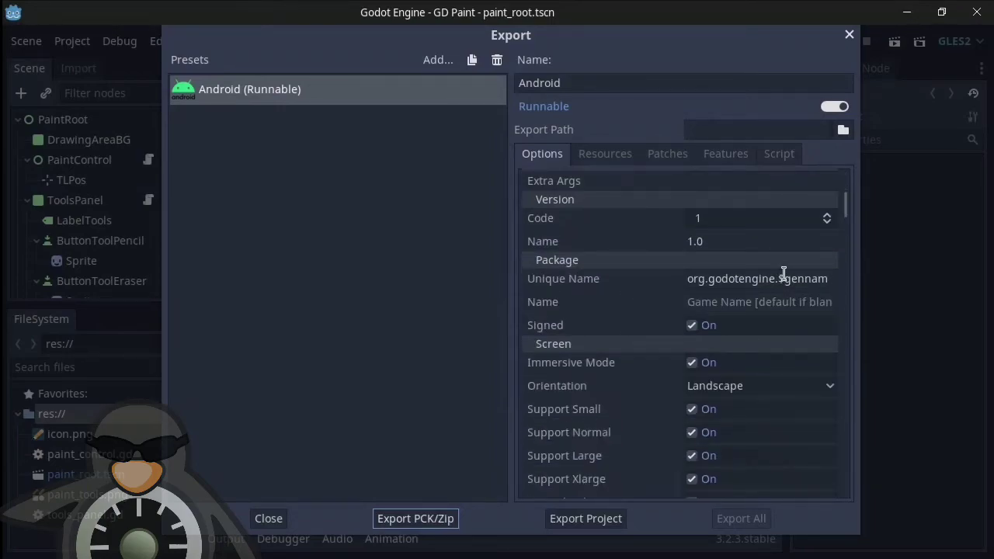
left_click(783, 275)
left_click(743, 303)
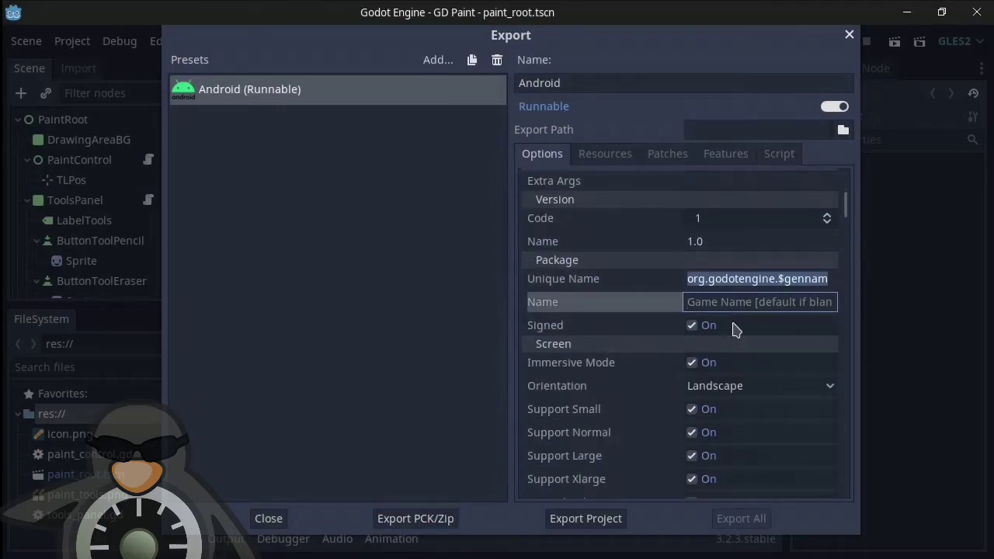
scroll(695, 388, "down", 1)
scroll(737, 348, "down", 1)
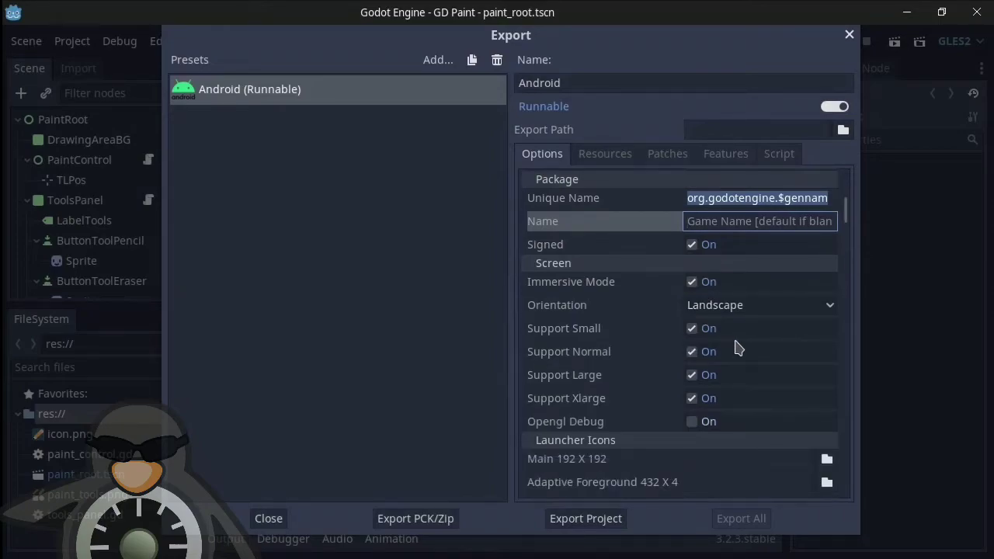
scroll(630, 404, "down", 1)
scroll(630, 406, "down", 5)
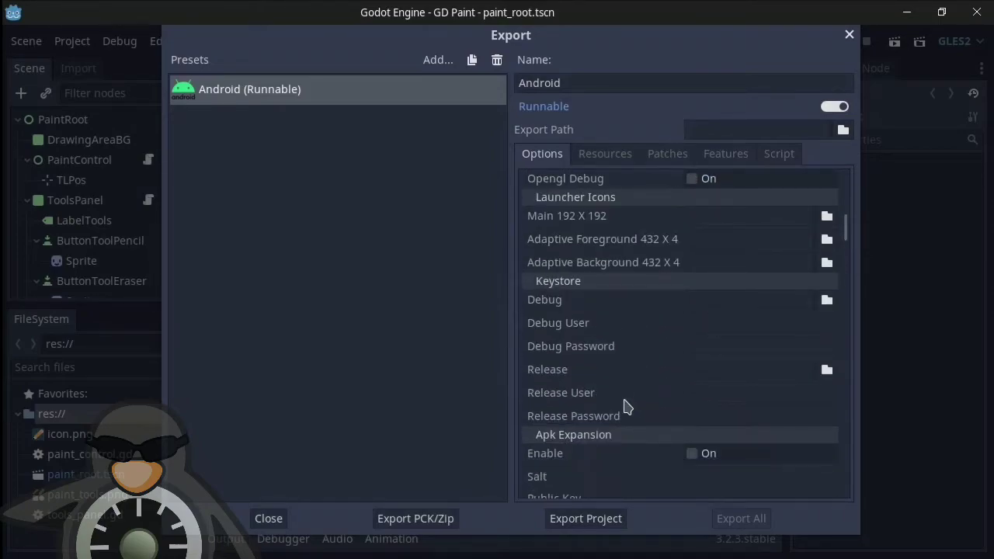
scroll(621, 410, "down", 4)
scroll(619, 411, "down", 1)
scroll(617, 410, "up", 8)
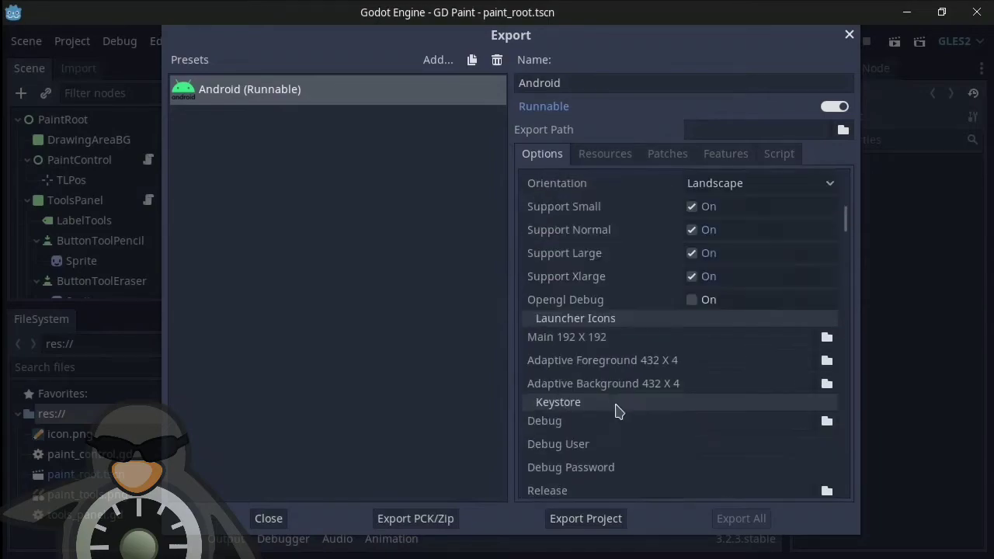
scroll(617, 404, "up", 6)
scroll(617, 404, "up", 4)
scroll(571, 290, "up", 1)
scroll(571, 290, "up", 1)
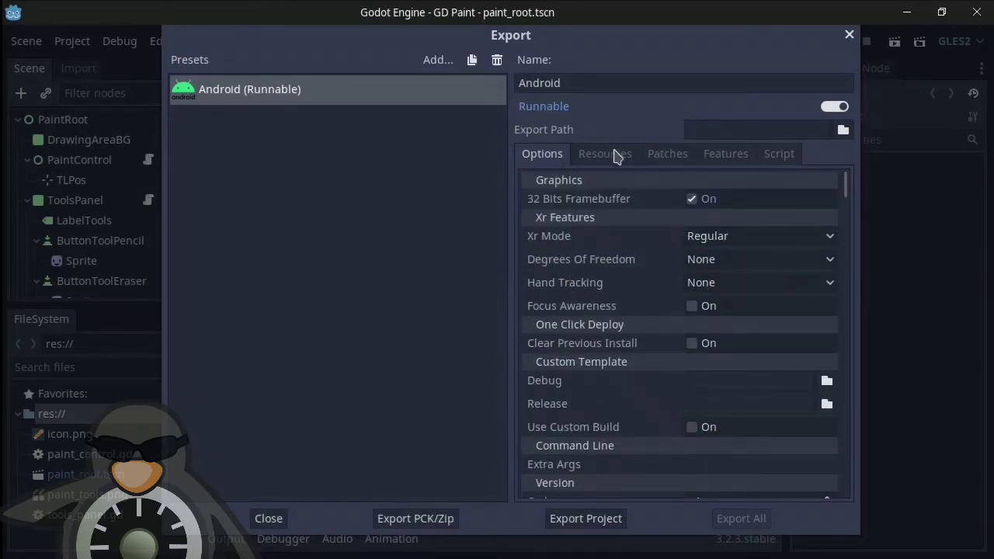
- Export the project as GD Paint.apk into the home folder
left_click(581, 522)
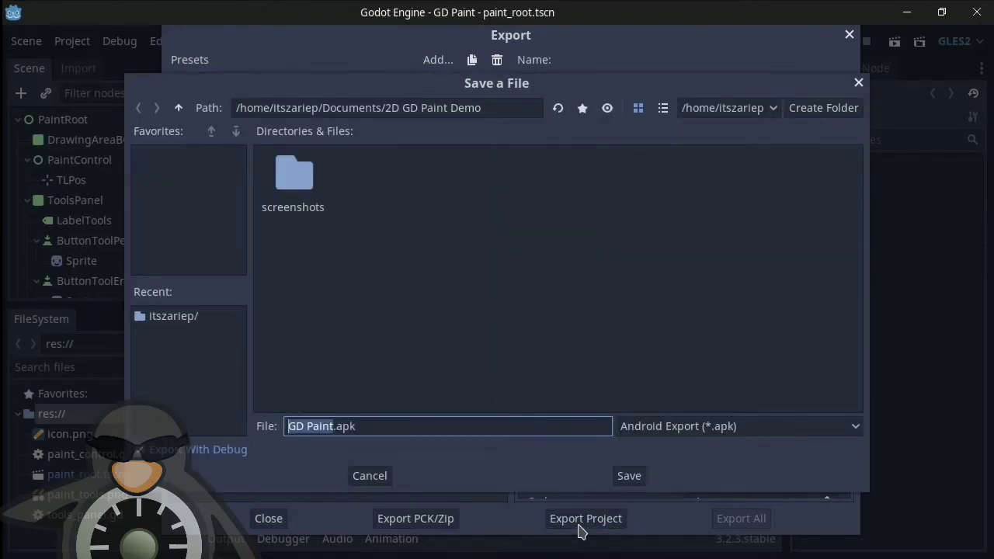
left_click(177, 109)
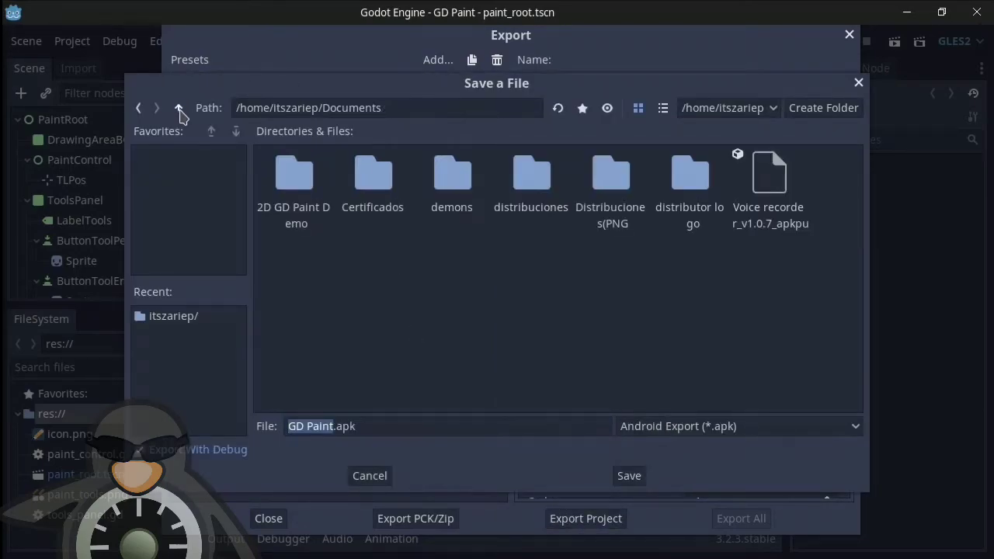
left_click(178, 109)
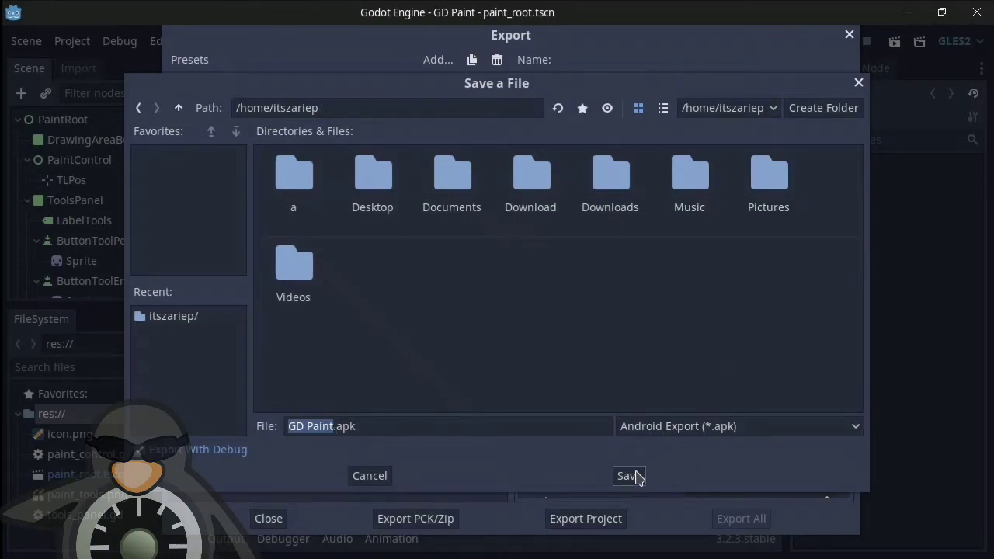
left_click(636, 477)
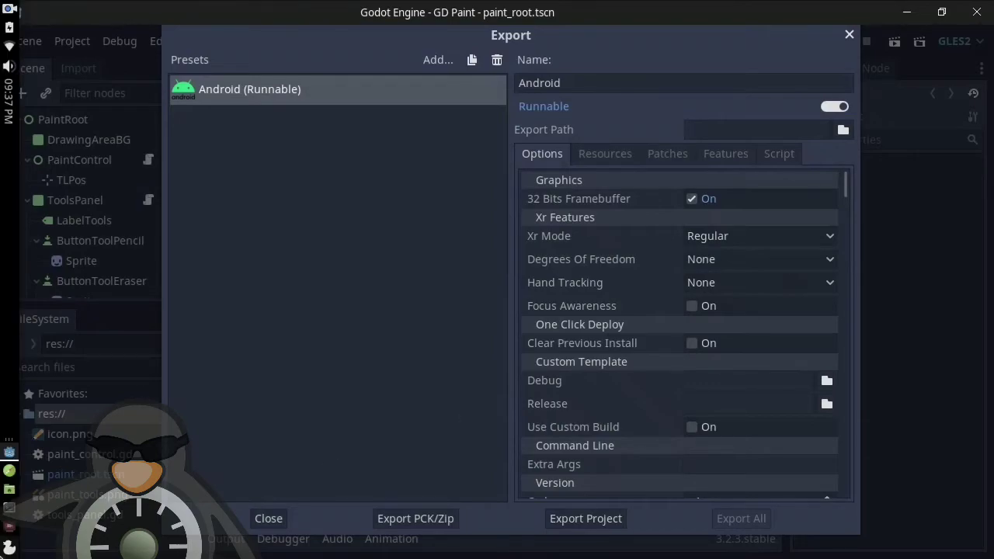
- Confirm in the file manager that GD Paint.apk sits beside debug.keystore in home
left_click(8, 492)
left_click_drag(456, 304, 289, 216)
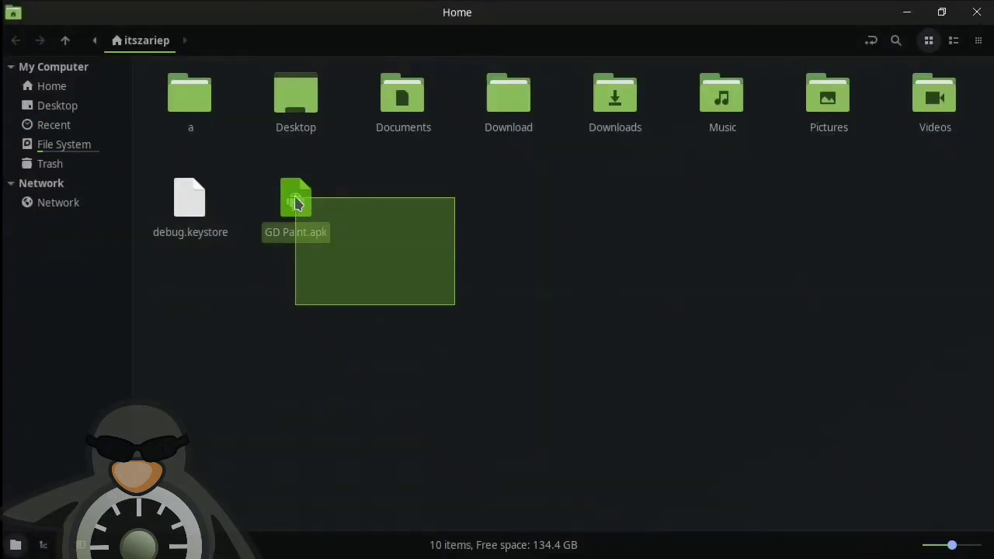
left_click(384, 256)
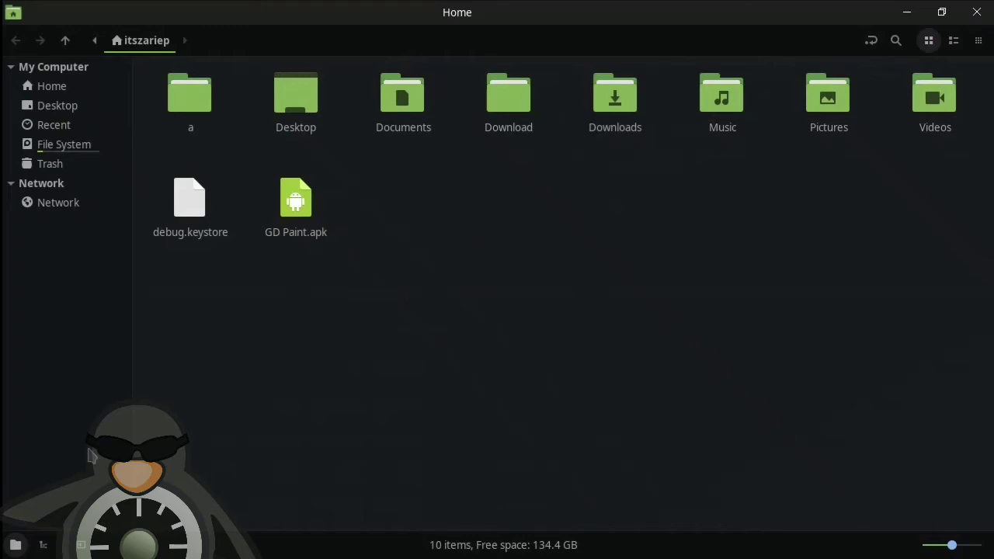
left_click(9, 548)
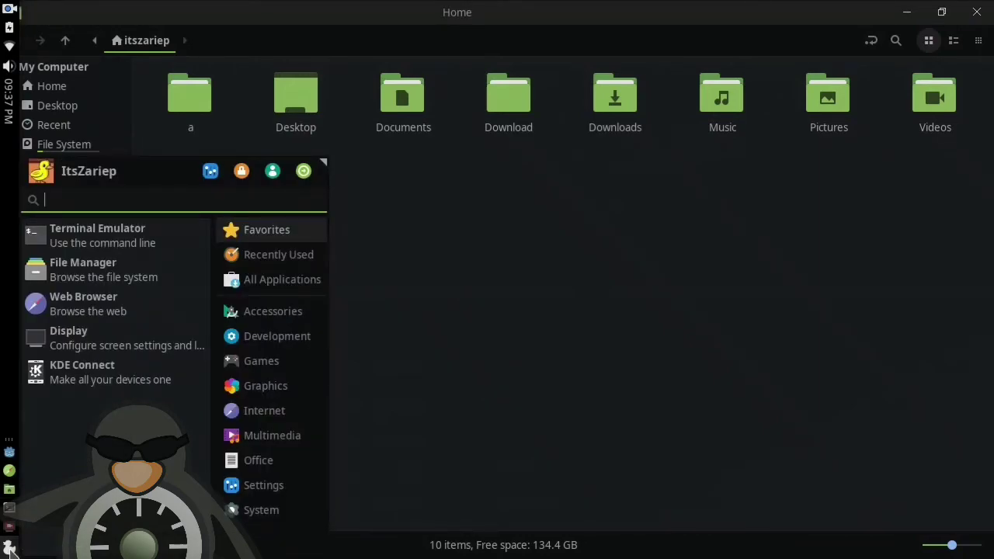
- Use KDE Connect to share GD Paint.apk (21.2 MiB) with the paired phone
left_click(111, 388)
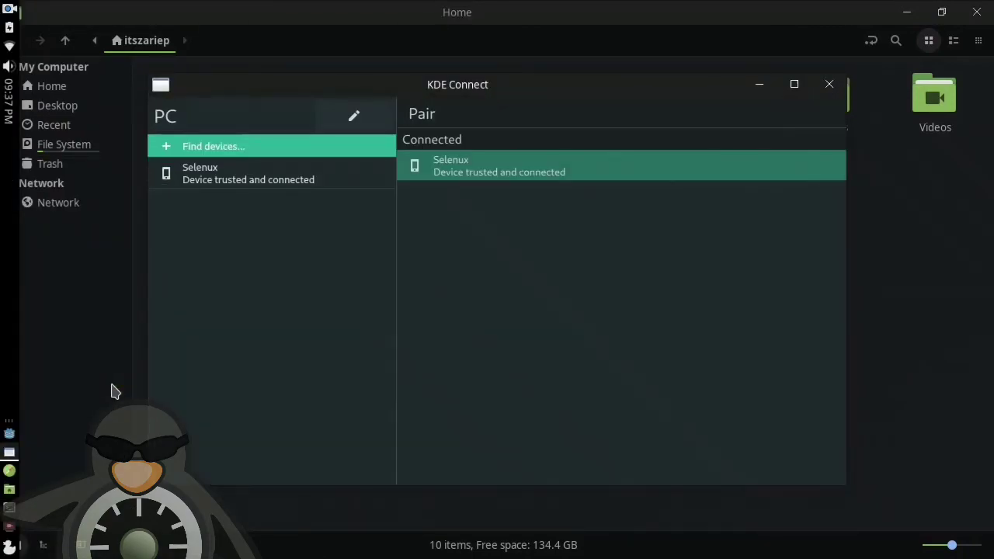
left_click(222, 174)
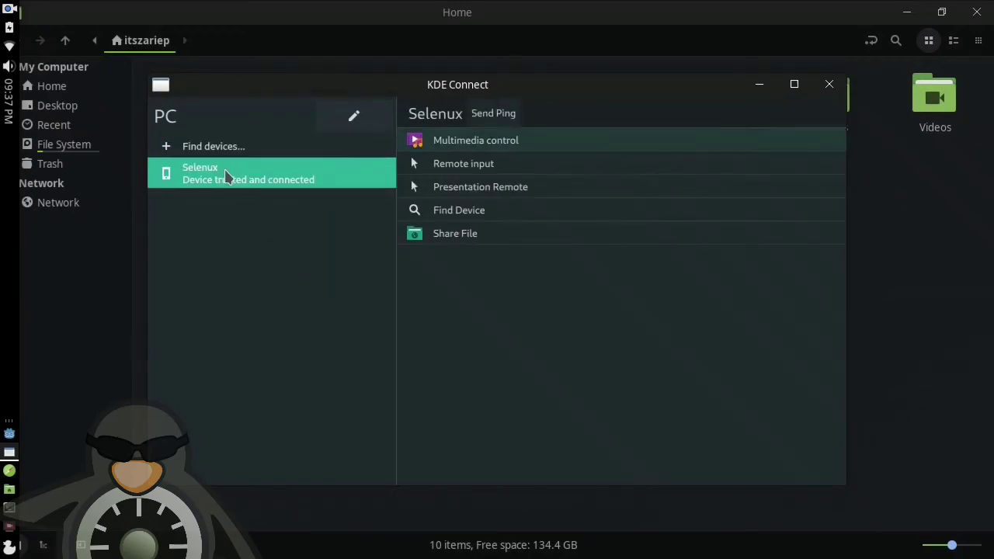
left_click(536, 235)
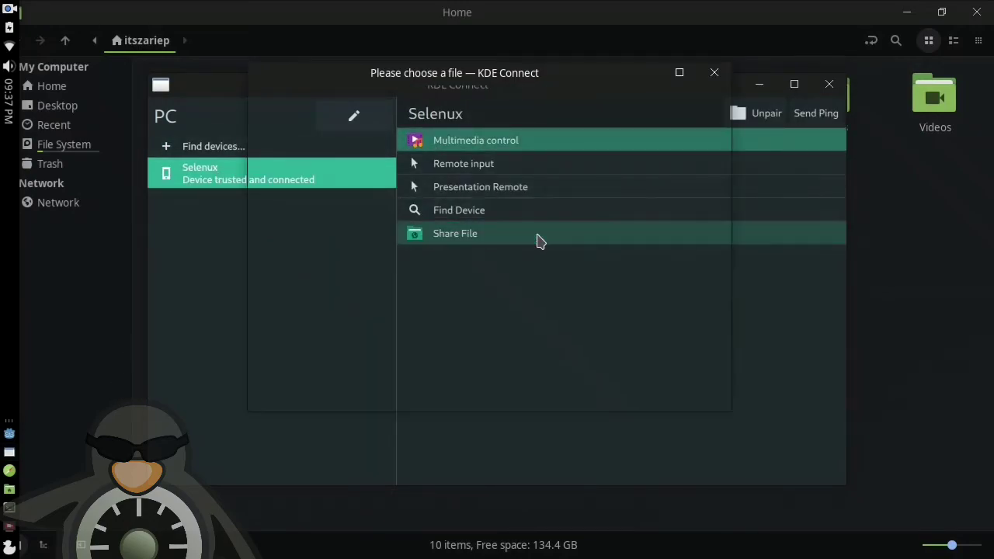
double_click(548, 338)
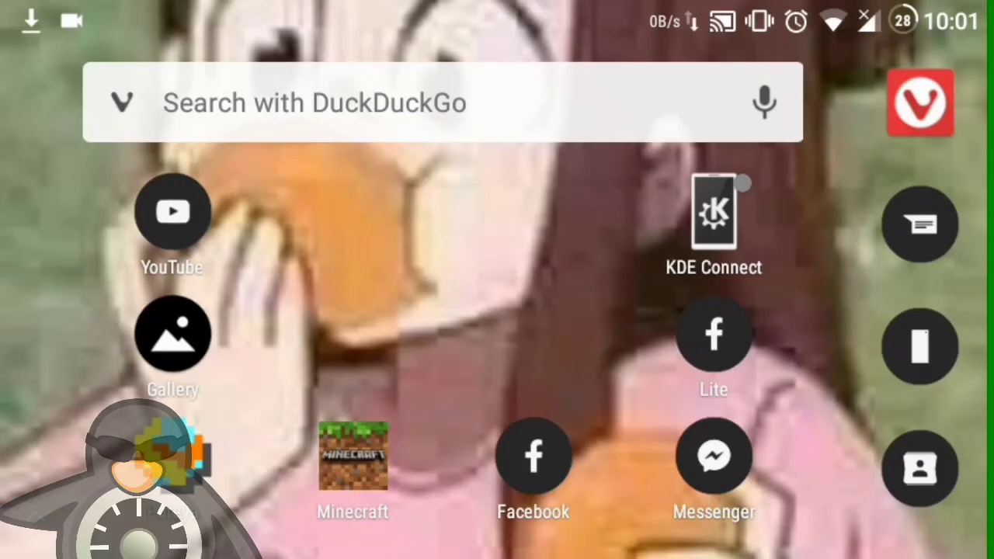
- Go to the Security section of the phone's Settings
left_click_drag(497, 4, 497, 349)
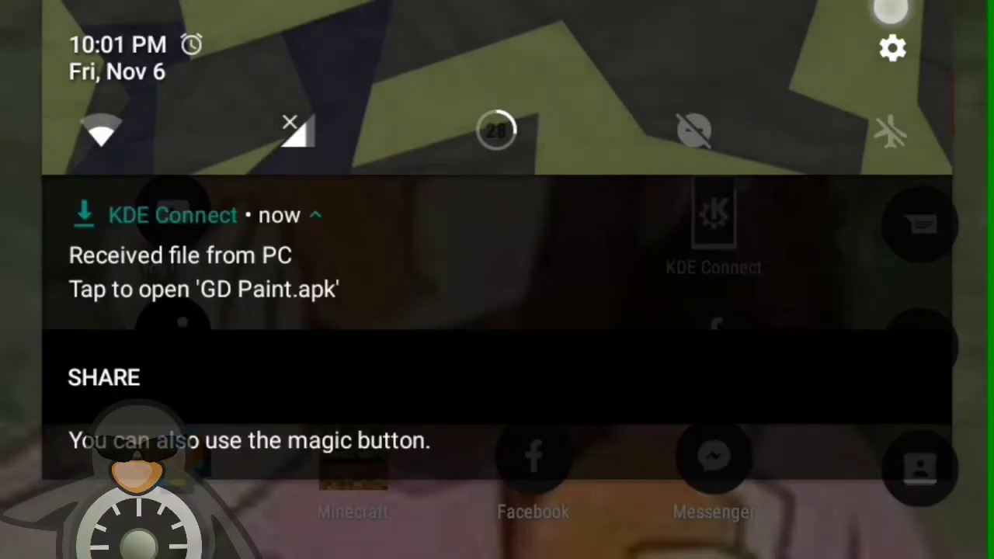
left_click(892, 49)
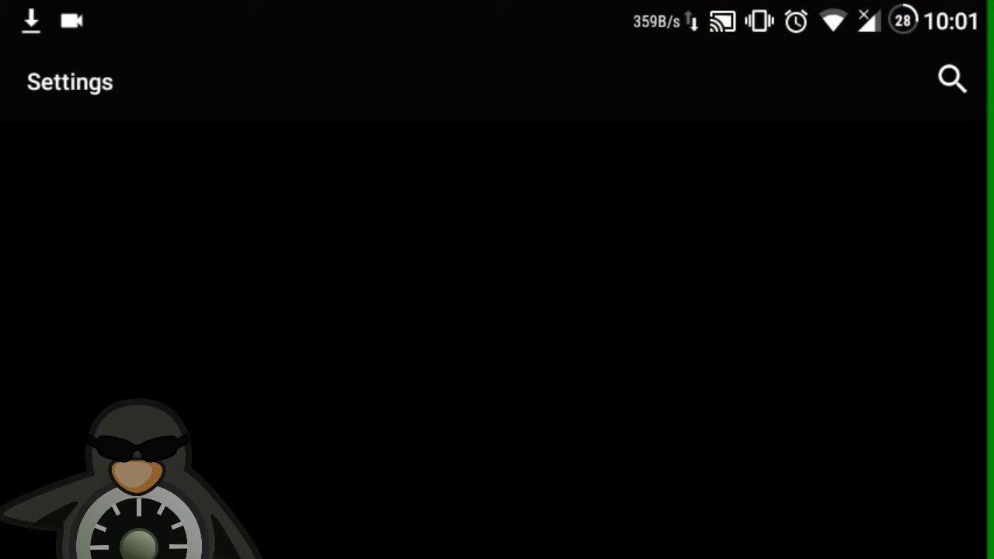
left_click_drag(380, 473, 510, 251)
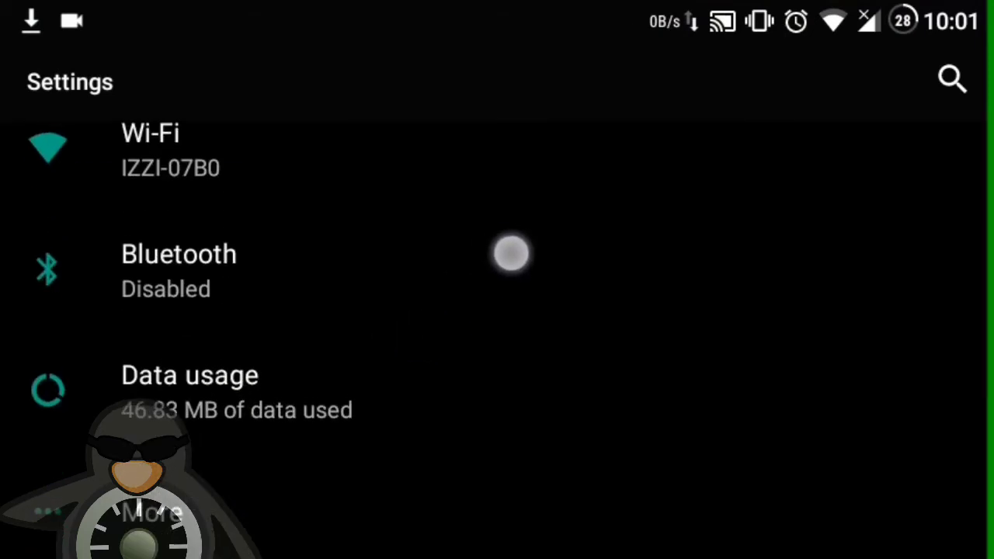
left_click_drag(523, 337, 524, 155)
left_click_drag(524, 287, 506, 295)
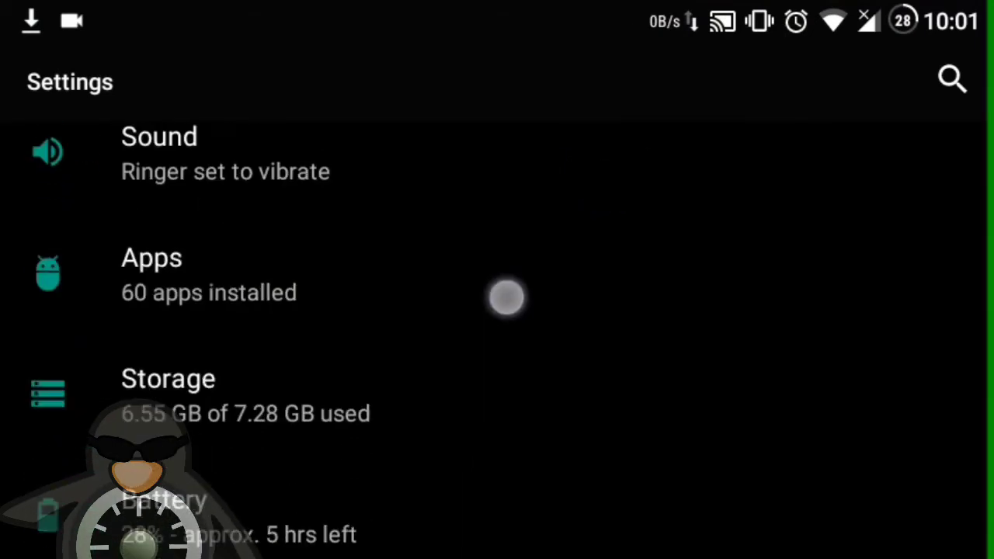
left_click_drag(390, 539, 573, 173)
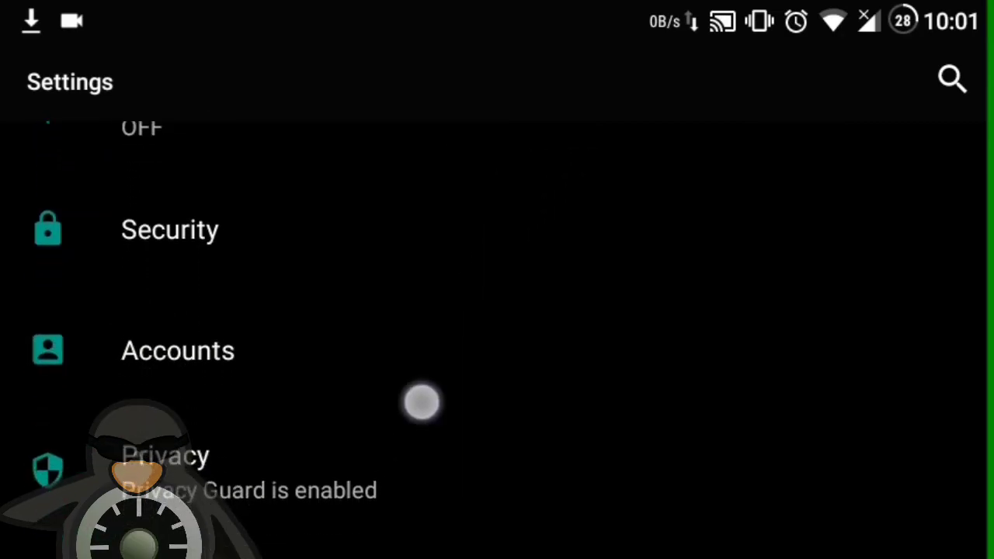
left_click_drag(419, 402, 420, 445)
left_click(308, 240)
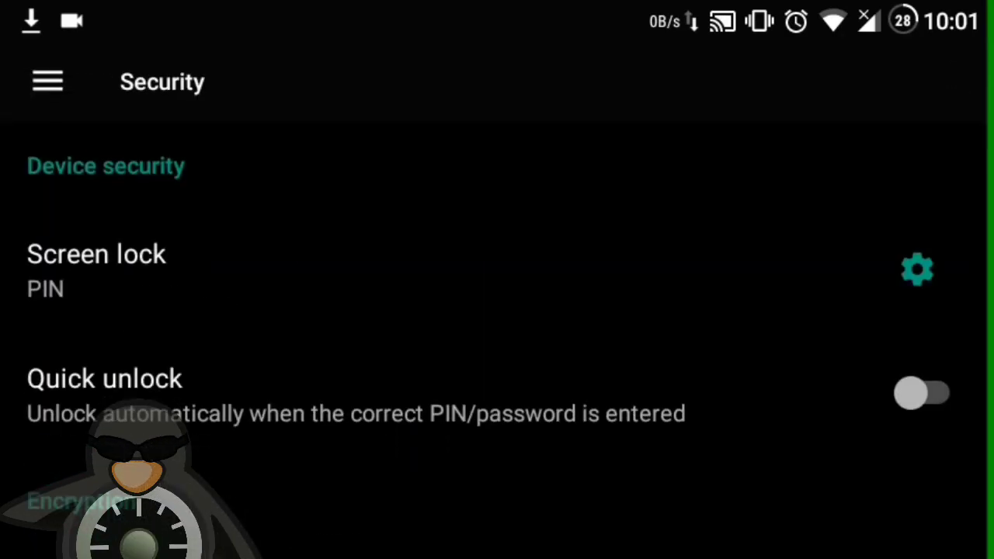
- Enable Unknown sources, accept the warning, and show the received GD Paint.apk notification
left_click_drag(322, 504, 448, 224)
left_click_drag(347, 435, 533, 176)
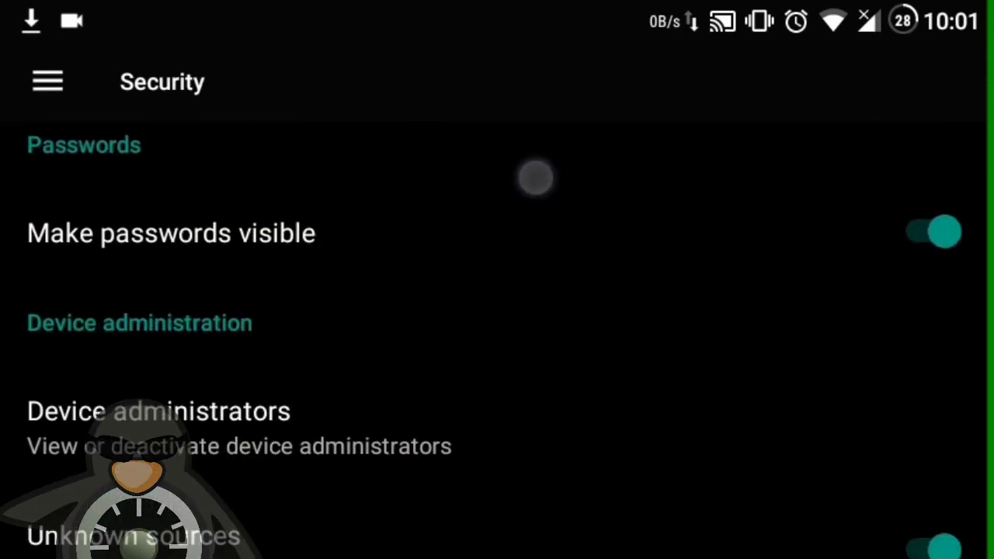
left_click_drag(431, 401, 570, 236)
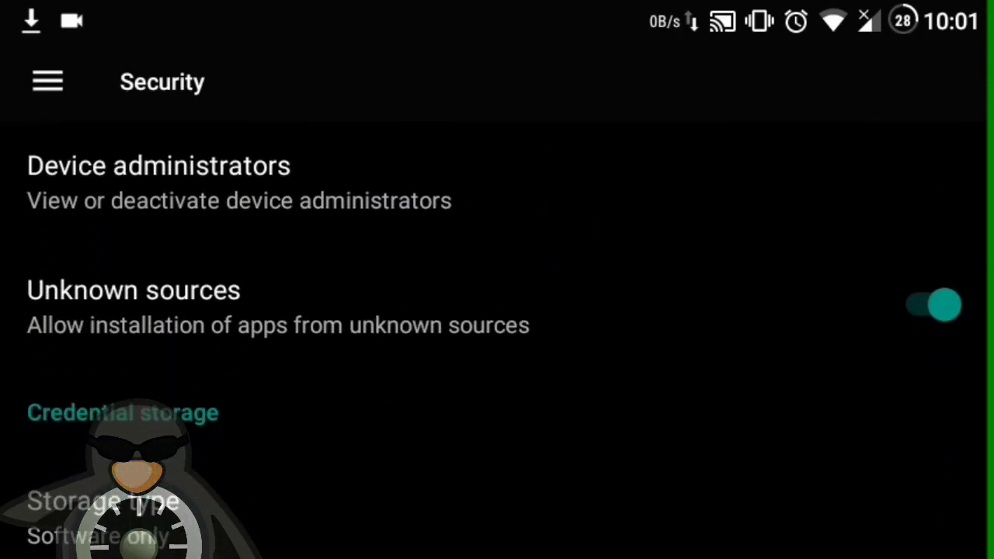
left_click(254, 315)
left_click(282, 313)
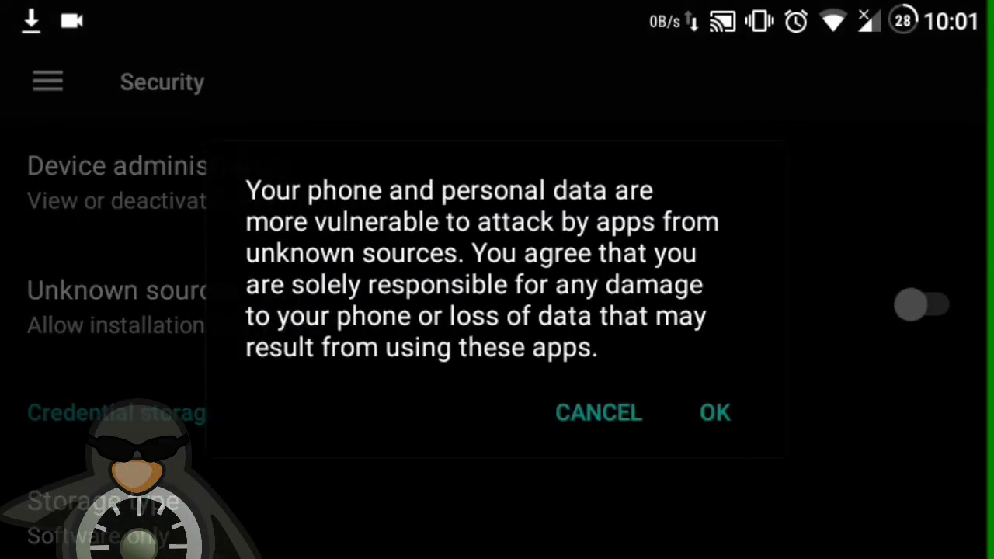
left_click(715, 412)
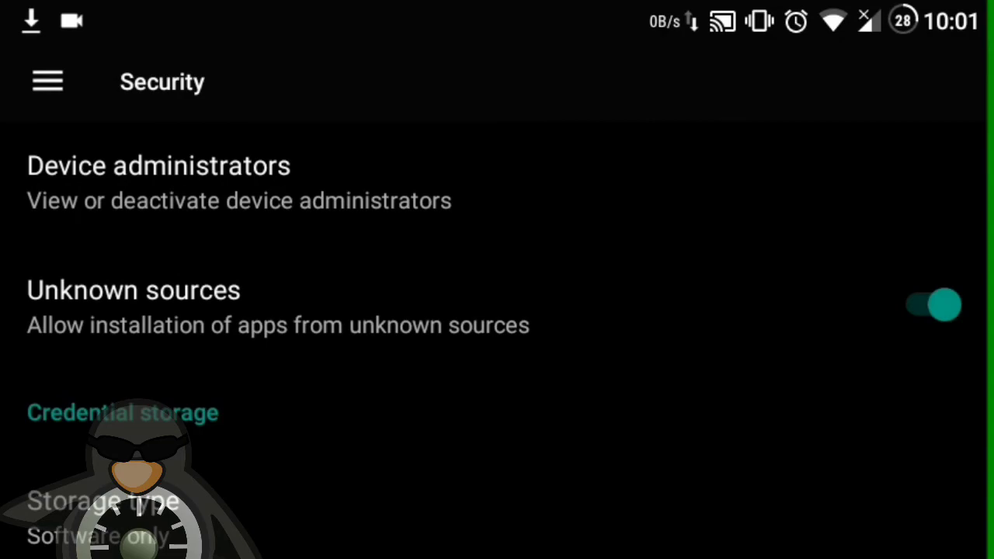
key("Home")
left_click_drag(497, 4, 497, 466)
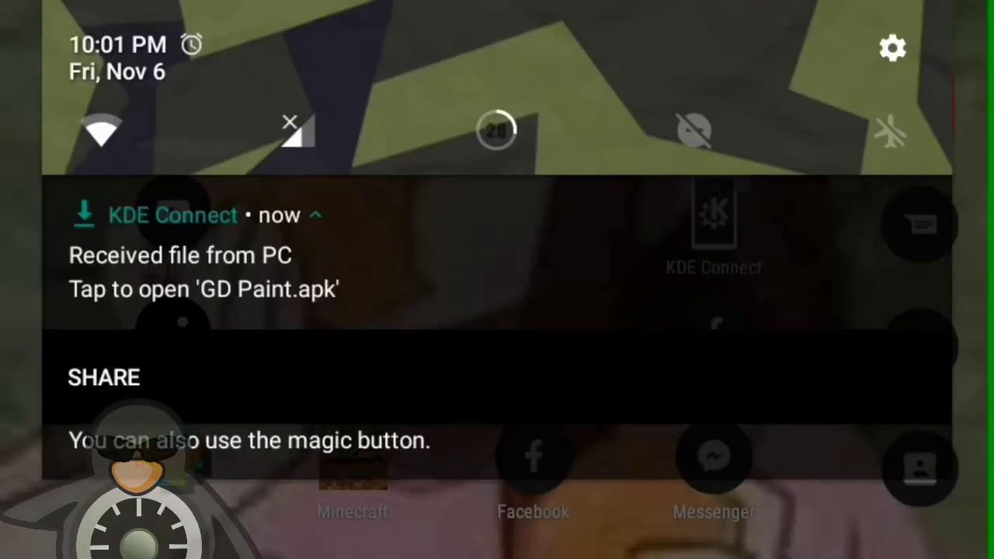
- Install the received GD Paint.apk past Play Protect, launch it, and decline sending it for scanning
left_click(334, 249)
left_click(446, 264)
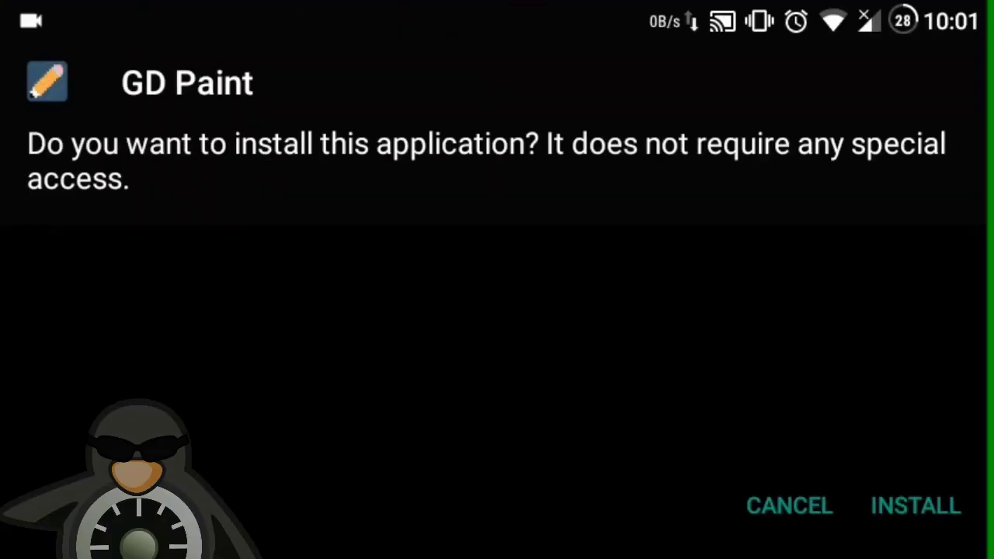
left_click(921, 525)
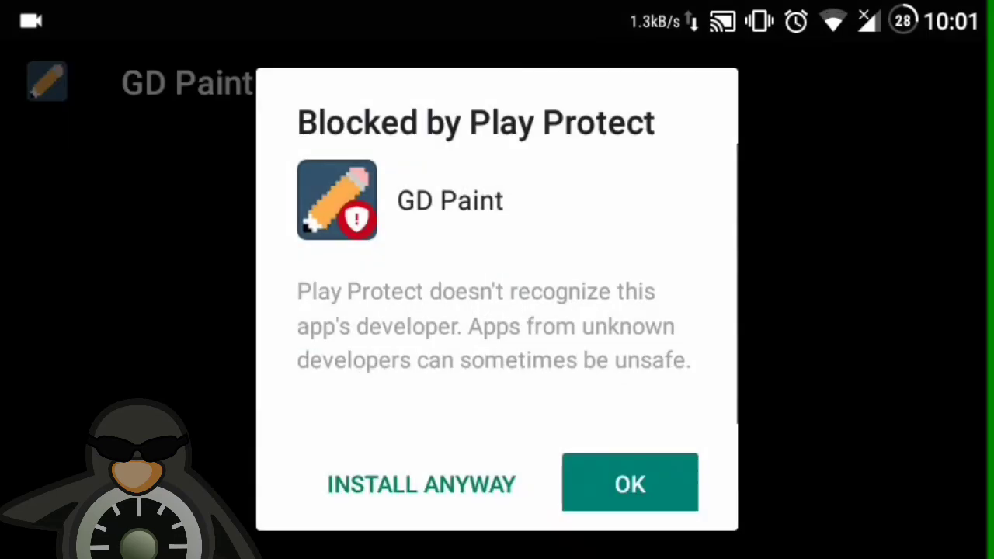
left_click(437, 484)
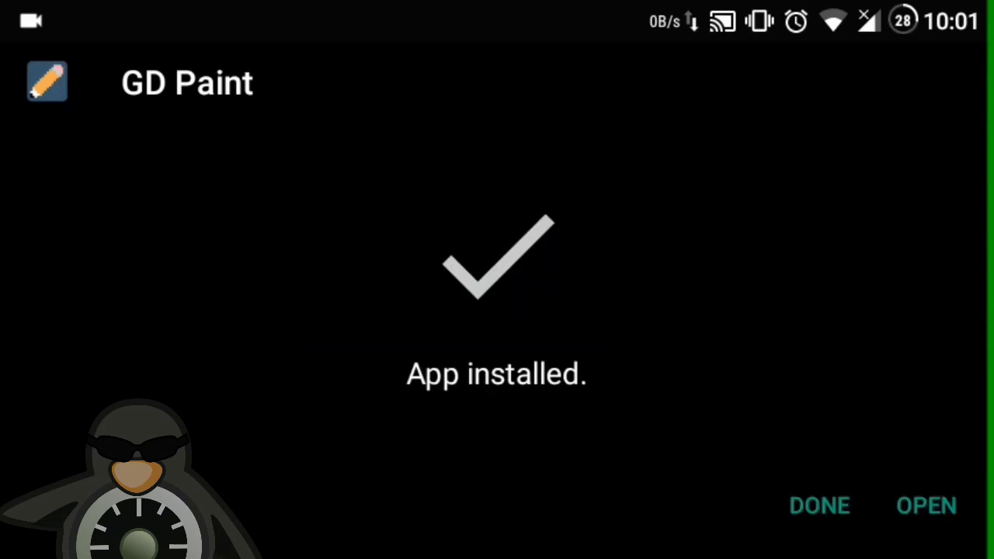
left_click(918, 506)
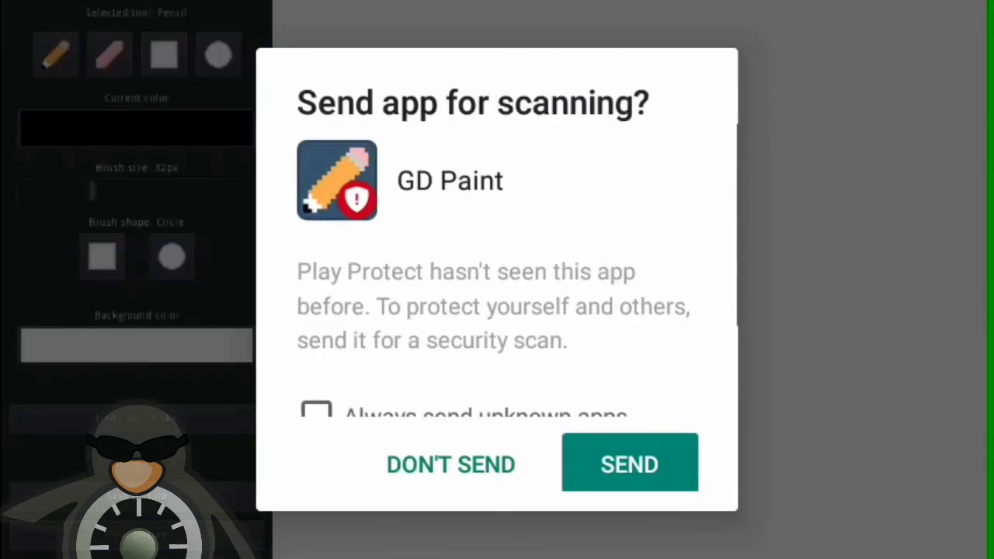
left_click(450, 463)
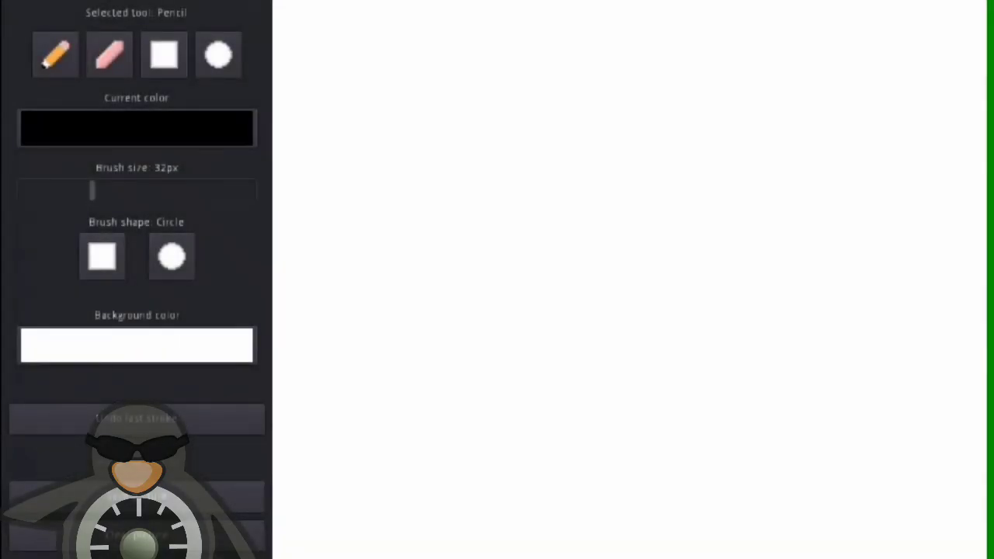
- Test pencil dots, rectangle bars and the eraser, then set brush size to 58px
mouse_move(542, 340)
left_mouse_down()
mouse_move(832, 286)
mouse_move(565, 464)
left_mouse_up()
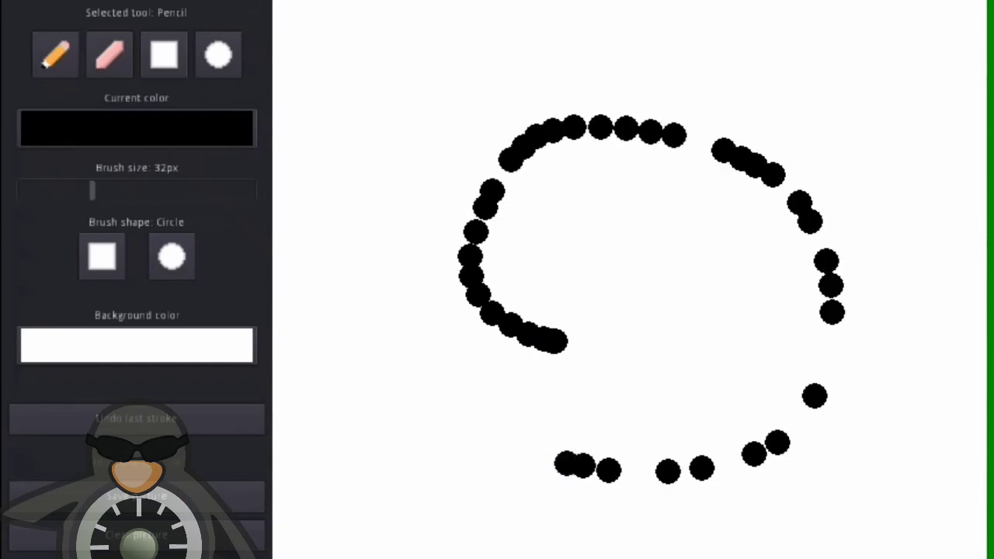
left_click(194, 24)
left_click(164, 54)
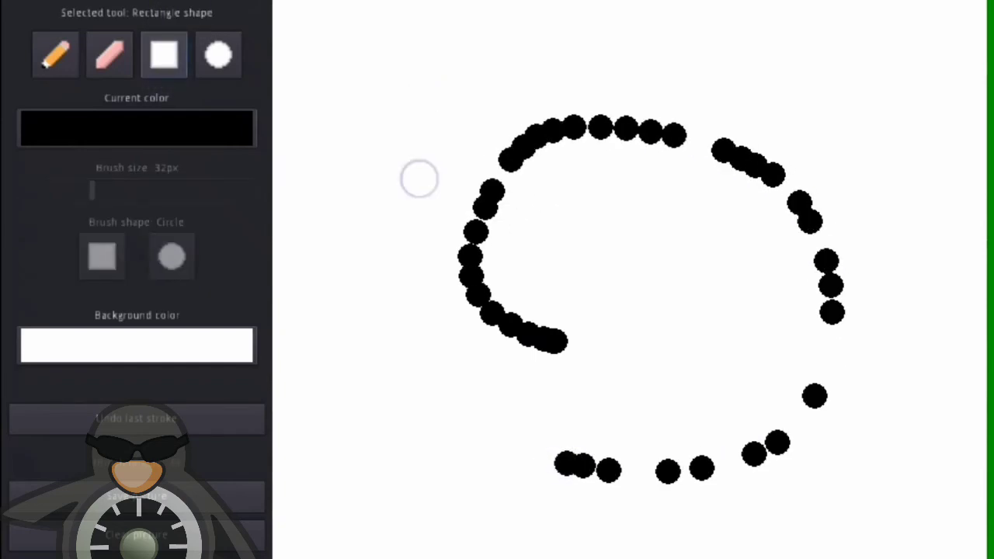
left_click_drag(419, 180, 414, 384)
left_click_drag(315, 171, 581, 190)
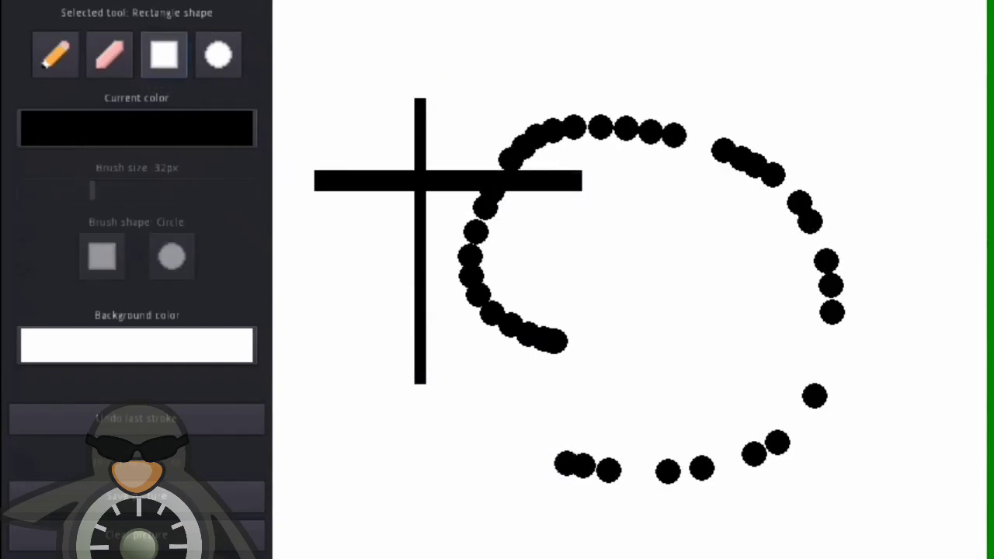
left_click(225, 48)
left_click(109, 54)
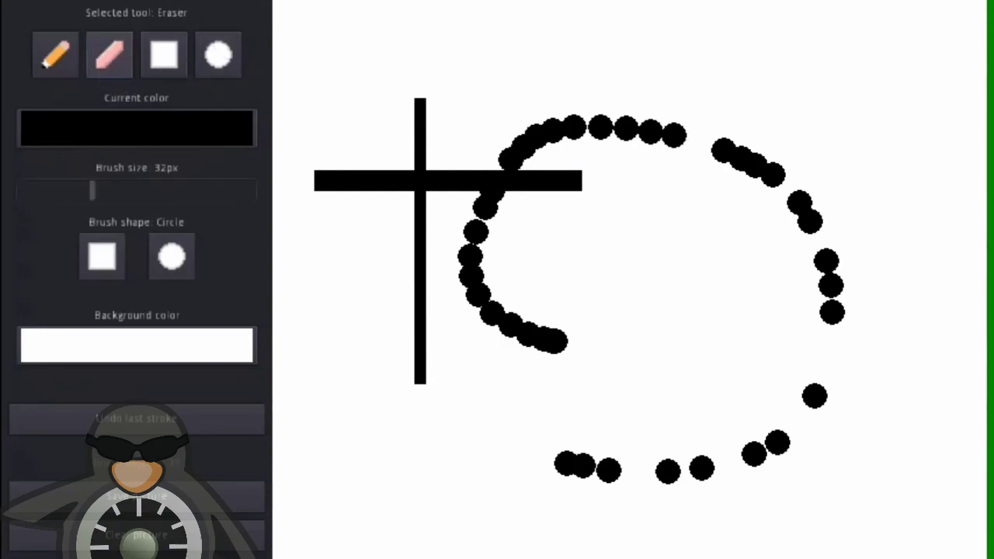
left_click_drag(359, 295, 346, 318)
left_click_drag(92, 190, 153, 190)
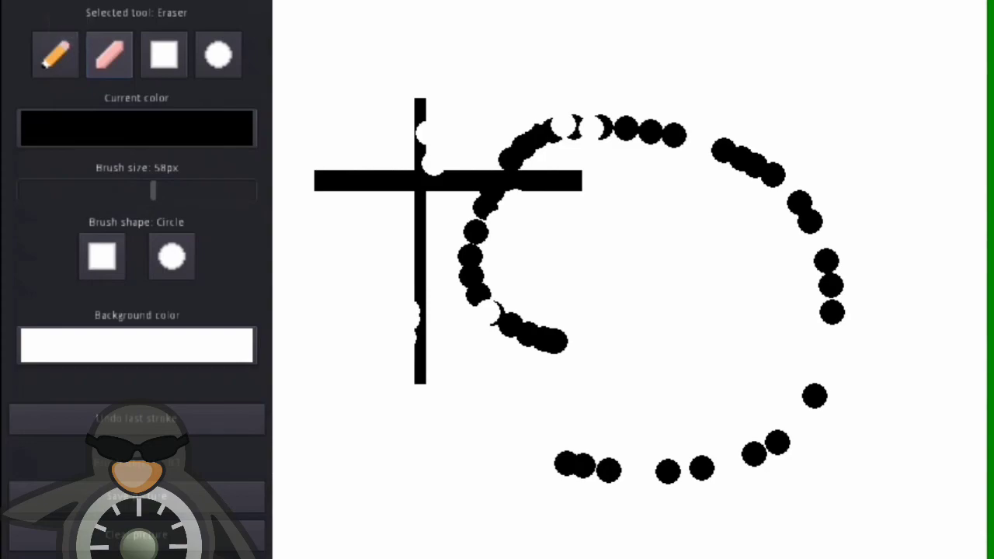
- Stamp large 58px pencil dots across the canvas, undo them, and clear the picture
left_click(56, 54)
left_click(527, 379)
left_click(657, 172)
left_click(726, 233)
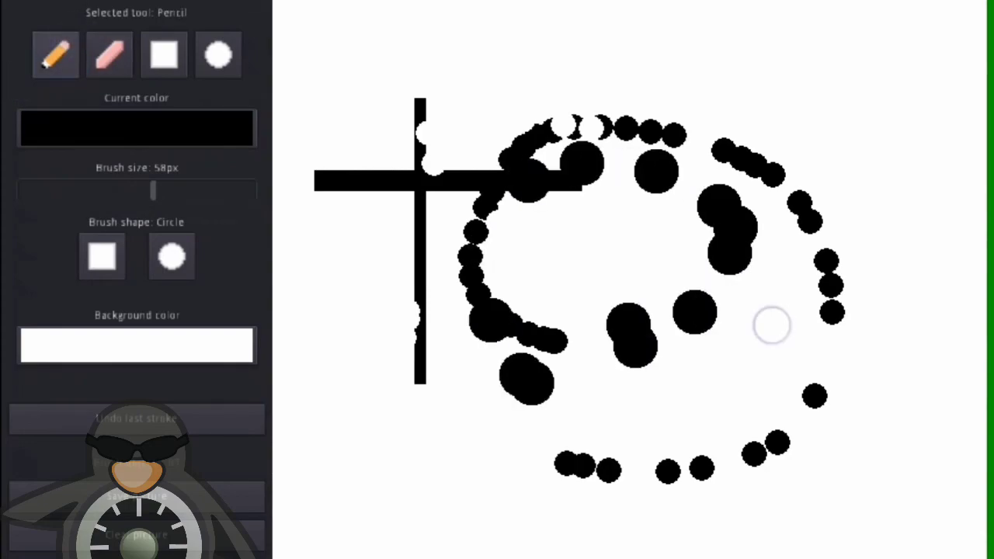
left_click(667, 246)
left_click(547, 110)
left_click(340, 253)
left_click(751, 171)
left_click(640, 94)
left_click(499, 388)
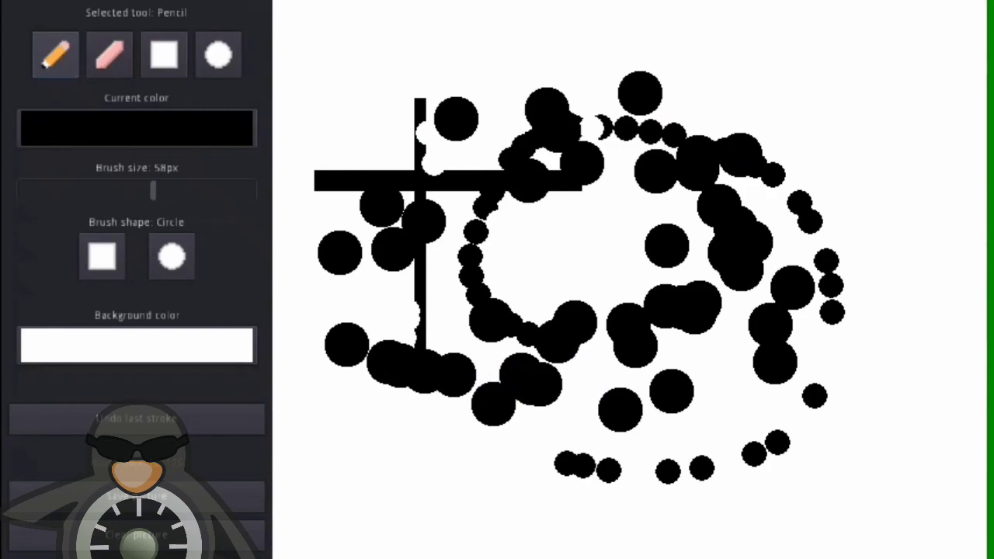
left_click(136, 418)
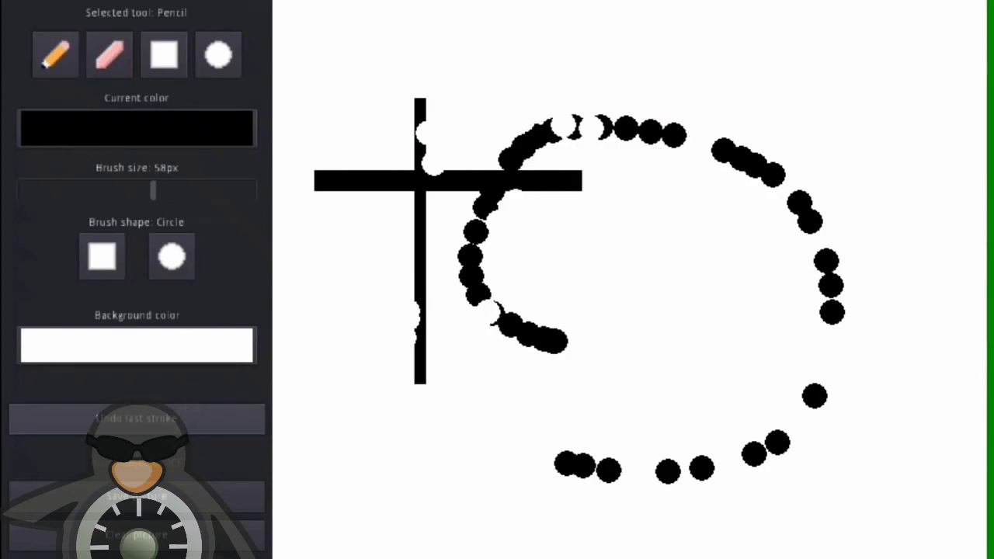
left_click(136, 535)
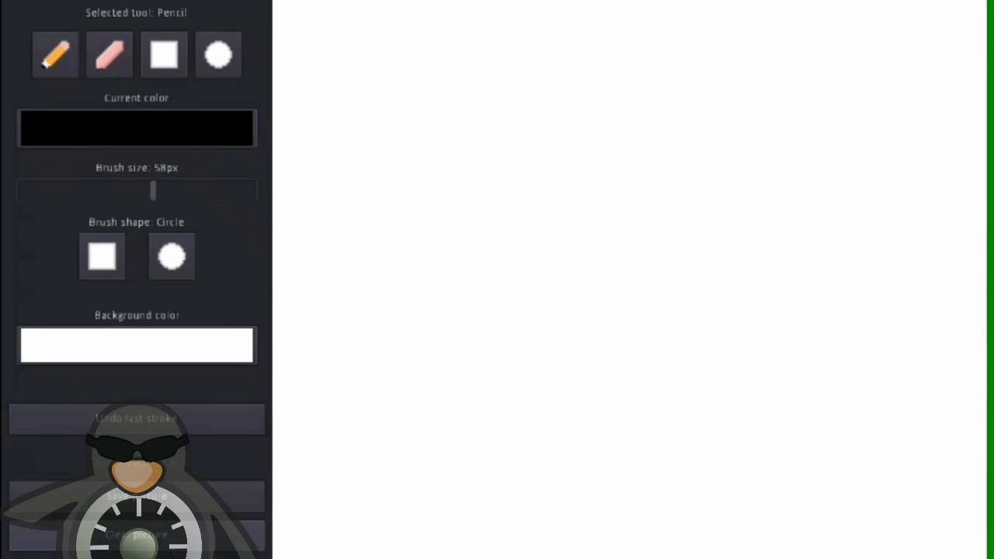
- Set the brush to 20px and handwrite an S and the next letters at the top
left_click_drag(167, 194, 62, 216)
left_click(60, 57)
left_click_drag(409, 31, 305, 179)
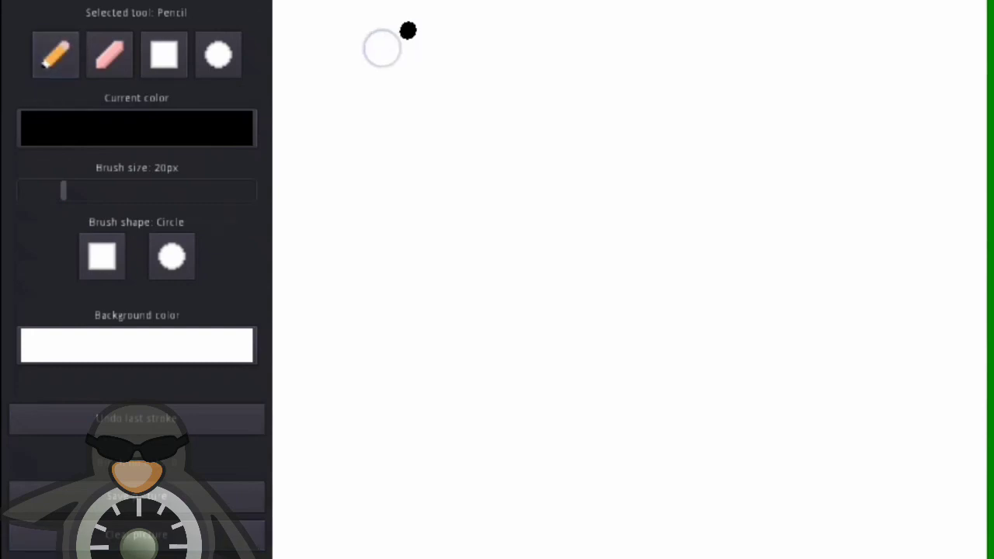
left_click_drag(439, 108, 486, 167)
left_click_drag(495, 112, 502, 125)
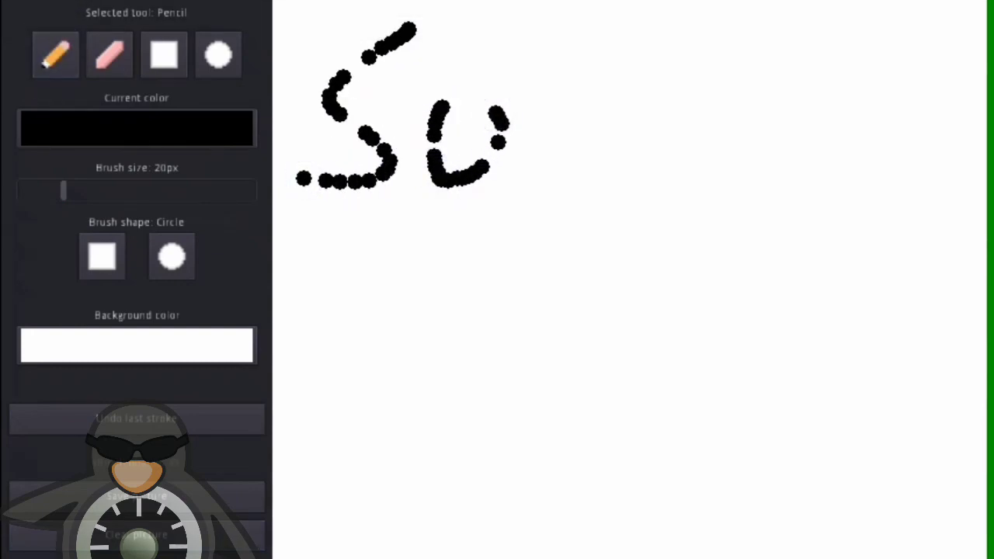
left_click_drag(555, 104, 553, 126)
left_click_drag(618, 75, 606, 84)
left_click_drag(597, 159, 588, 179)
left_click_drag(526, 185, 536, 190)
- Continue the dotted word resembling 'Subscribe' out to the canvas's right edge
mouse_move(688, 112)
left_mouse_down()
mouse_move(653, 189)
mouse_move(715, 180)
mouse_move(807, 132)
left_mouse_up()
left_click_drag(815, 196, 796, 107)
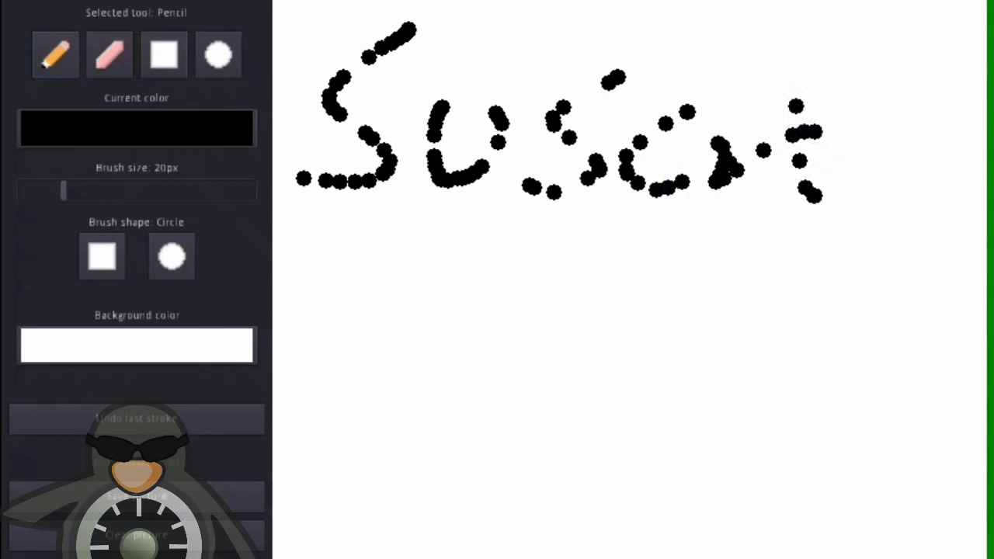
mouse_move(850, 170)
left_mouse_down()
mouse_move(887, 160)
mouse_move(910, 210)
left_mouse_up()
left_click(851, 84)
left_click(860, 18)
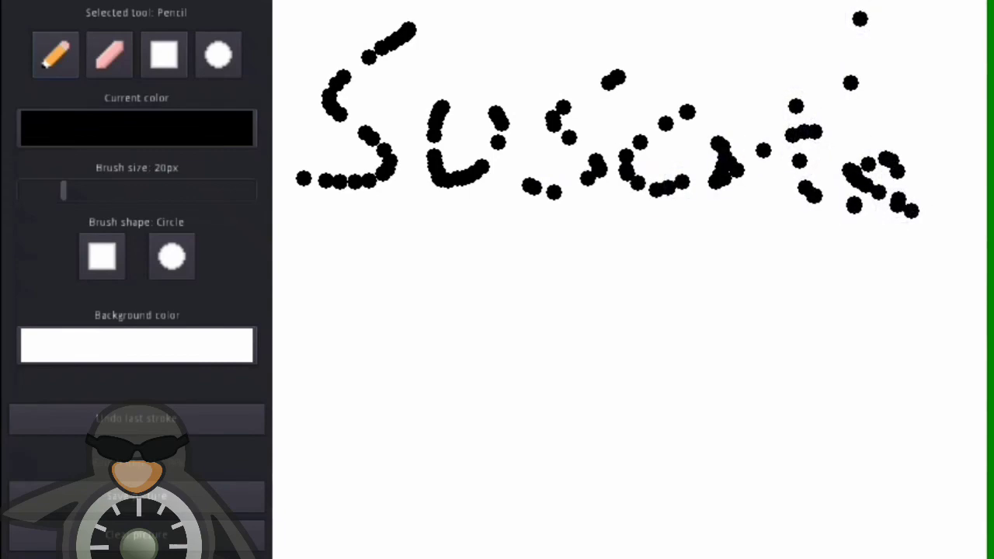
left_click_drag(921, 174, 948, 173)
left_click_drag(971, 140, 975, 200)
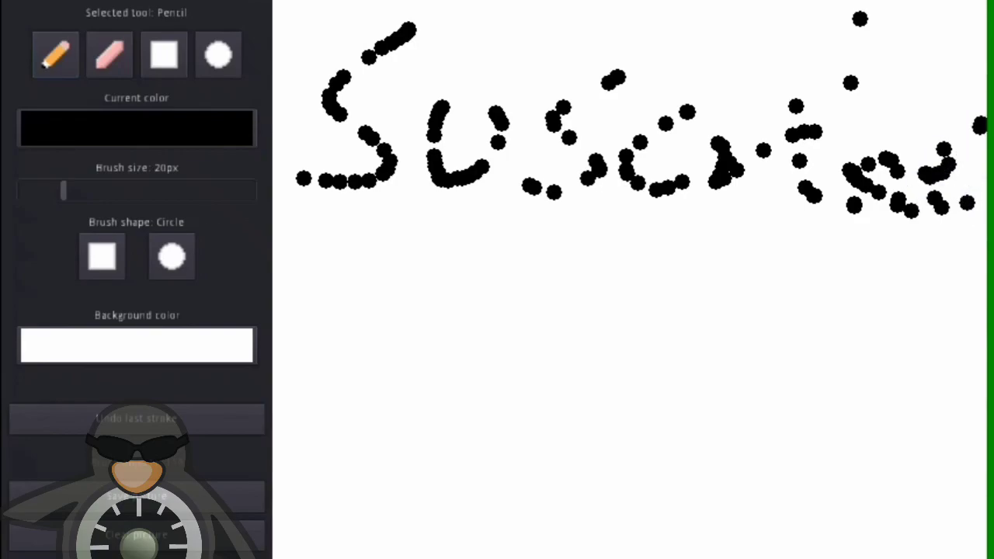
- Draw a smiley-like U shape beneath the word
left_click_drag(518, 263, 506, 377)
left_click_drag(619, 252, 633, 397)
left_click_drag(427, 359, 436, 378)
left_click_drag(458, 435, 703, 417)
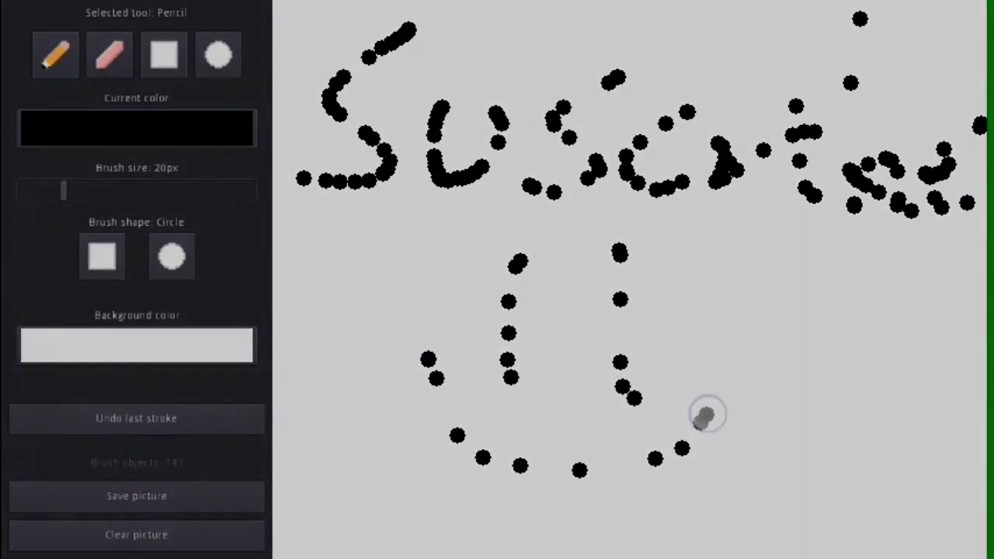